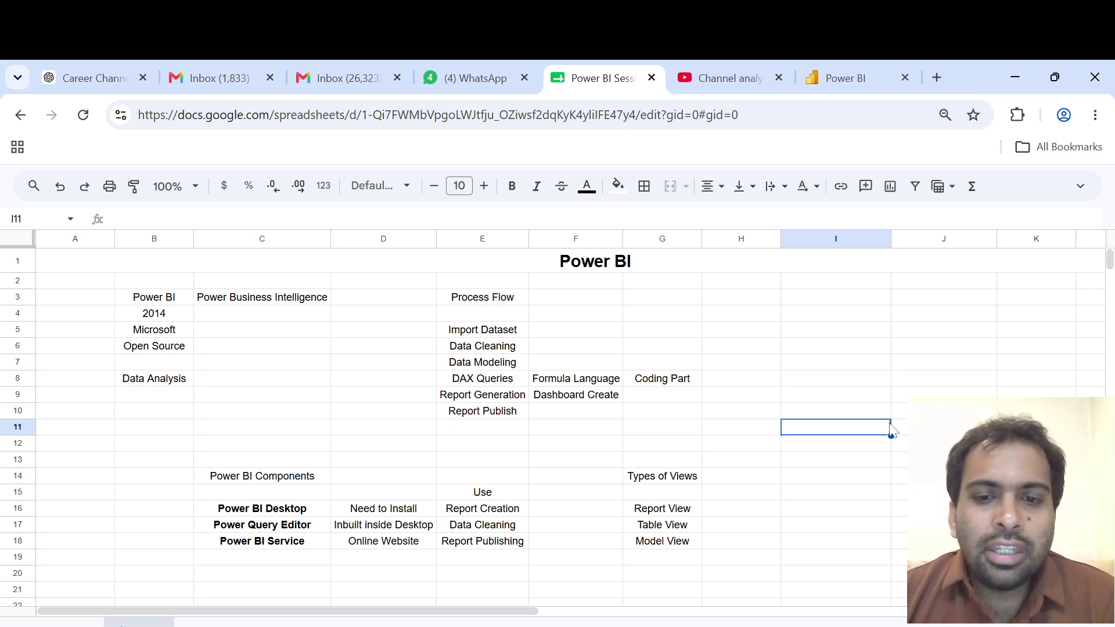
- Switch to Power BI Desktop and look through the complete list of Get Data connectors, including SQL Server database, without connecting
{"action": "key", "text": "alt+Tab"}
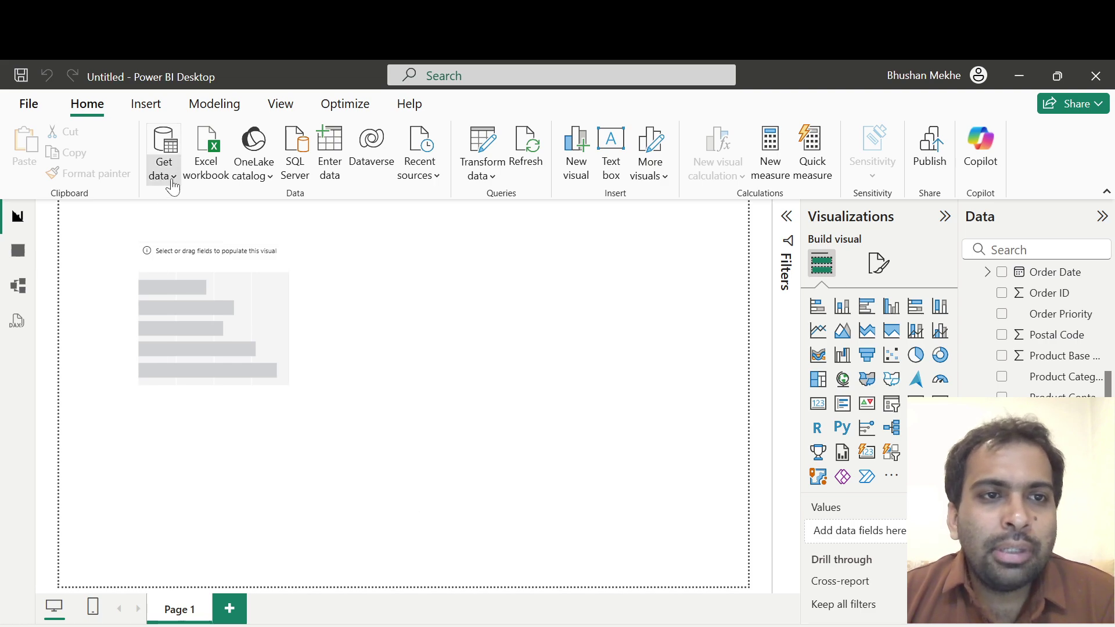
{"action": "left_click", "coordinate": [166, 173]}
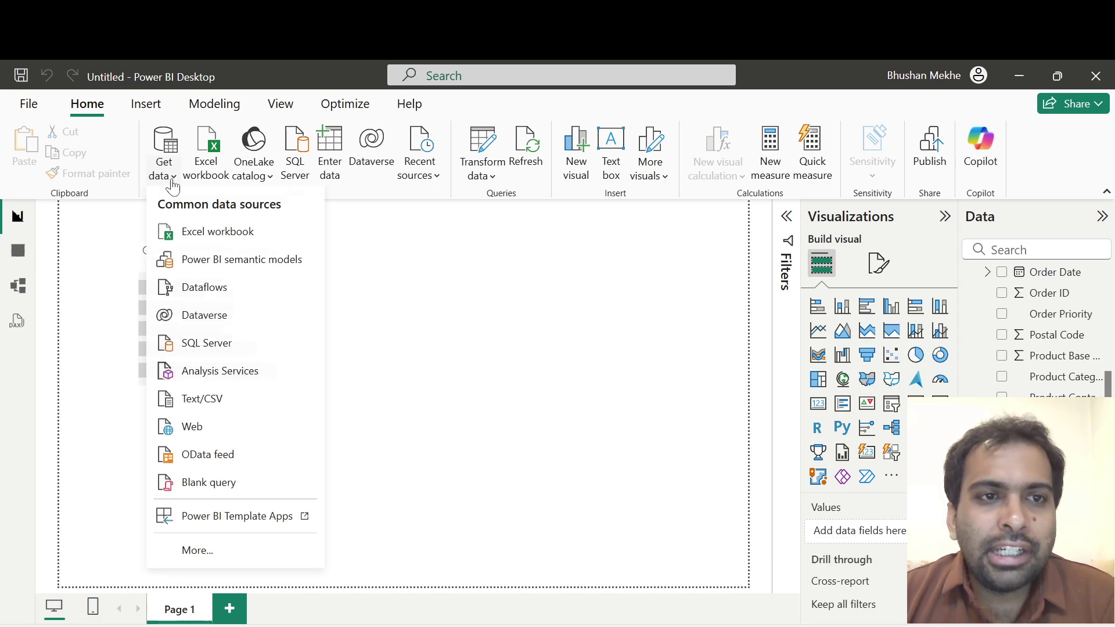
{"action": "left_click", "coordinate": [195, 551]}
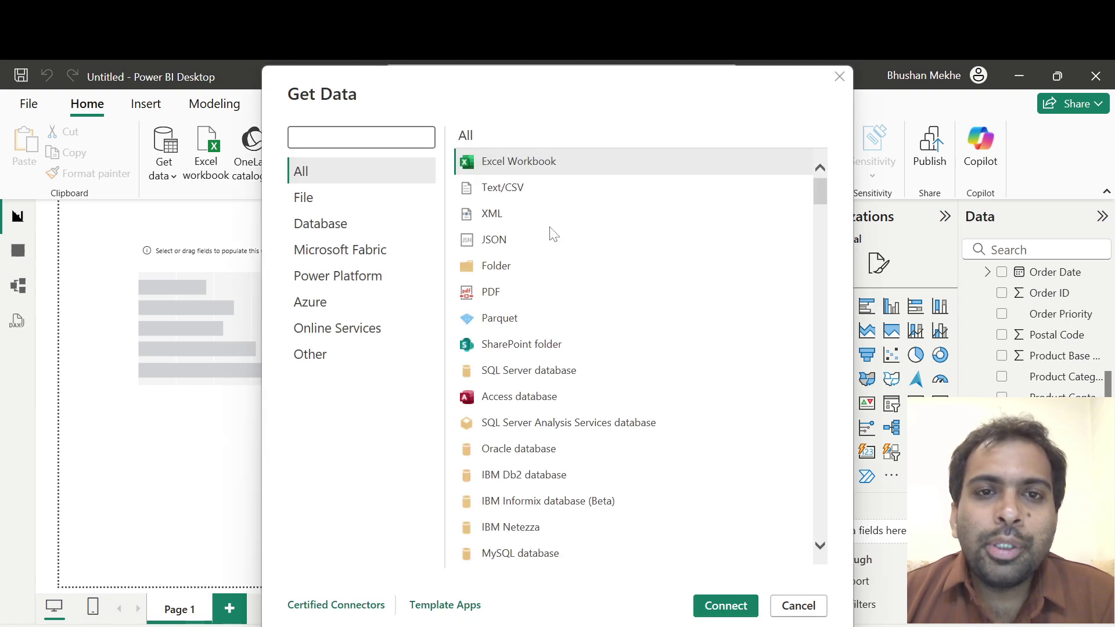
{"action": "scroll", "coordinate": [568, 424], "scroll_direction": "down", "scroll_amount": 10}
{"action": "scroll", "coordinate": [569, 424], "scroll_direction": "down", "scroll_amount": 20}
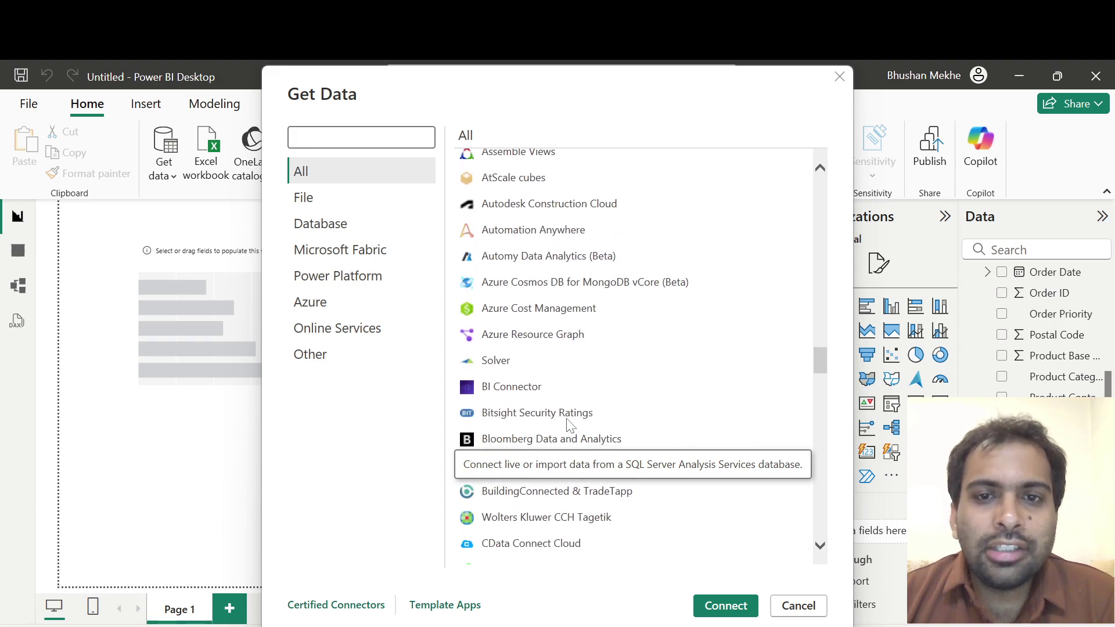
{"action": "scroll", "coordinate": [568, 425], "scroll_direction": "down", "scroll_amount": 5}
{"action": "scroll", "coordinate": [569, 426], "scroll_direction": "up", "scroll_amount": 20}
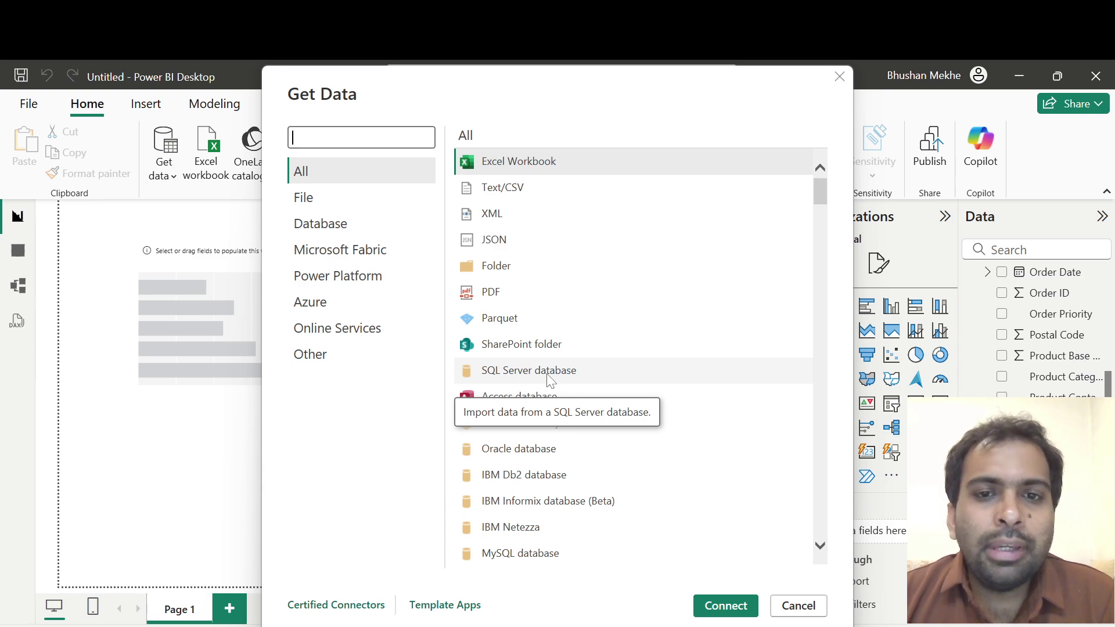
{"action": "left_click", "coordinate": [783, 606]}
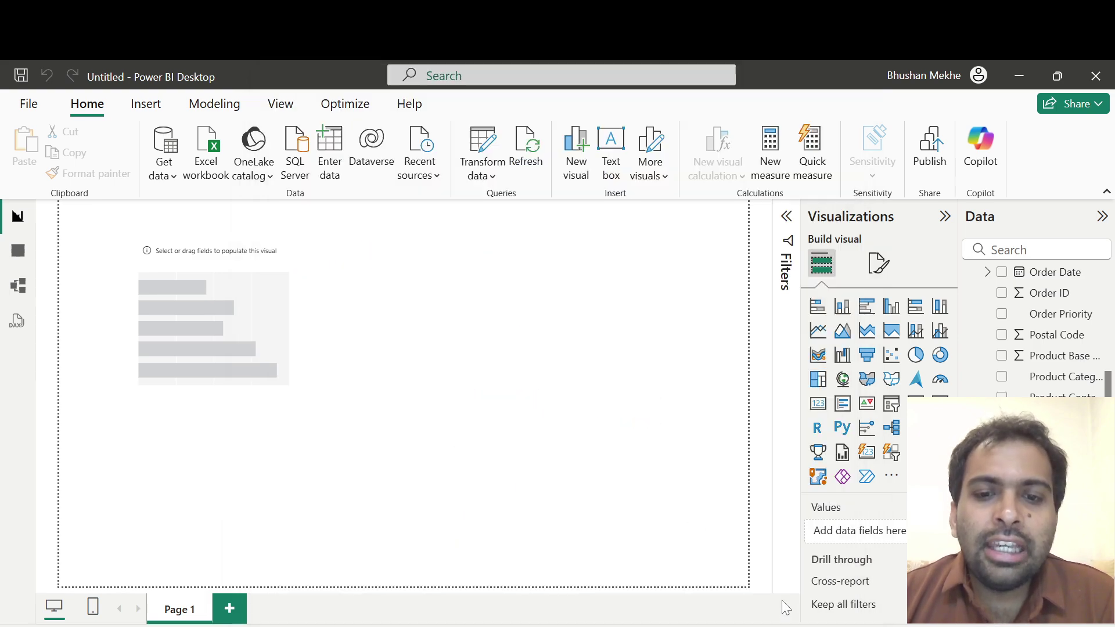
- Switch back to the Google Sheets notes and enter "SQL Server" in cell C20, below the Power BI components
{"action": "key", "text": "alt+Tab"}
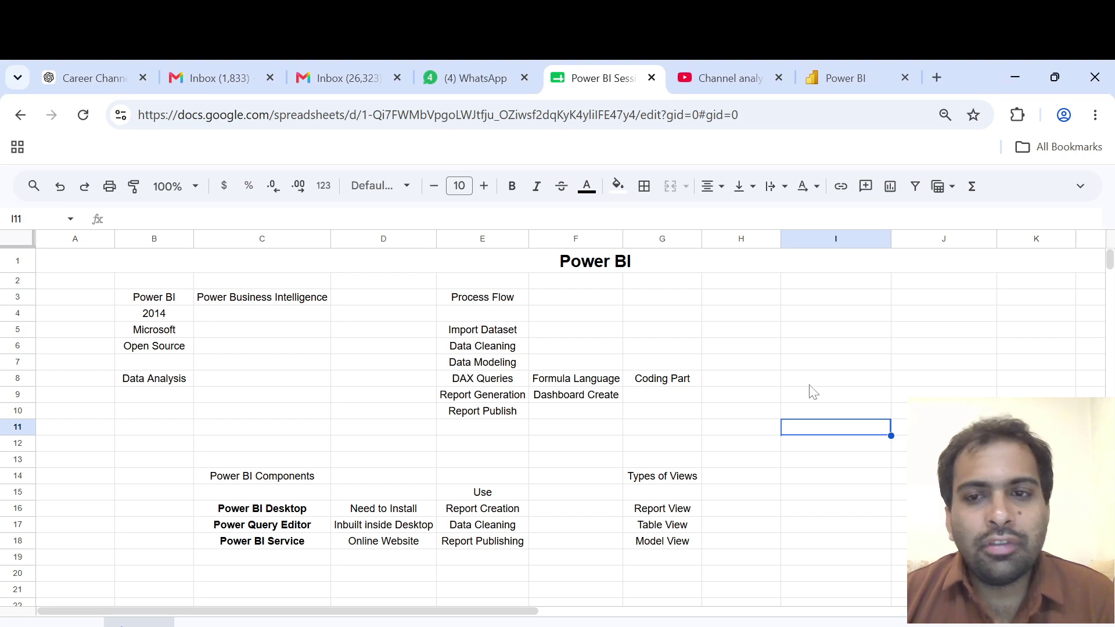
{"action": "left_click", "coordinate": [806, 352]}
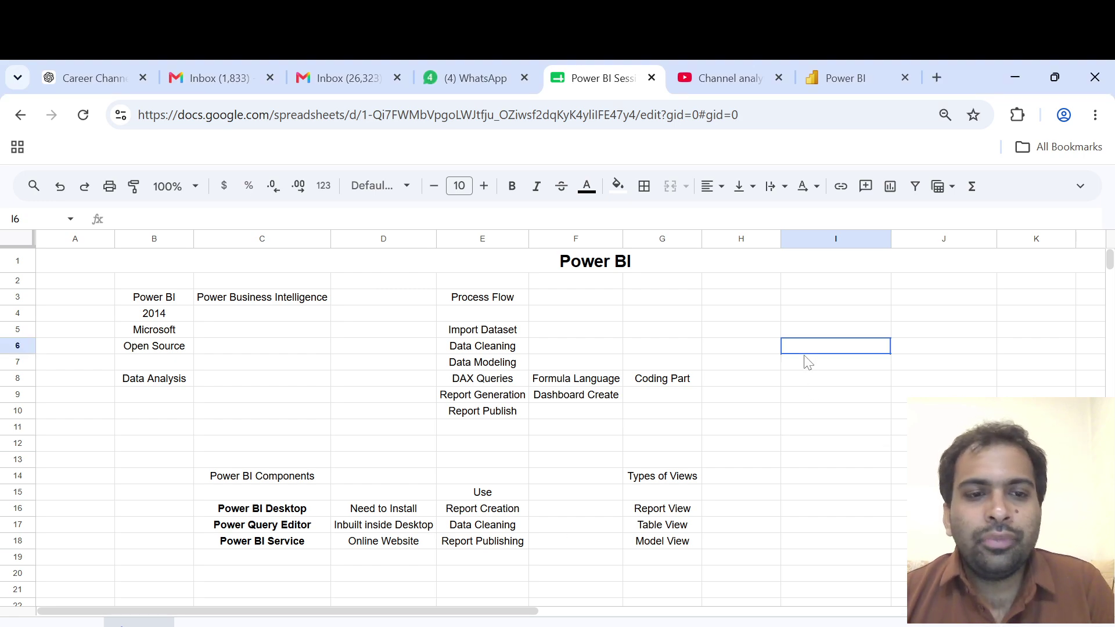
{"action": "left_click", "coordinate": [284, 563]}
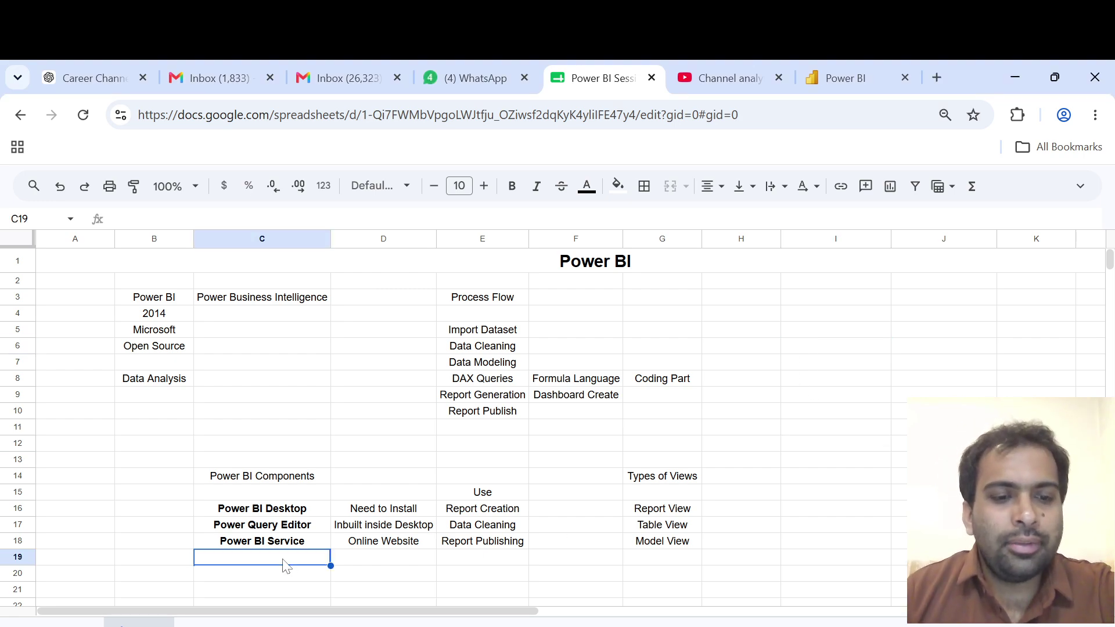
{"action": "key", "text": "Down"}
{"action": "type", "text": "SQL"}
{"action": "scroll", "coordinate": [283, 563], "scroll_direction": "down", "scroll_amount": 2}
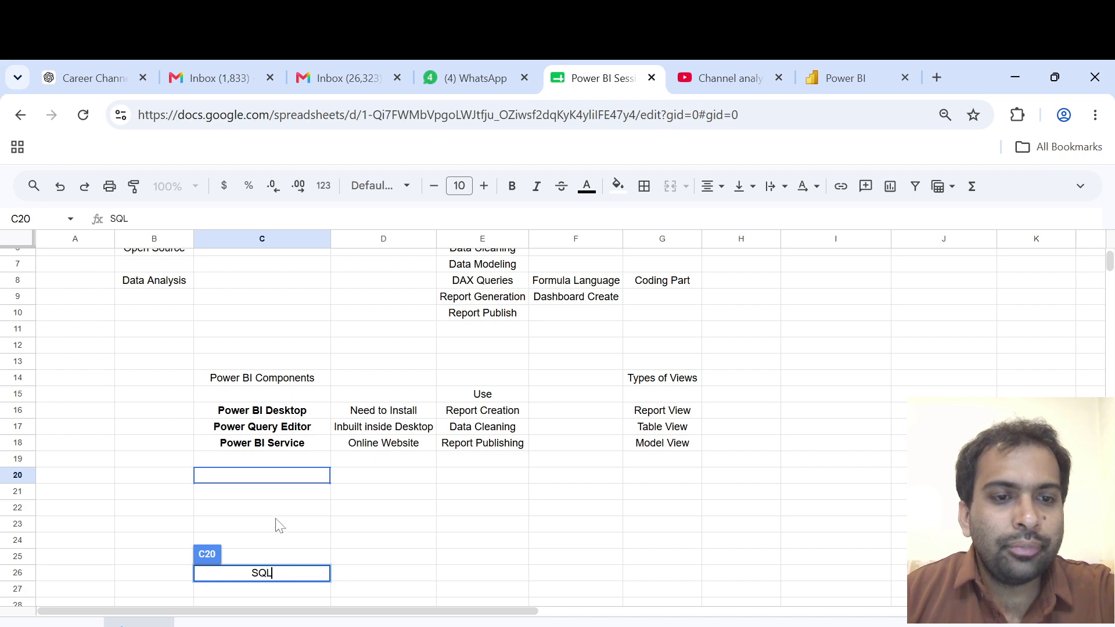
{"action": "left_click", "coordinate": [278, 477]}
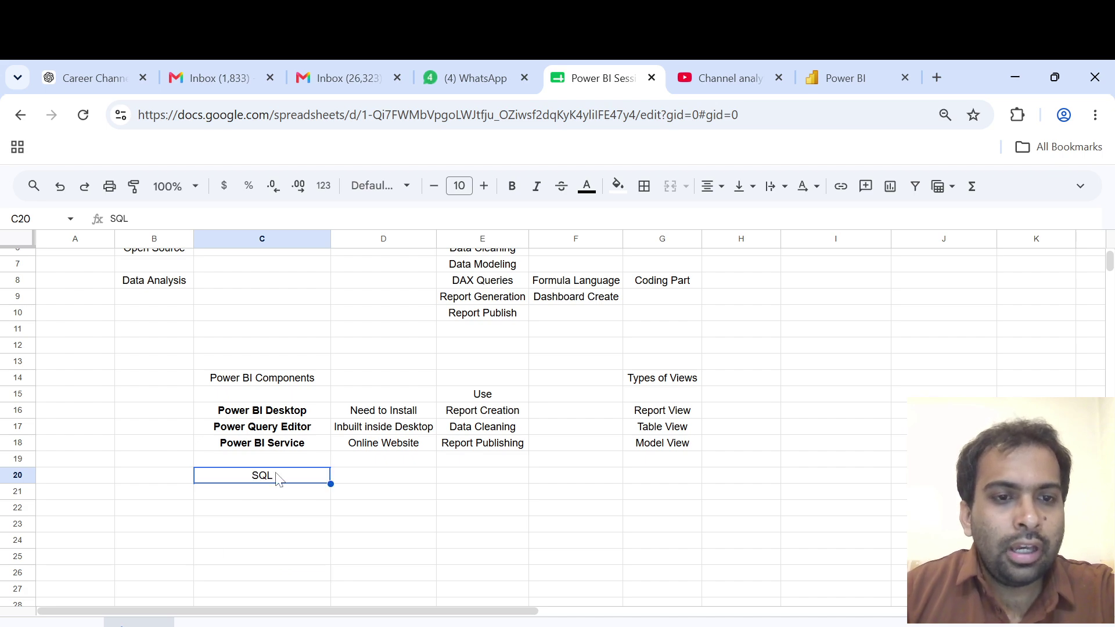
{"action": "double_click", "coordinate": [278, 477]}
{"action": "type", "text": "Se"}
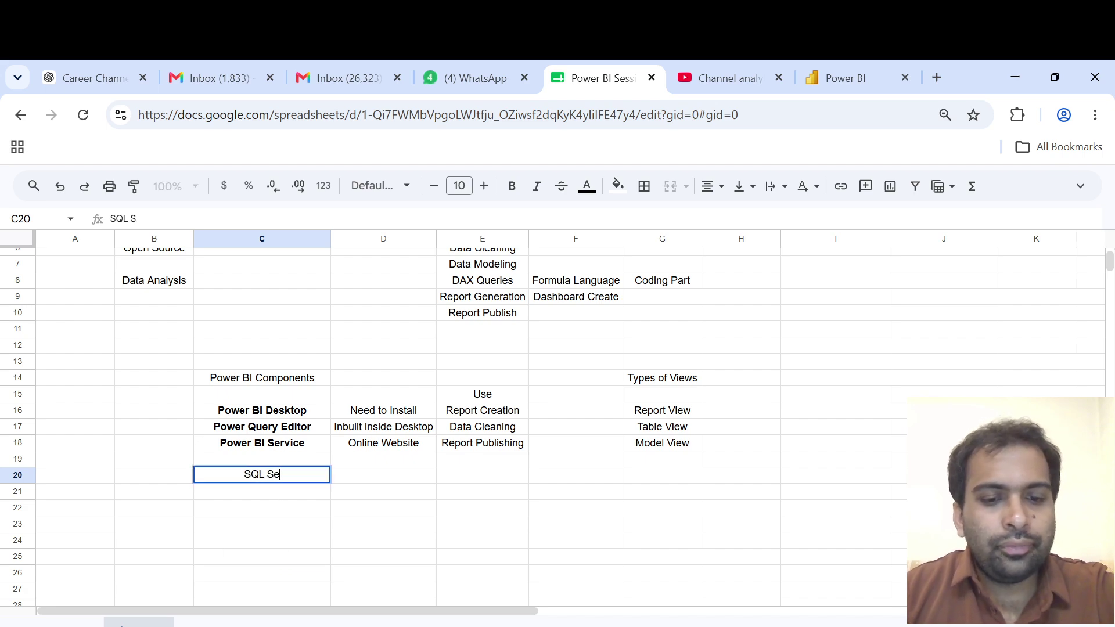
{"action": "type", "text": "rver"}
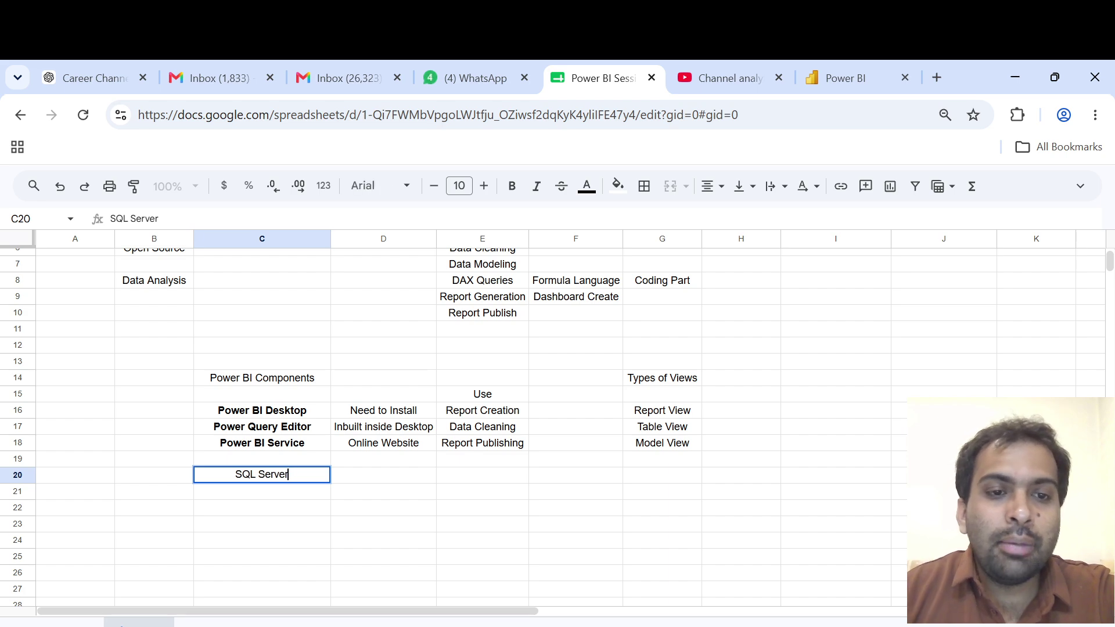
- Enter "Need to Install" in cell D20 beside the SQL Server entry
{"action": "left_click", "coordinate": [366, 479]}
{"action": "type", "text": "N"}
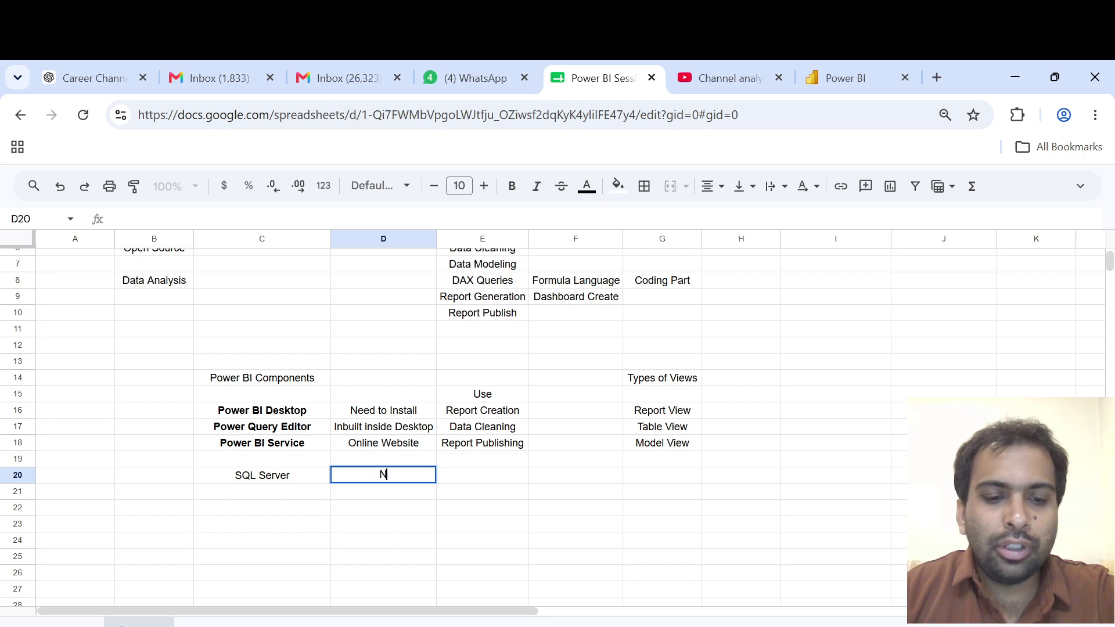
{"action": "type", "text": "eed t"}
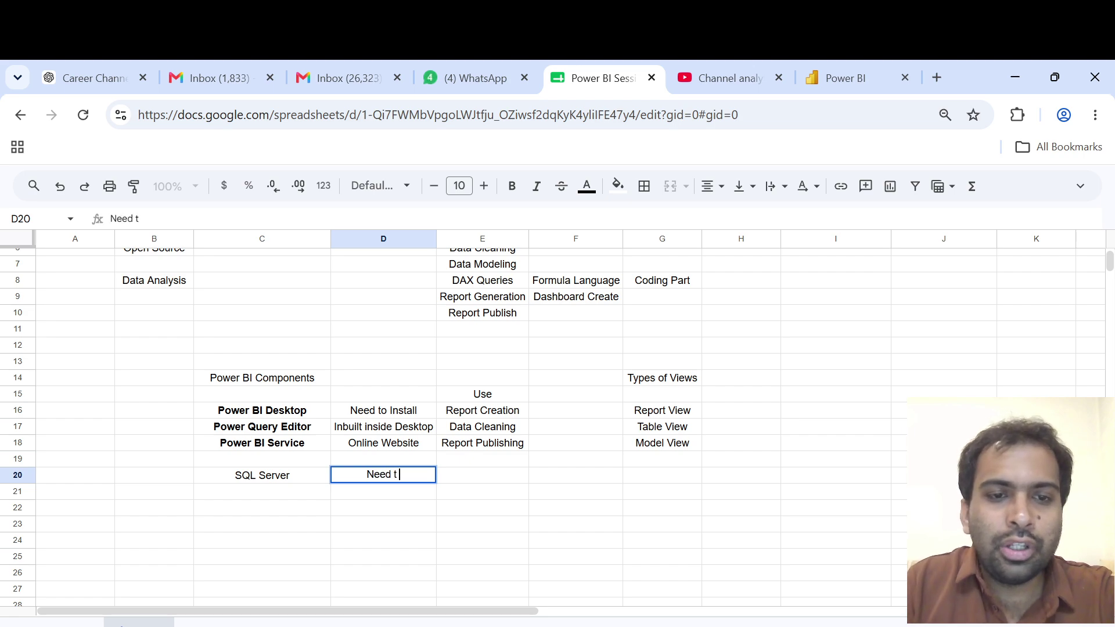
{"action": "type", "text": "o Install"}
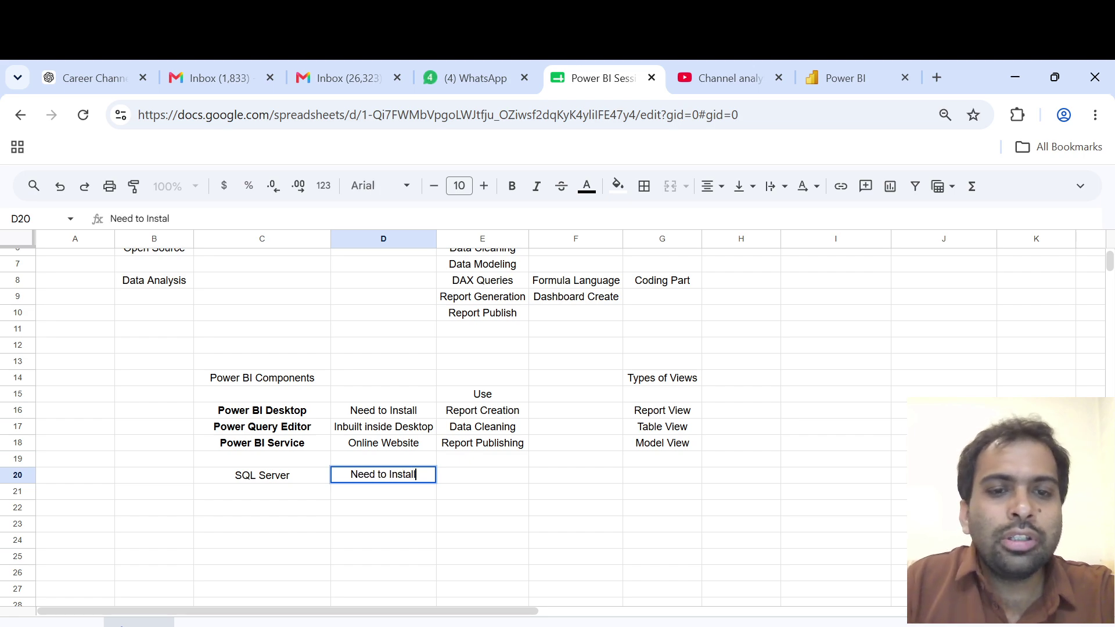
{"action": "key", "text": "Tab"}
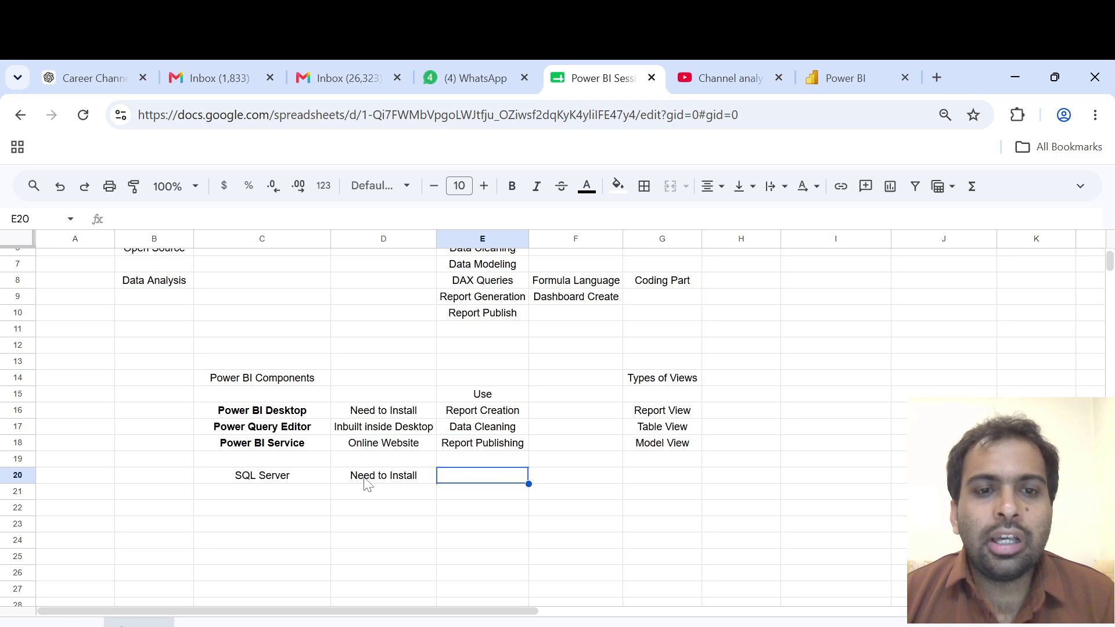
- Make the "SQL Server" text in cell C20 bold
{"action": "left_click", "coordinate": [277, 479]}
{"action": "left_click", "coordinate": [512, 186]}
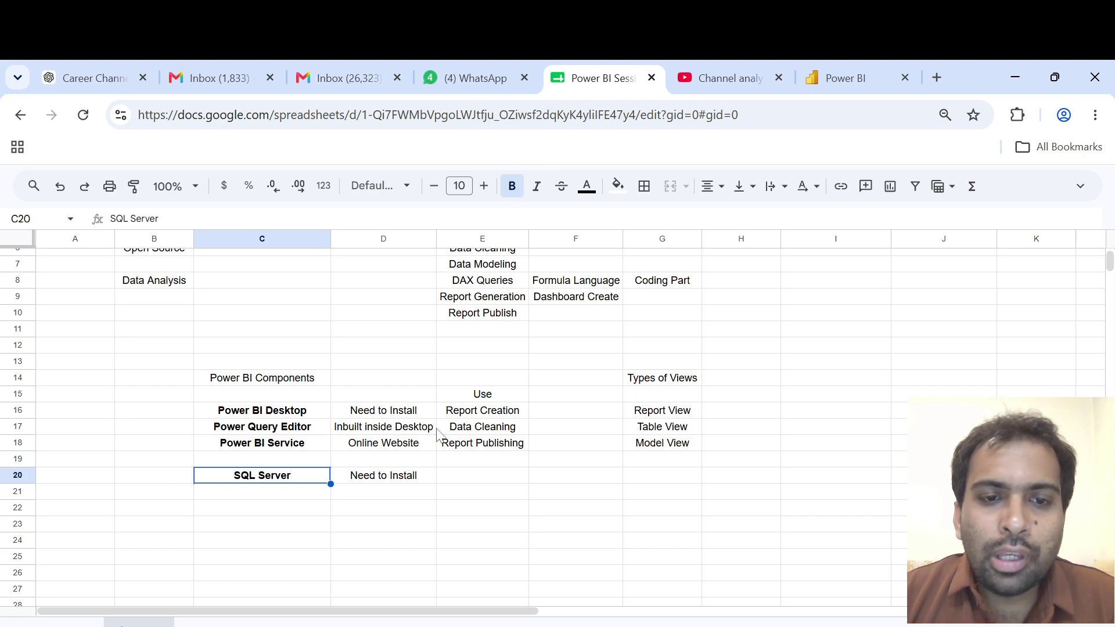
{"action": "left_click", "coordinate": [474, 482]}
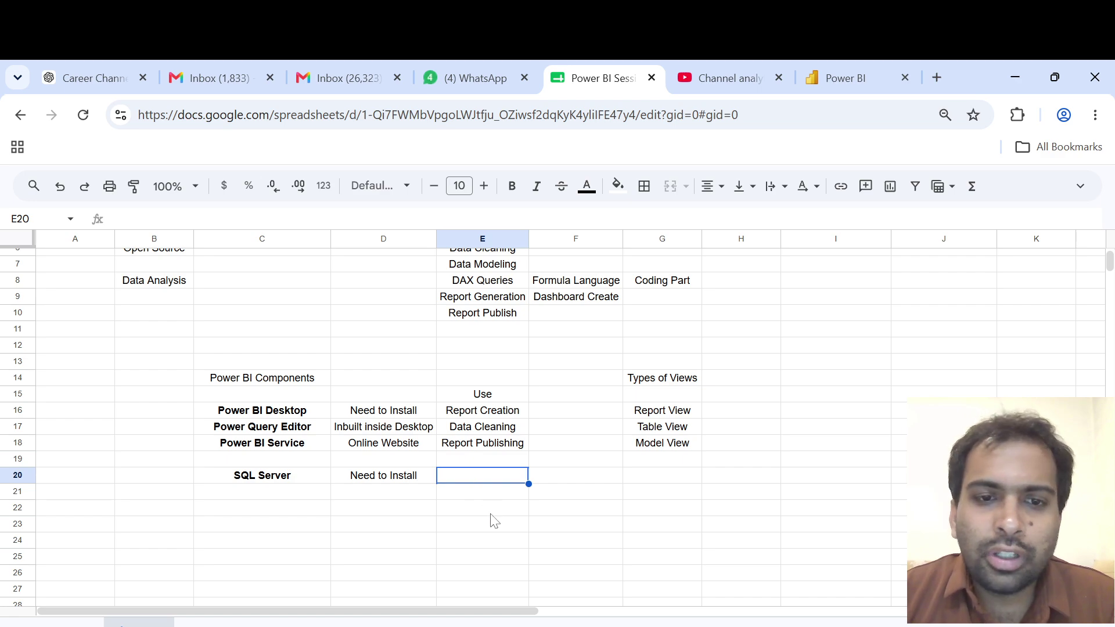
{"action": "left_click", "coordinate": [477, 510]}
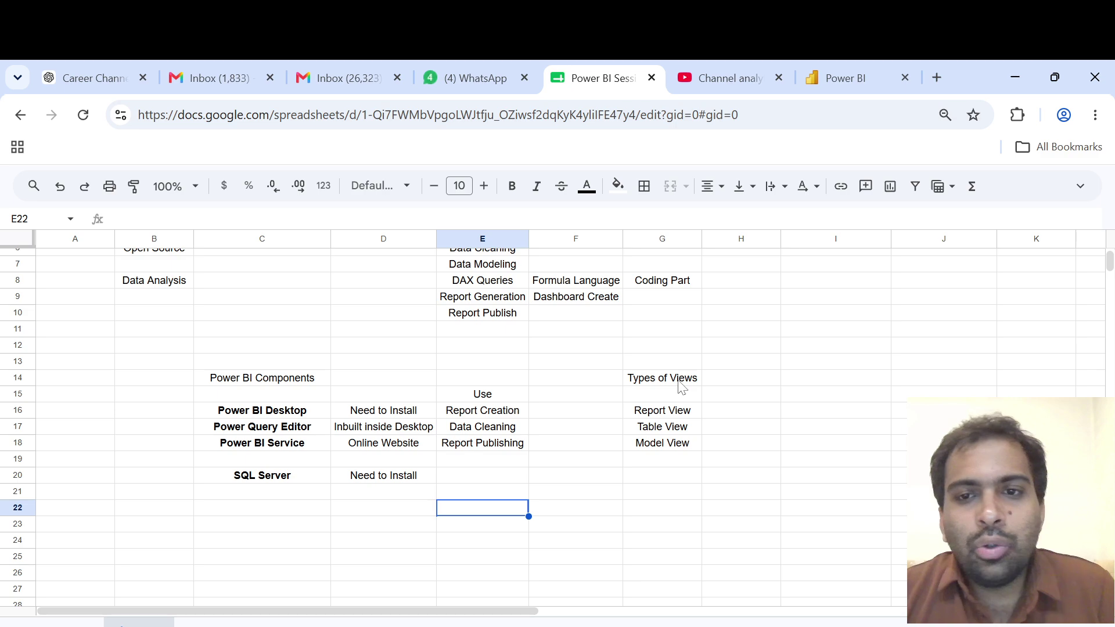
- List "SQL Server", "MySQL" and "PostgreSQL" in cells I10 to I12
{"action": "left_click", "coordinate": [803, 352]}
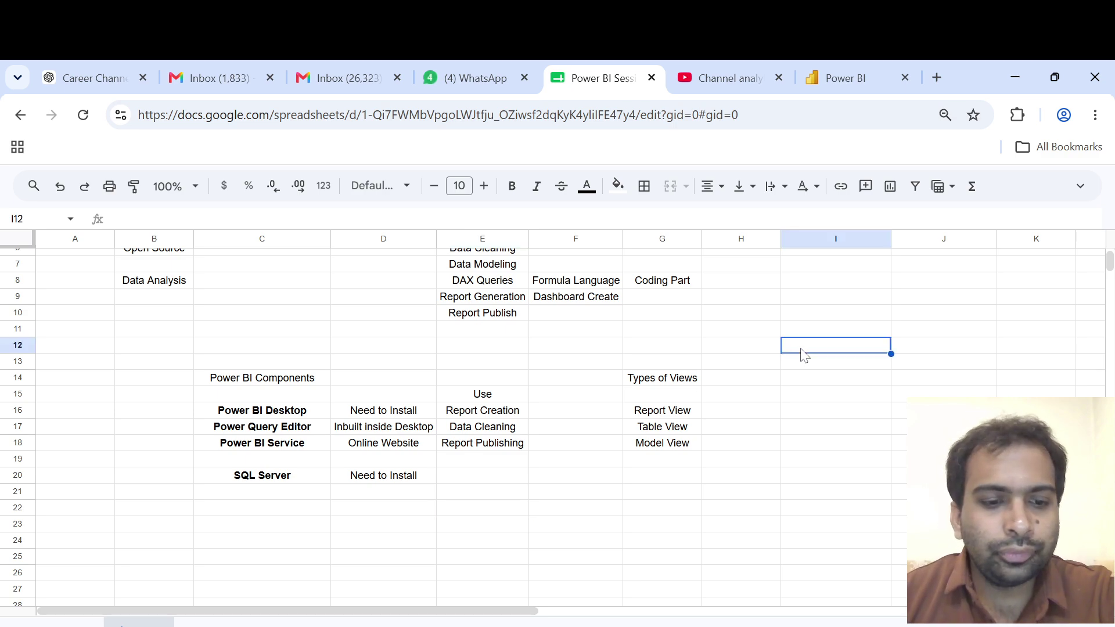
{"action": "left_click", "coordinate": [801, 319]}
{"action": "type", "text": "SQL Server"}
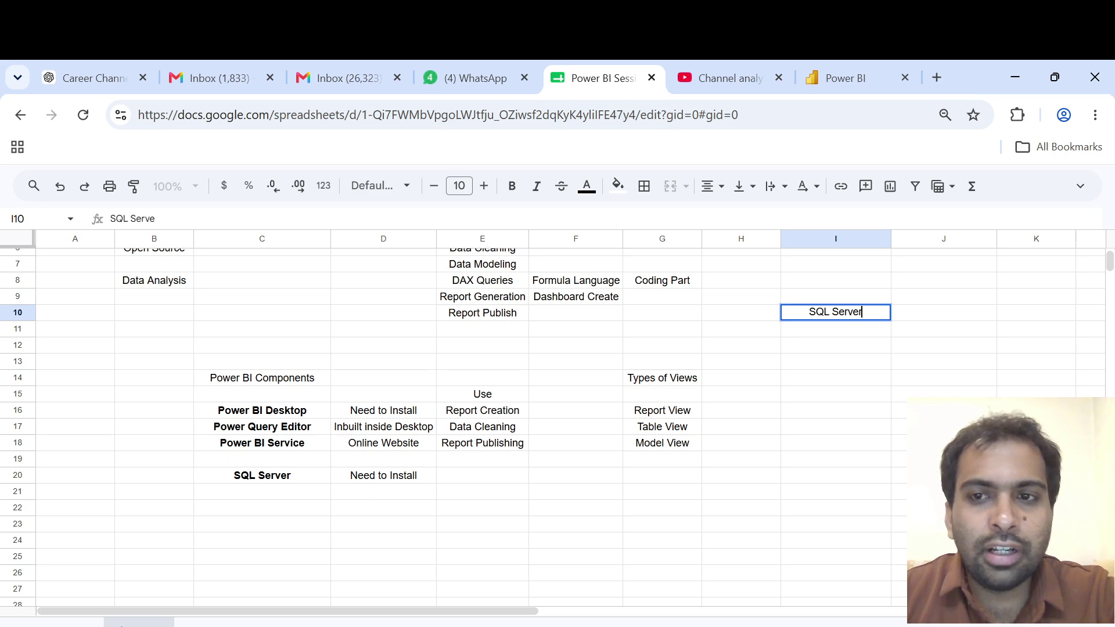
{"action": "key", "text": "Return"}
{"action": "type", "text": "MySQL"}
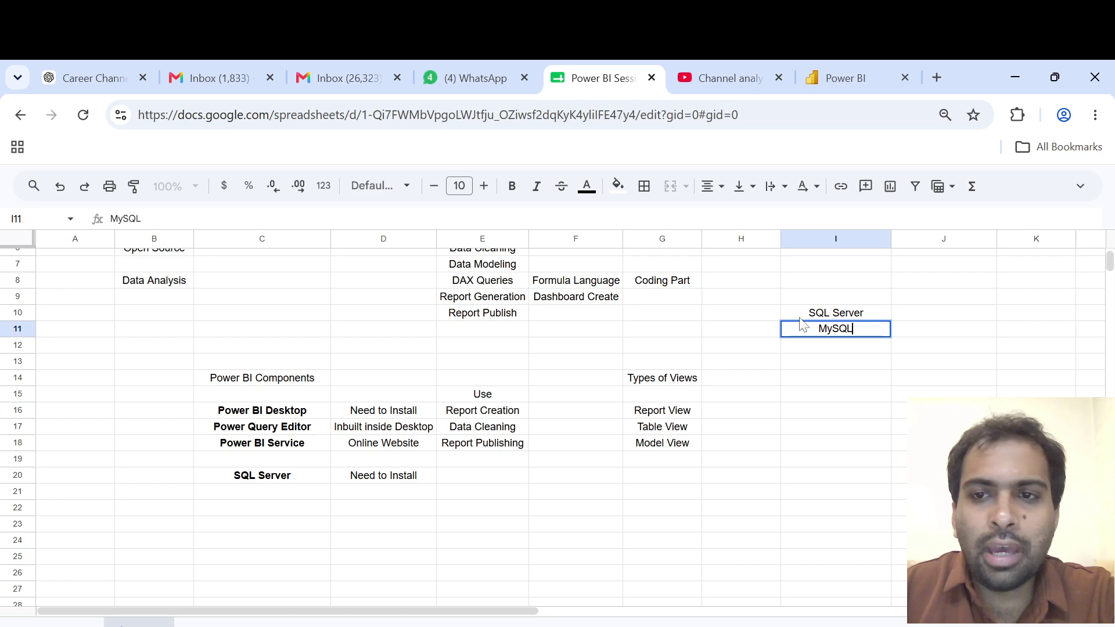
{"action": "key", "text": "Return"}
{"action": "type", "text": "Post"}
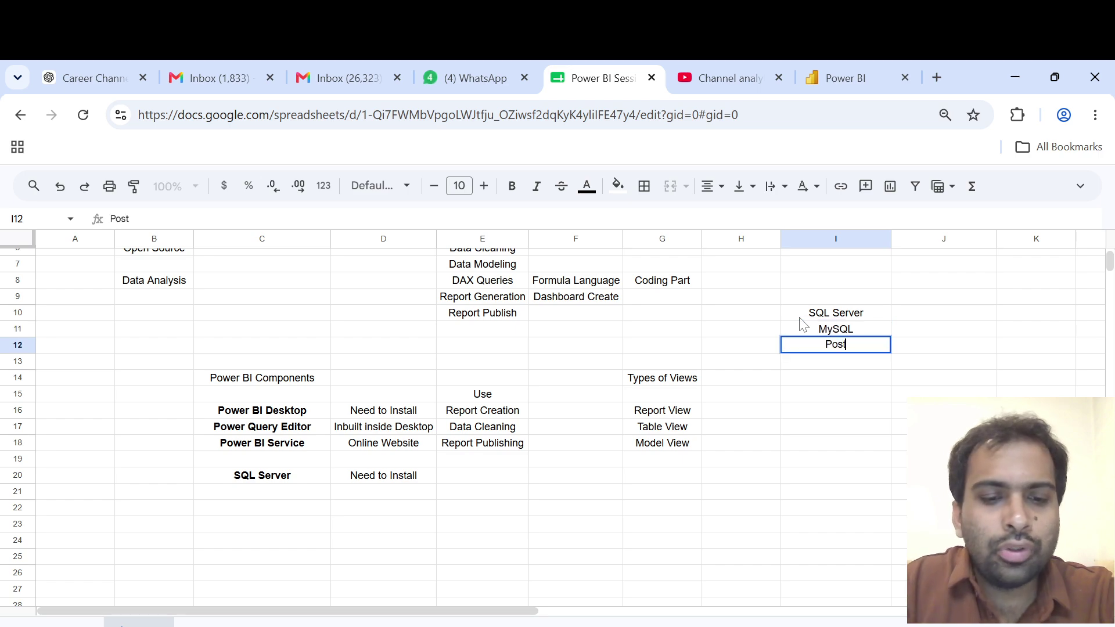
{"action": "type", "text": "greSQL"}
{"action": "key", "text": "Return"}
- Enter "SQL" in cell I14, leaving one blank row below the PostgreSQL entry
{"action": "key", "text": "Tab"}
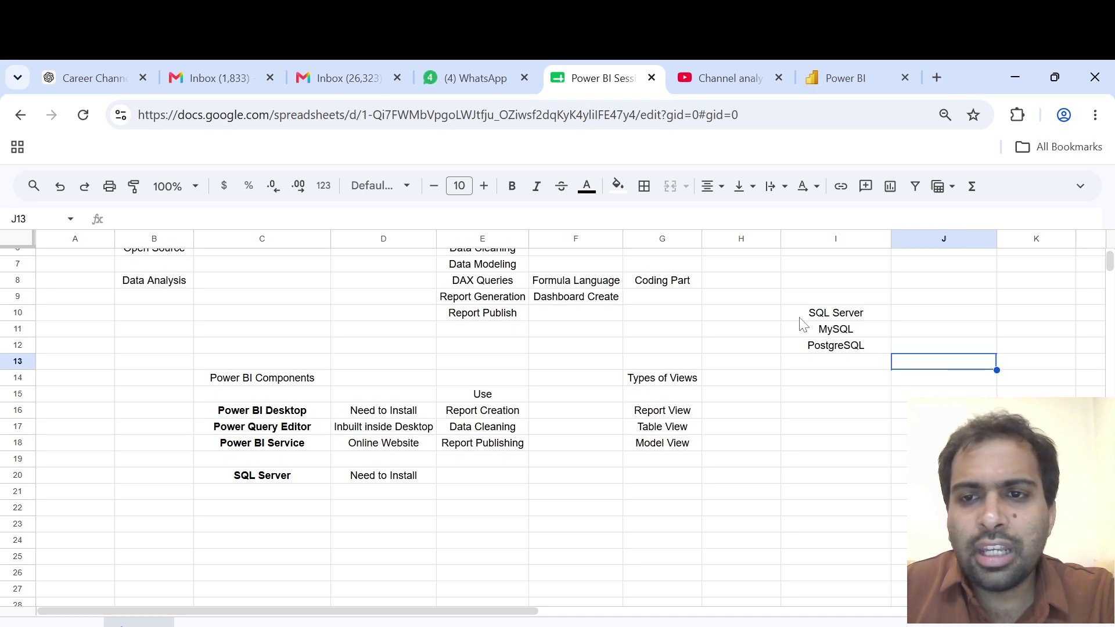
{"action": "key", "text": "Up"}
{"action": "key", "text": "Up"}
{"action": "key", "text": "Up"}
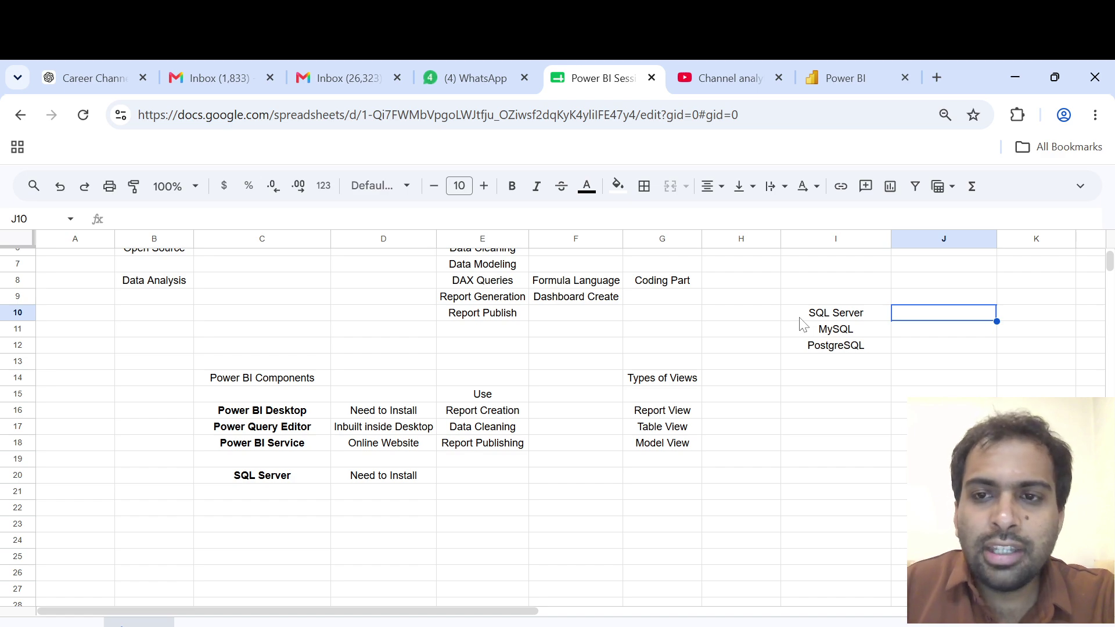
{"action": "key", "text": "Down"}
{"action": "key", "text": "Down"}
{"action": "key", "text": "Down"}
{"action": "key", "text": "Left"}
{"action": "key", "text": "Down"}
{"action": "type", "text": "SQL"}
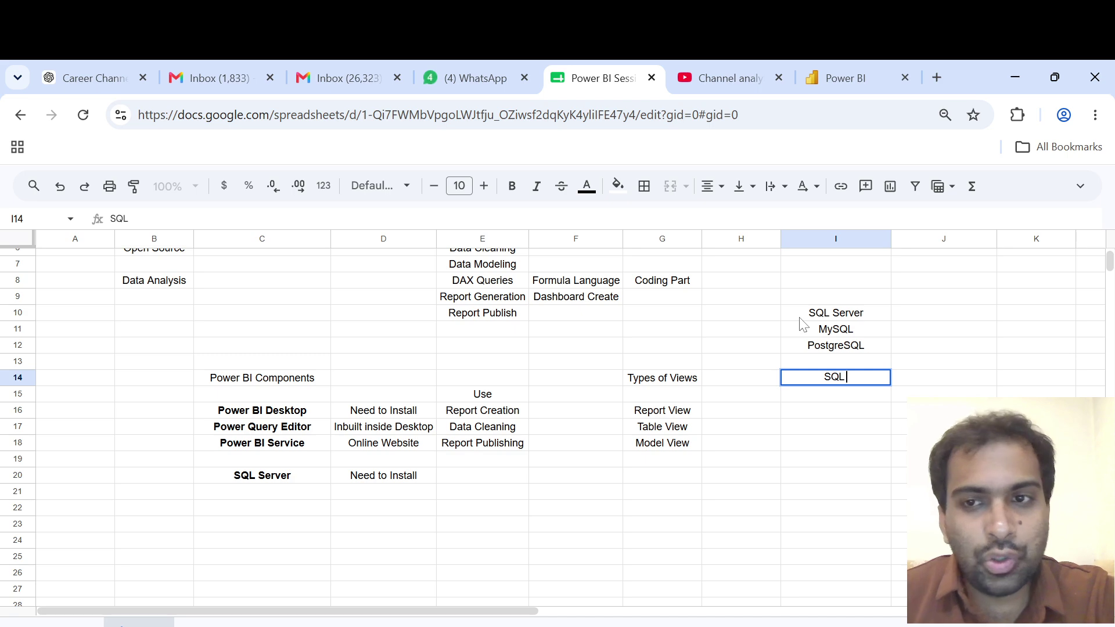
{"action": "key", "text": "Tab"}
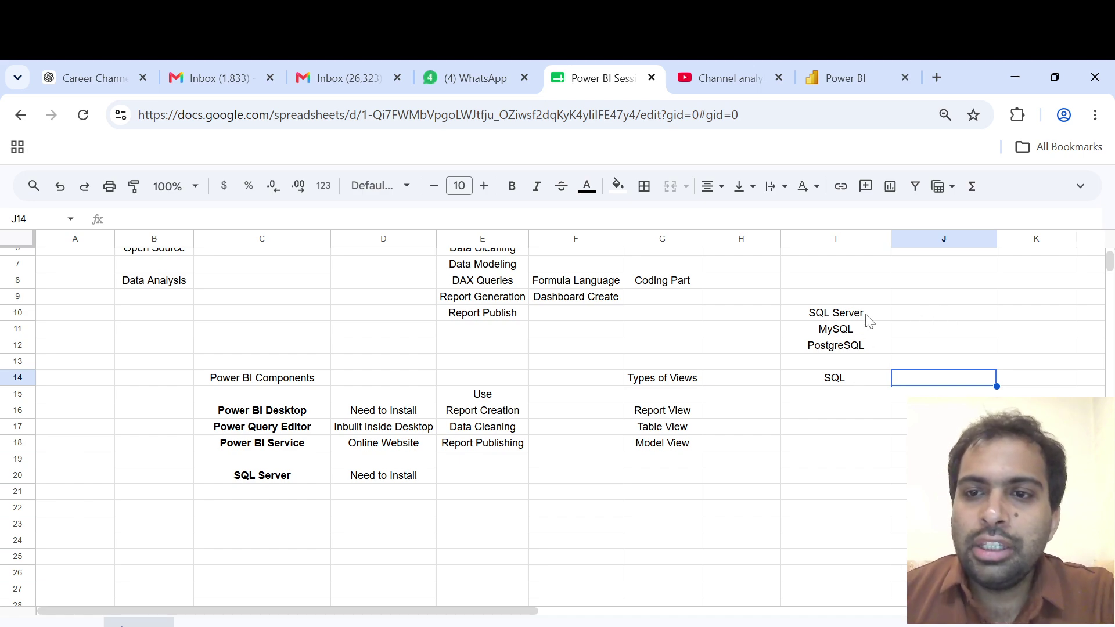
- Describe the listed systems by entering "Databases" in cell J10 and "To store data" in J11
{"action": "left_click", "coordinate": [918, 318]}
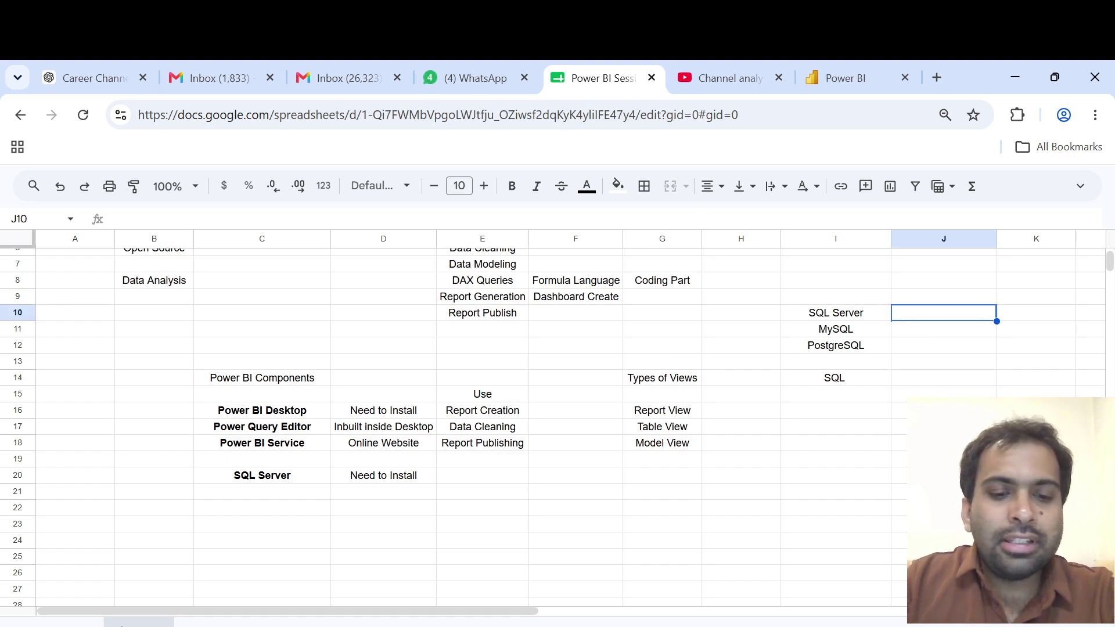
{"action": "type", "text": "Databases"}
{"action": "key", "text": "Return"}
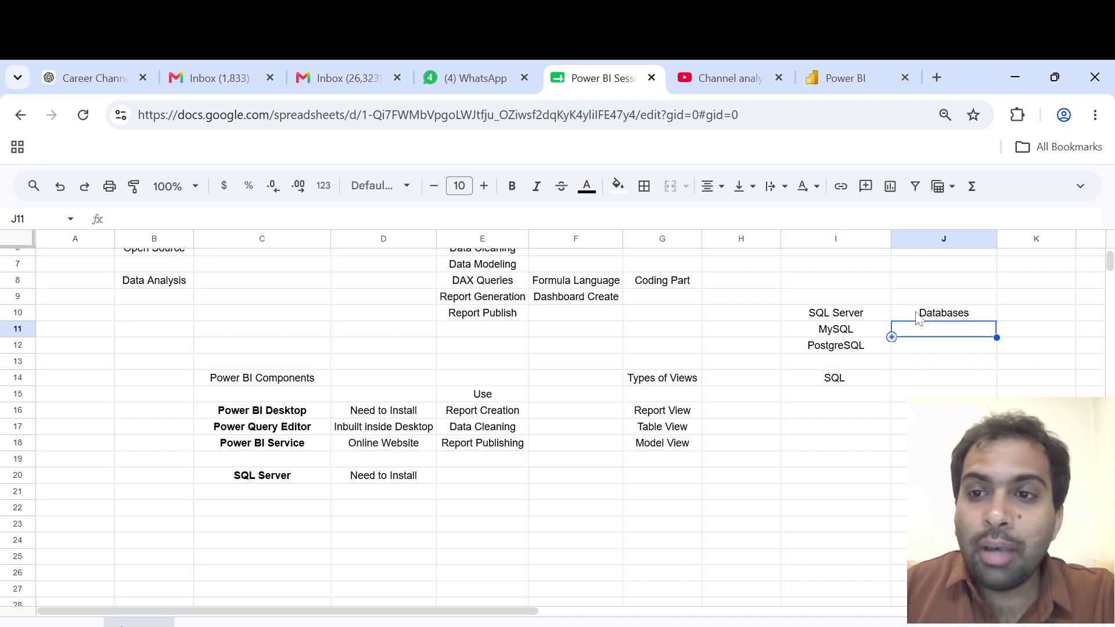
{"action": "type", "text": "To "}
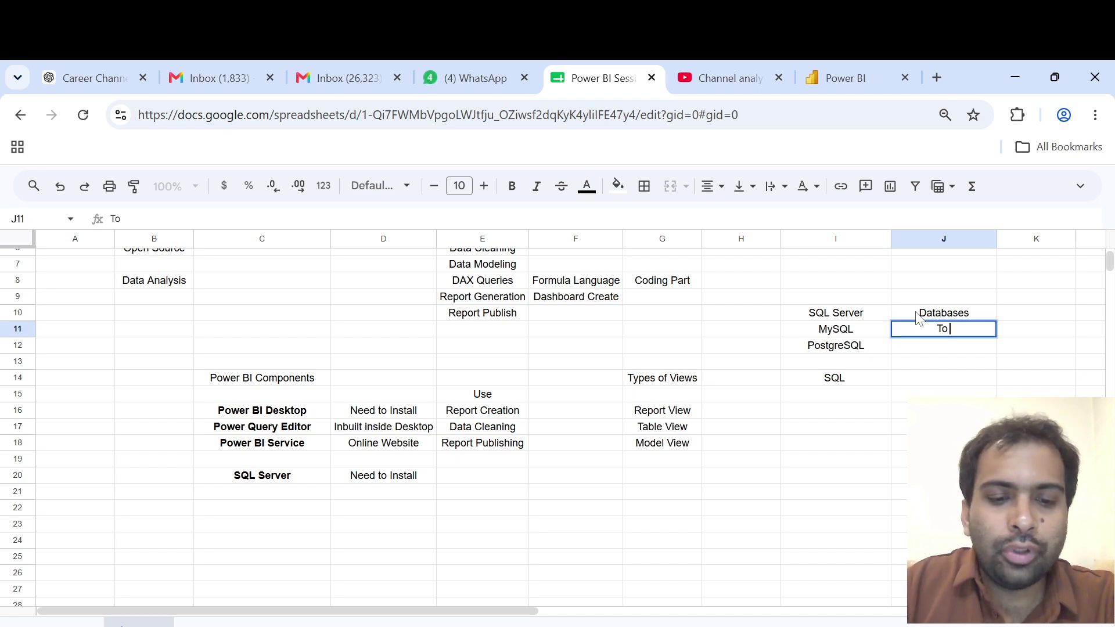
{"action": "type", "text": "store data"}
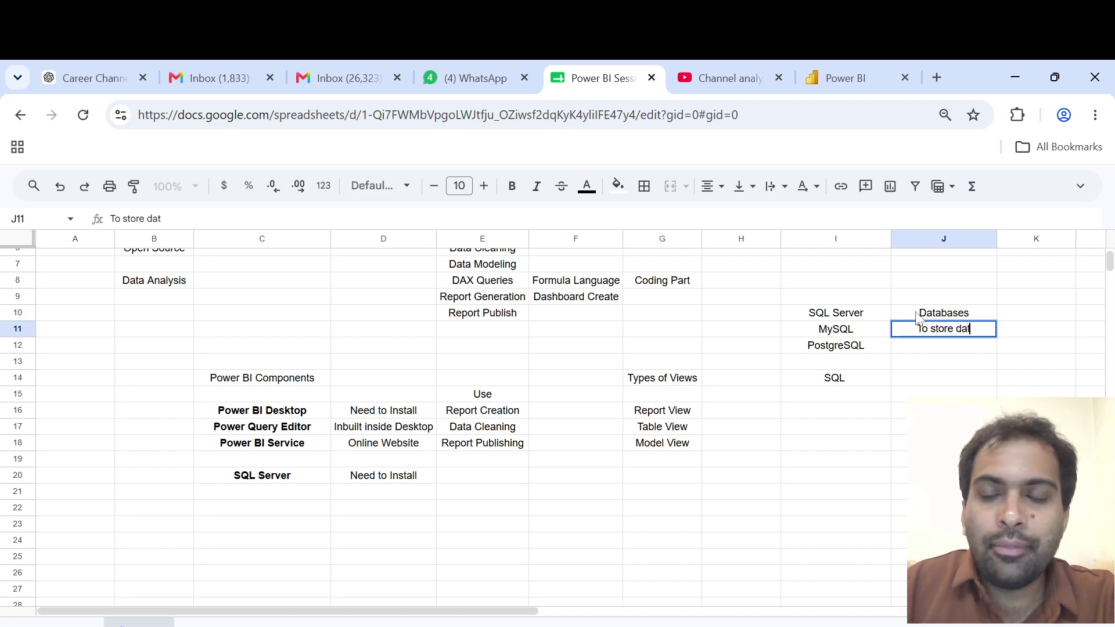
{"action": "key", "text": "Return"}
- Enter "Language" in cell J14 beside the SQL entry
{"action": "key", "text": "Down"}
{"action": "key", "text": "Down"}
{"action": "type", "text": "L"}
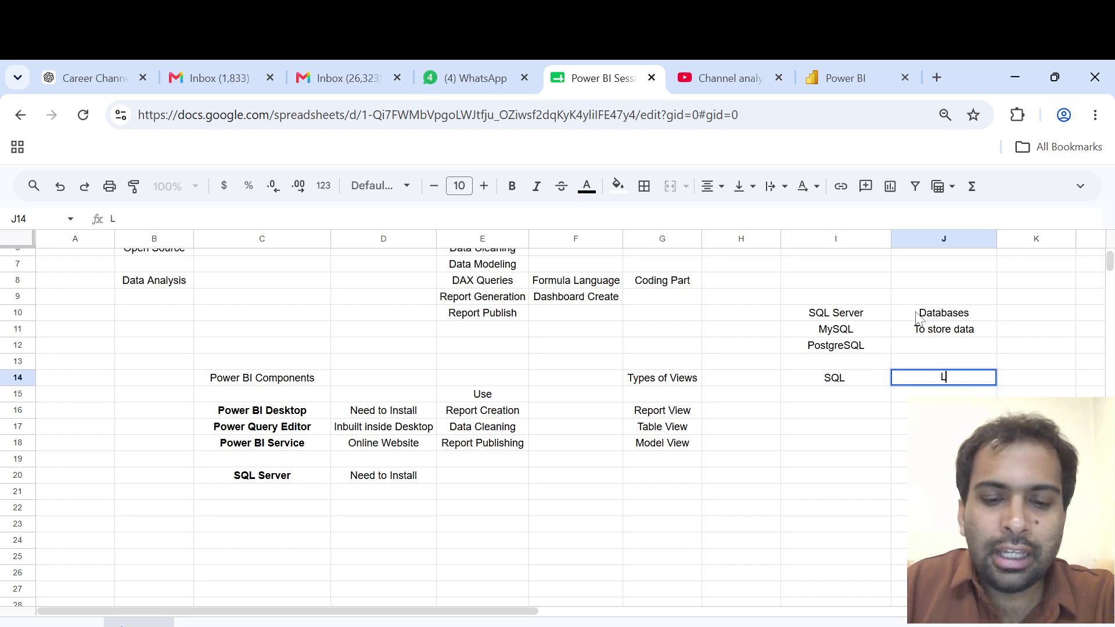
{"action": "type", "text": "anguage"}
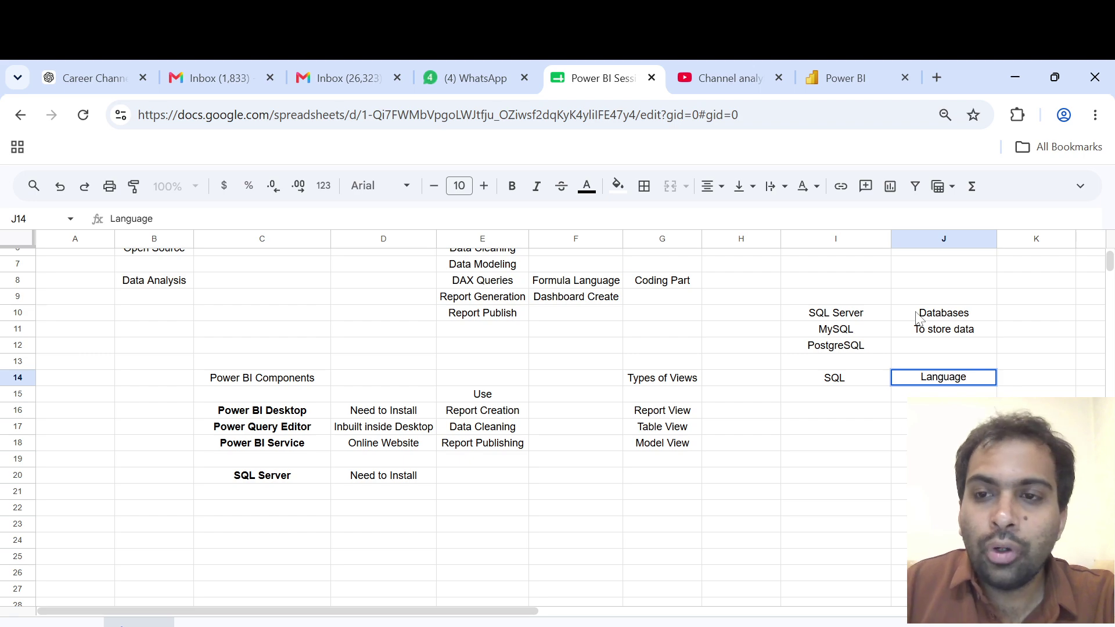
{"action": "key", "text": "Return"}
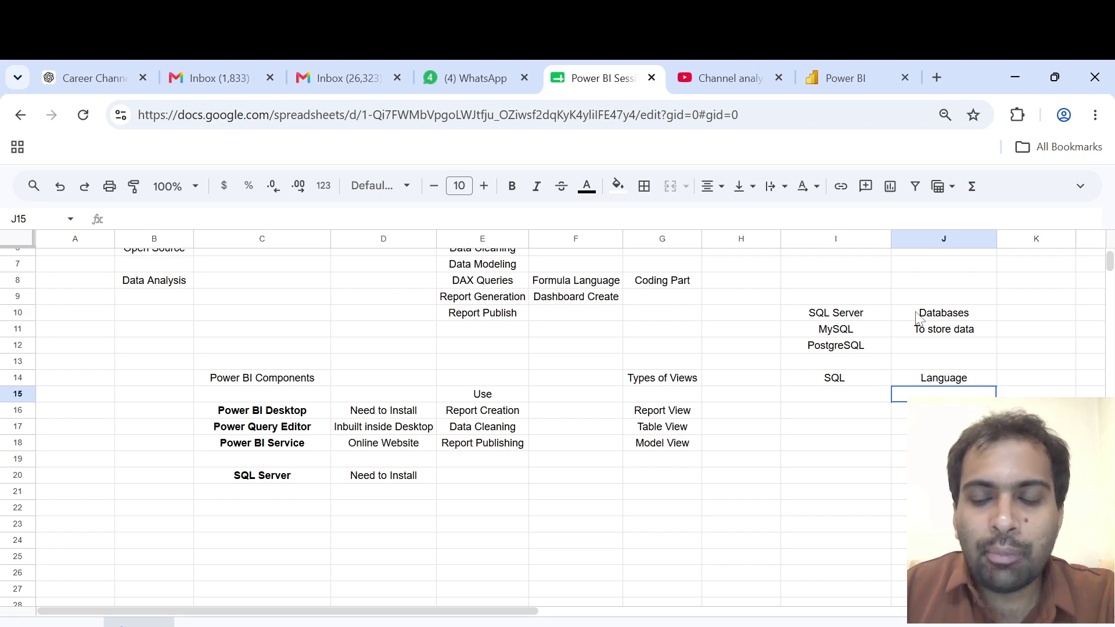
- Enter "Structured Query Language" in cell I15 below the SQL entry
{"action": "key", "text": "Left"}
{"action": "type", "text": "Structu"}
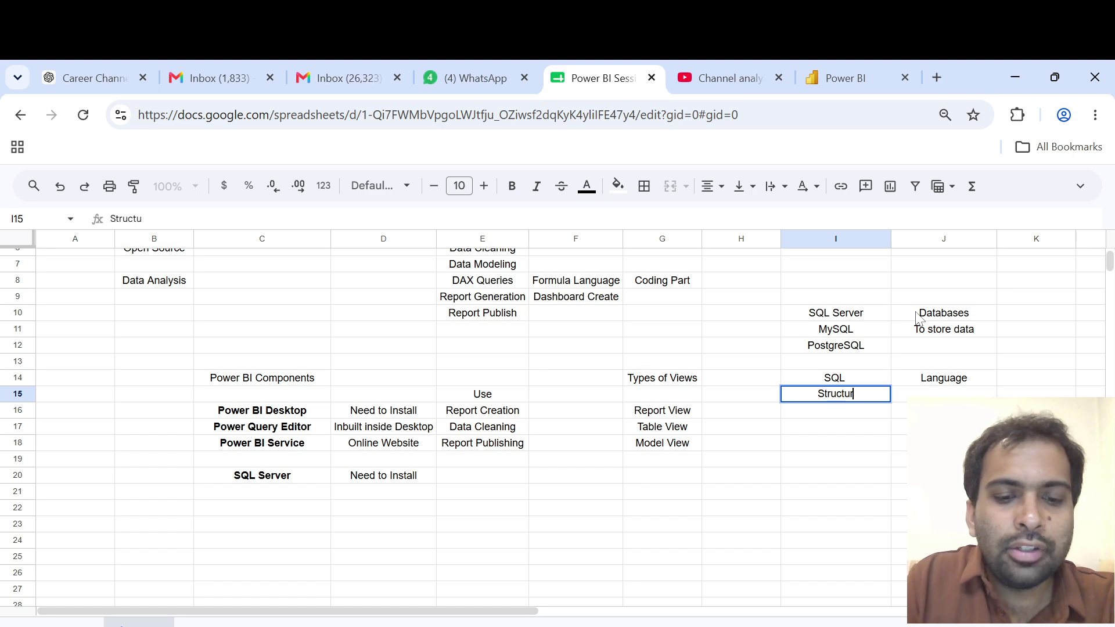
{"action": "type", "text": "red Quer"}
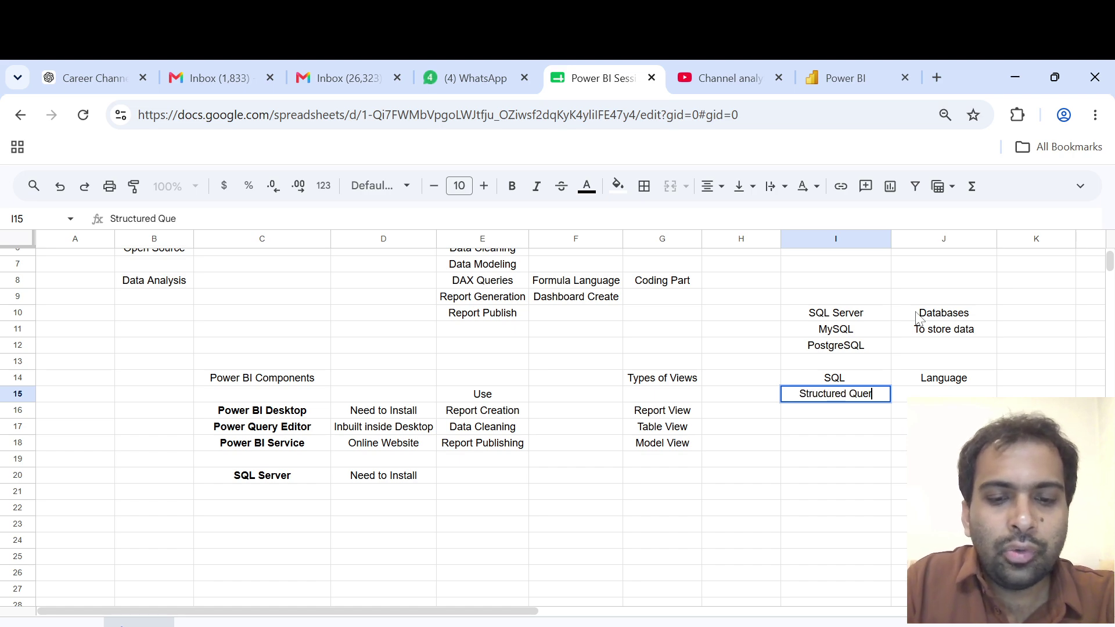
{"action": "type", "text": "y Language"}
{"action": "left_click", "coordinate": [873, 435]}
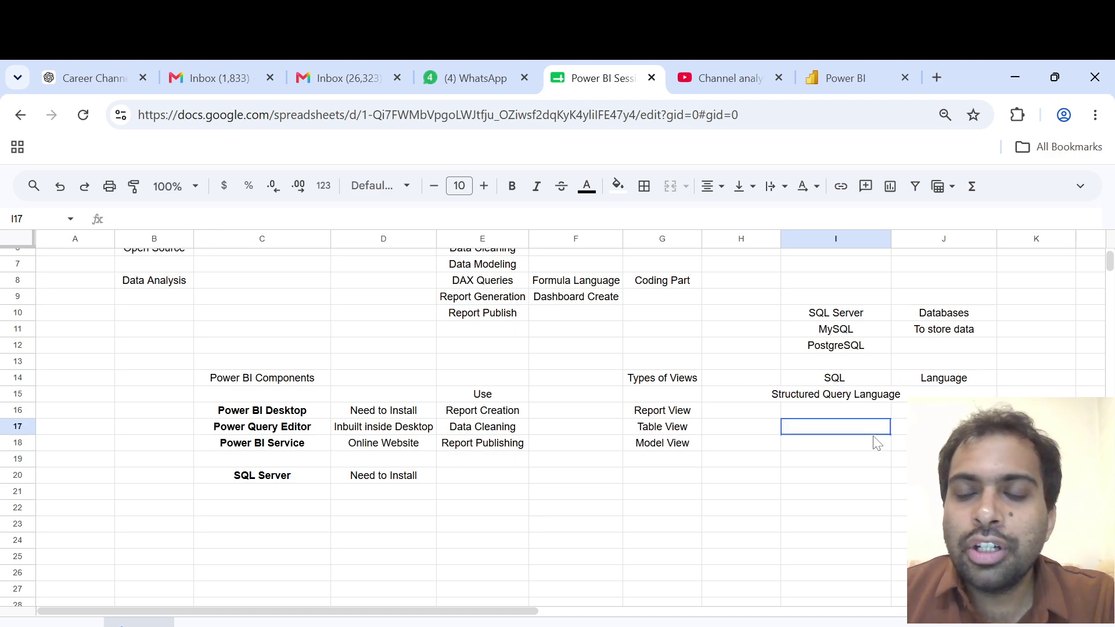
- Widen column I so the full "Structured Query Language" entry fits inside its cell
{"action": "left_click_drag", "start_coordinate": [893, 240], "coordinate": [916, 240]}
{"action": "left_click", "coordinate": [809, 469]}
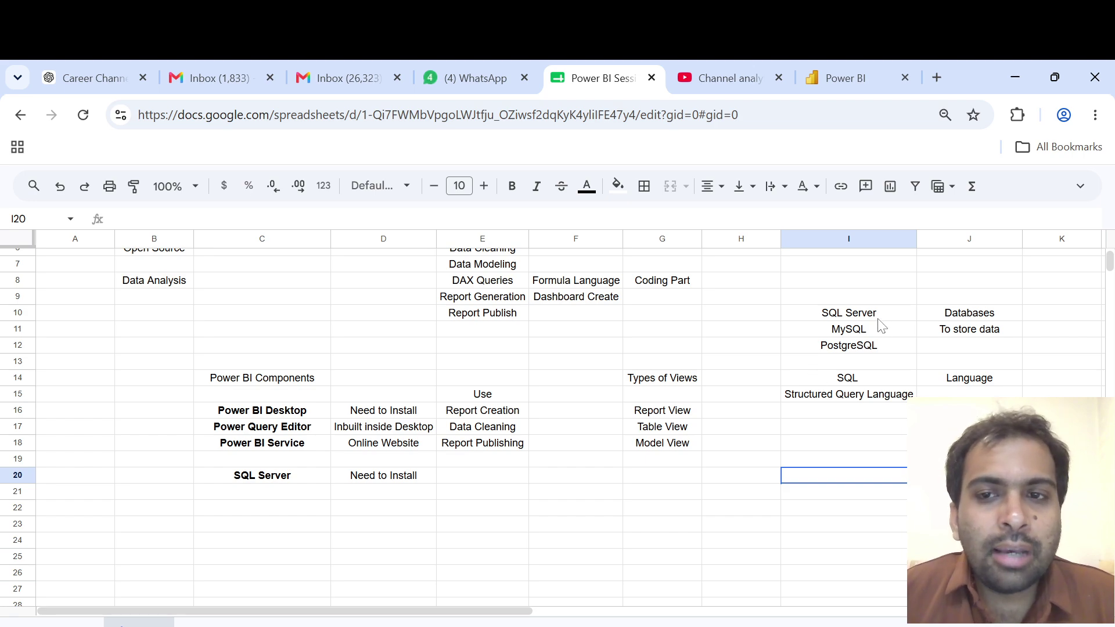
{"action": "left_click", "coordinate": [985, 338]}
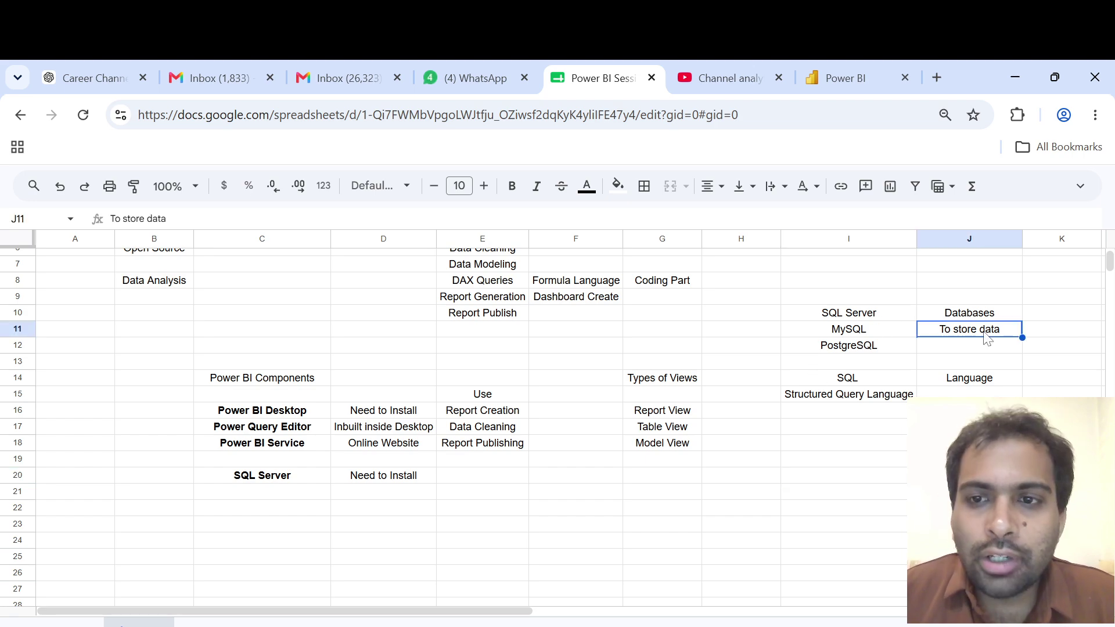
{"action": "left_click", "coordinate": [858, 397]}
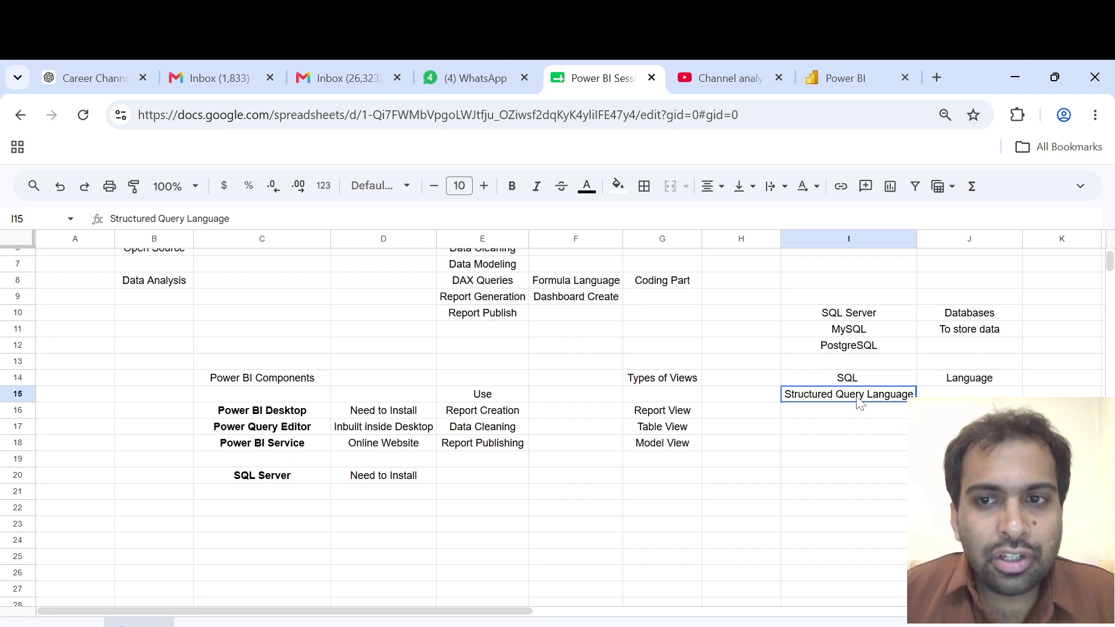
- Enter the sample text "ABCD" in cell F21
{"action": "left_click", "coordinate": [591, 497]}
{"action": "type", "text": "ABCD"}
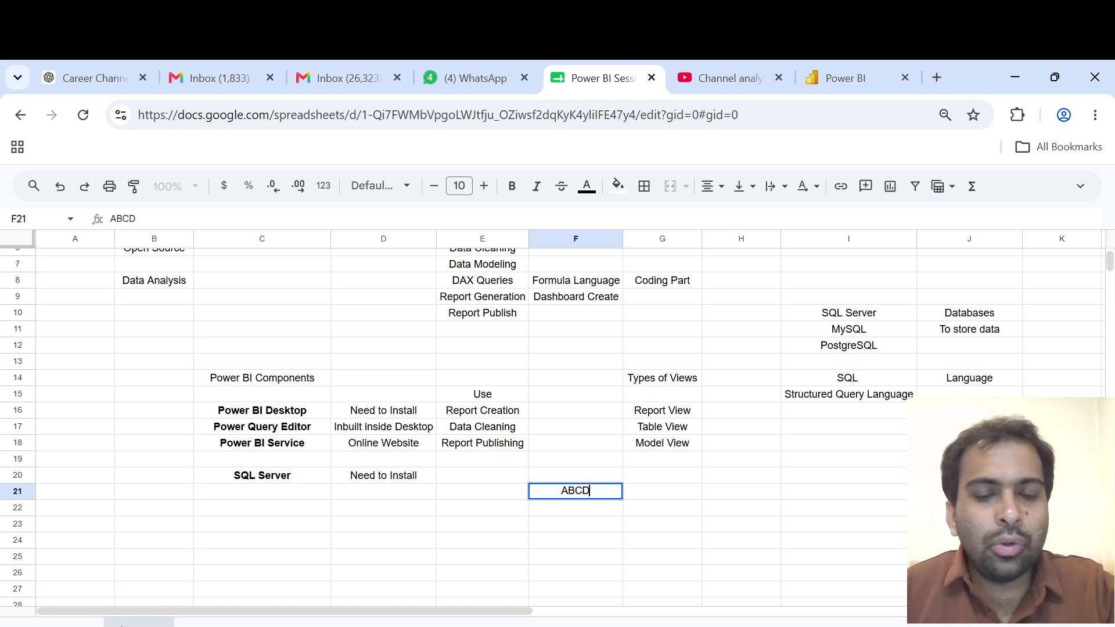
{"action": "left_click", "coordinate": [590, 509]}
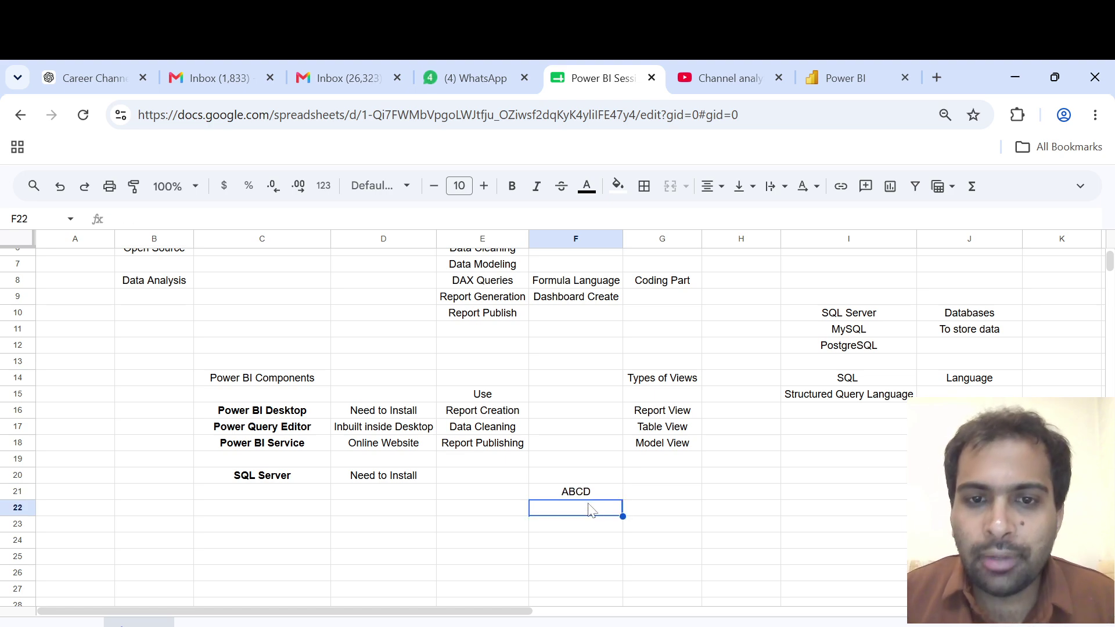
{"action": "left_click", "coordinate": [594, 495]}
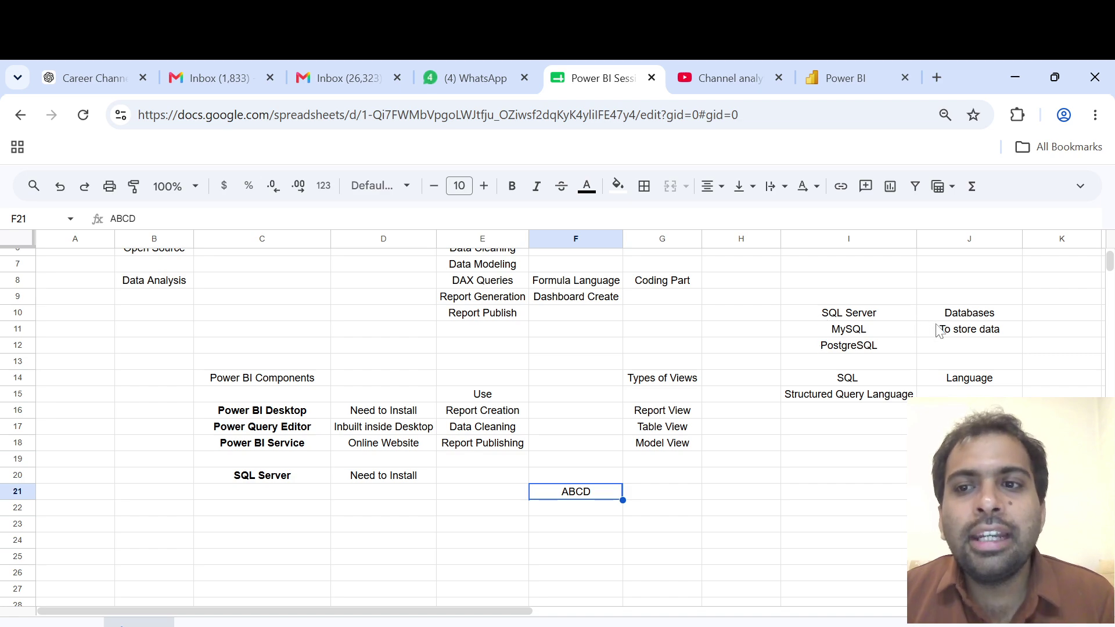
{"action": "left_click", "coordinate": [876, 411]}
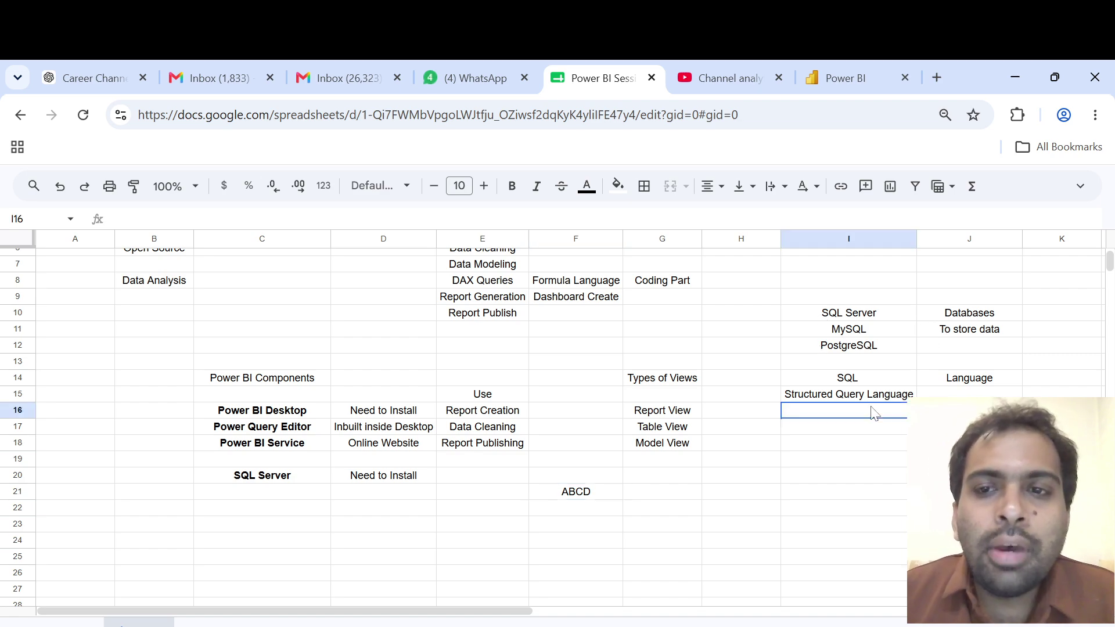
{"action": "left_click", "coordinate": [875, 319]}
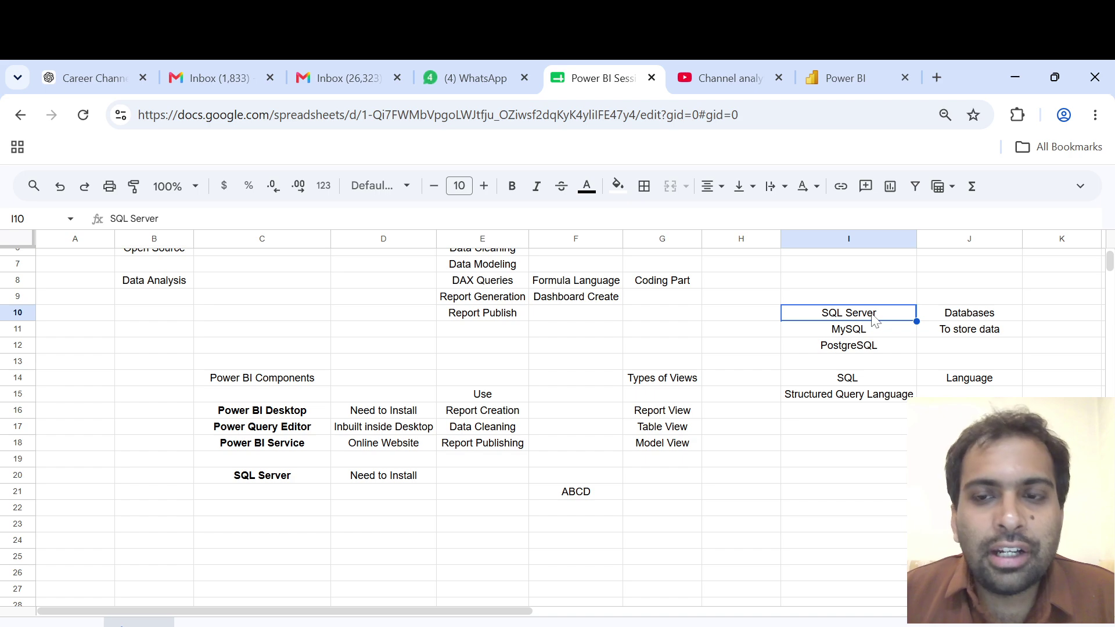
- Switch to the untitled Power BI Desktop report and collapse the Orders table's field list
{"action": "mouse_move", "coordinate": [656, 626]}
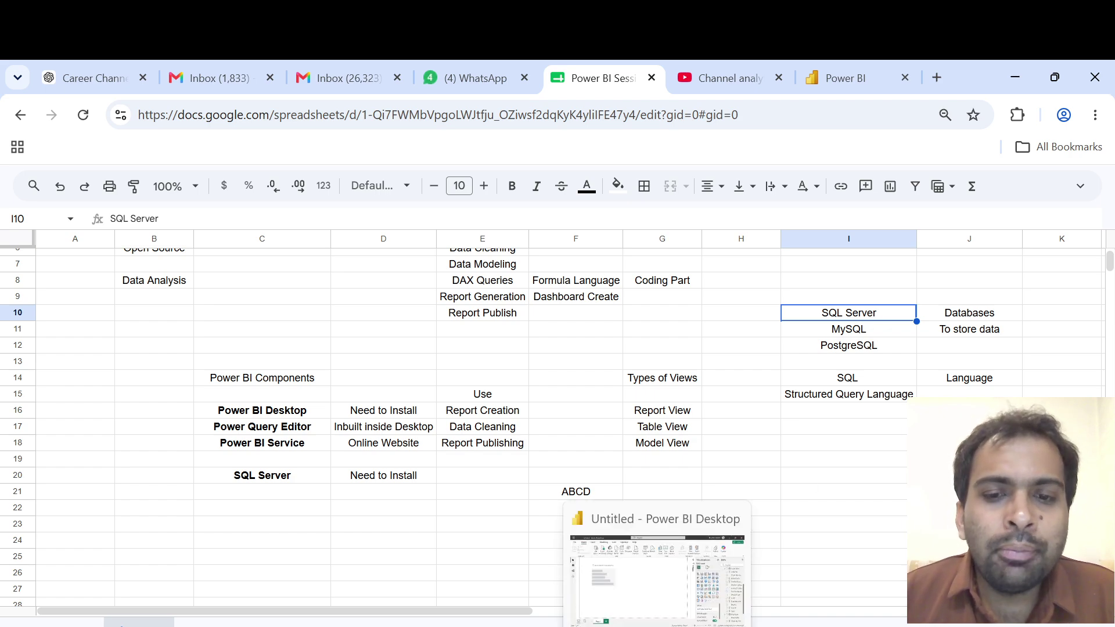
{"action": "left_click", "coordinate": [656, 578]}
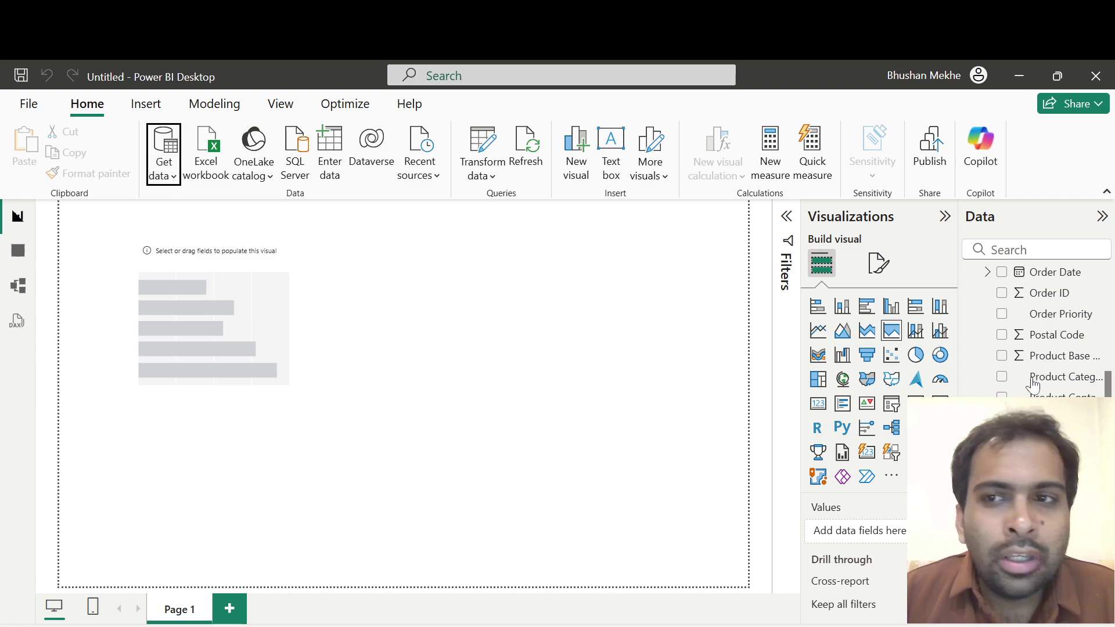
{"action": "left_click", "coordinate": [988, 273]}
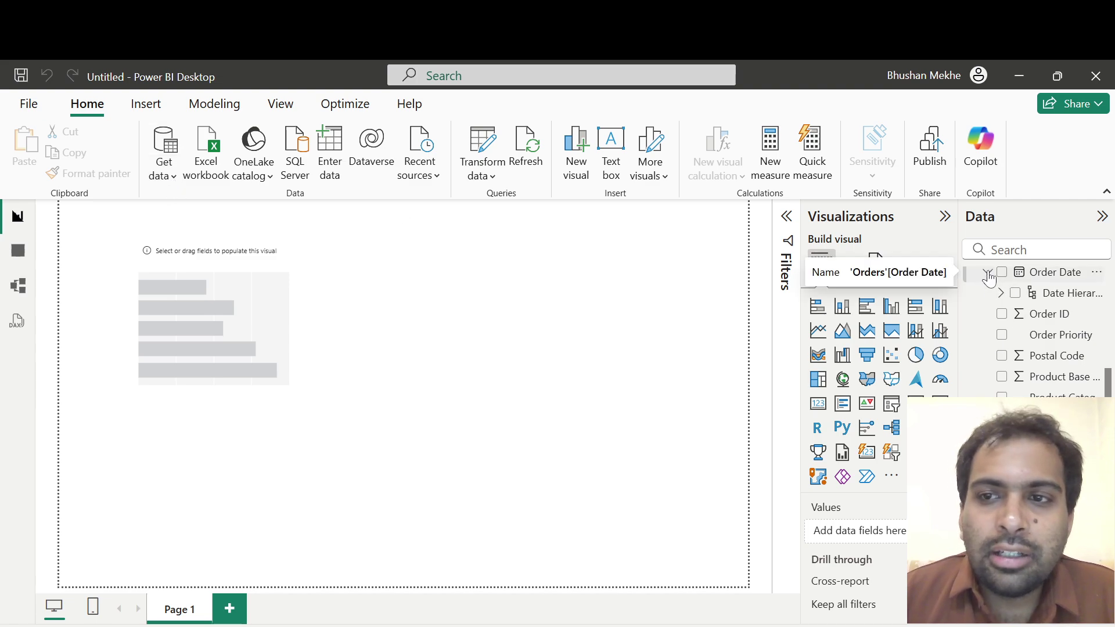
{"action": "scroll", "coordinate": [998, 320], "scroll_direction": "down", "scroll_amount": 2}
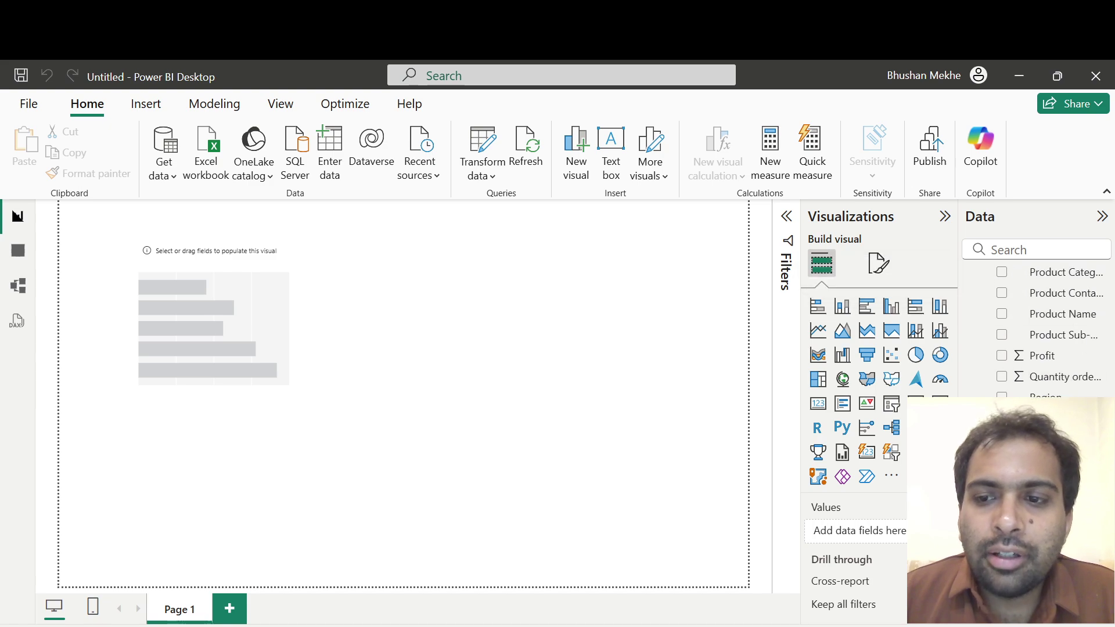
{"action": "scroll", "coordinate": [1033, 325], "scroll_direction": "up", "scroll_amount": 3}
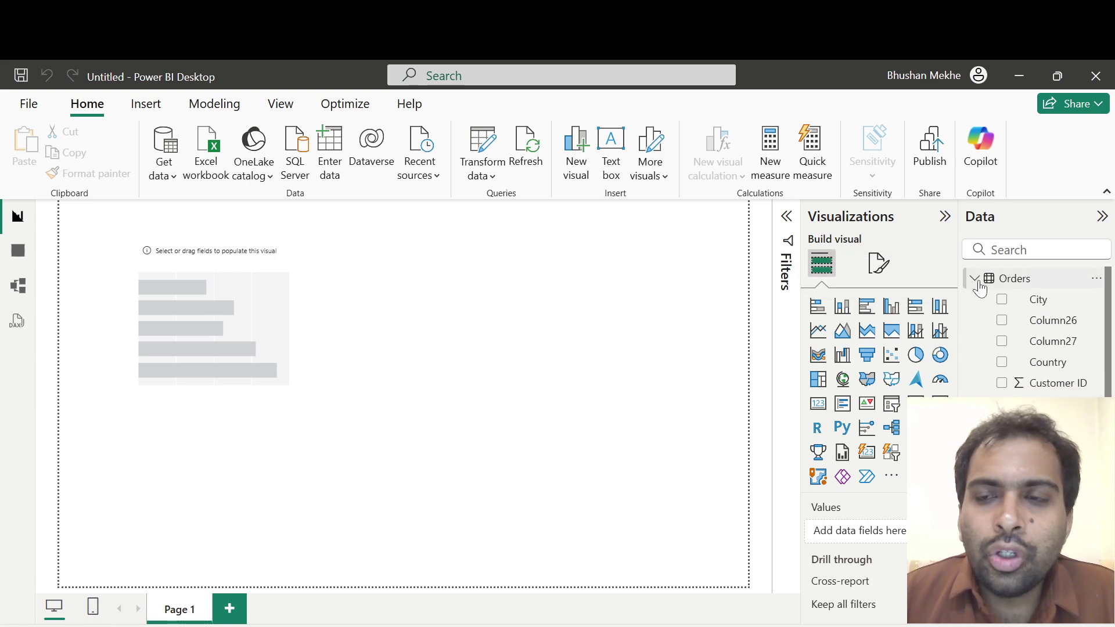
{"action": "left_click", "coordinate": [977, 279]}
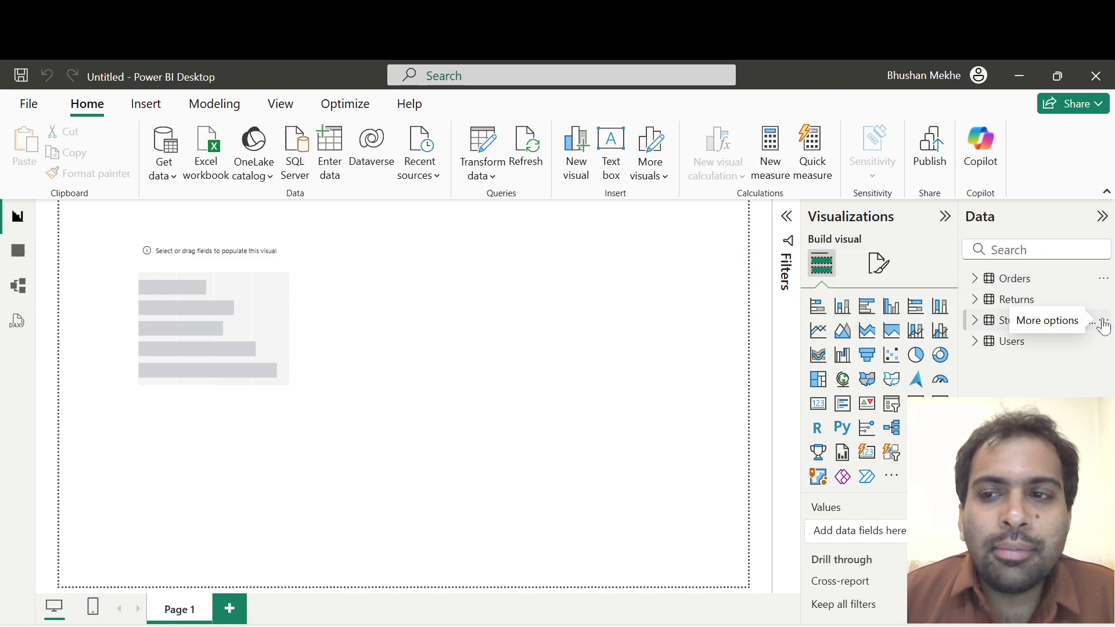
- Delete the Student_Class_Details table from the data model
{"action": "left_click", "coordinate": [1103, 321]}
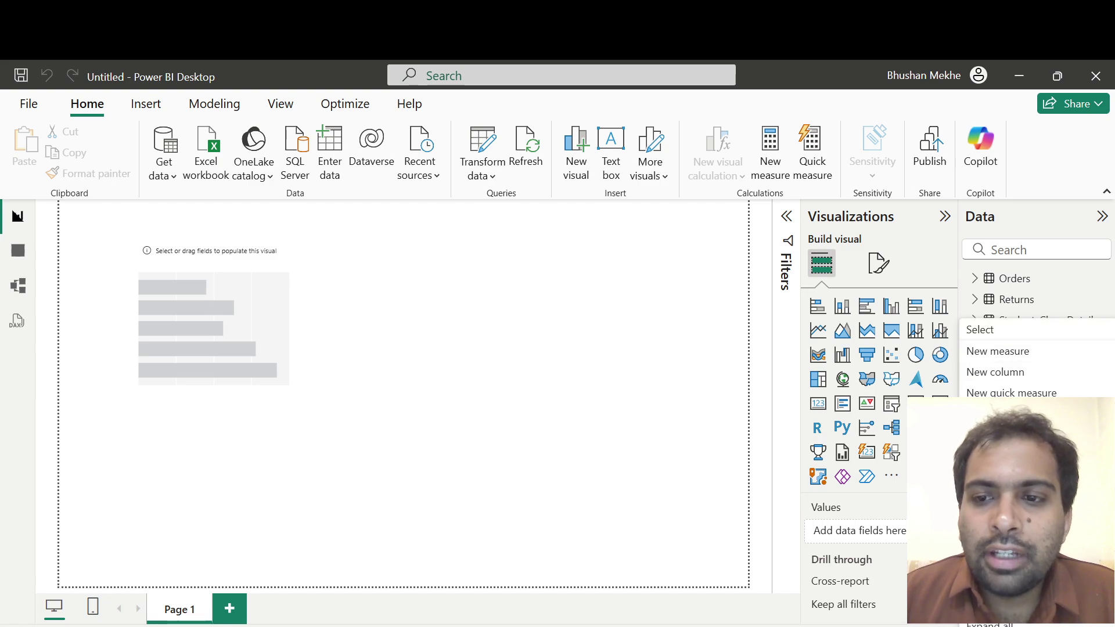
{"action": "key", "text": "Escape"}
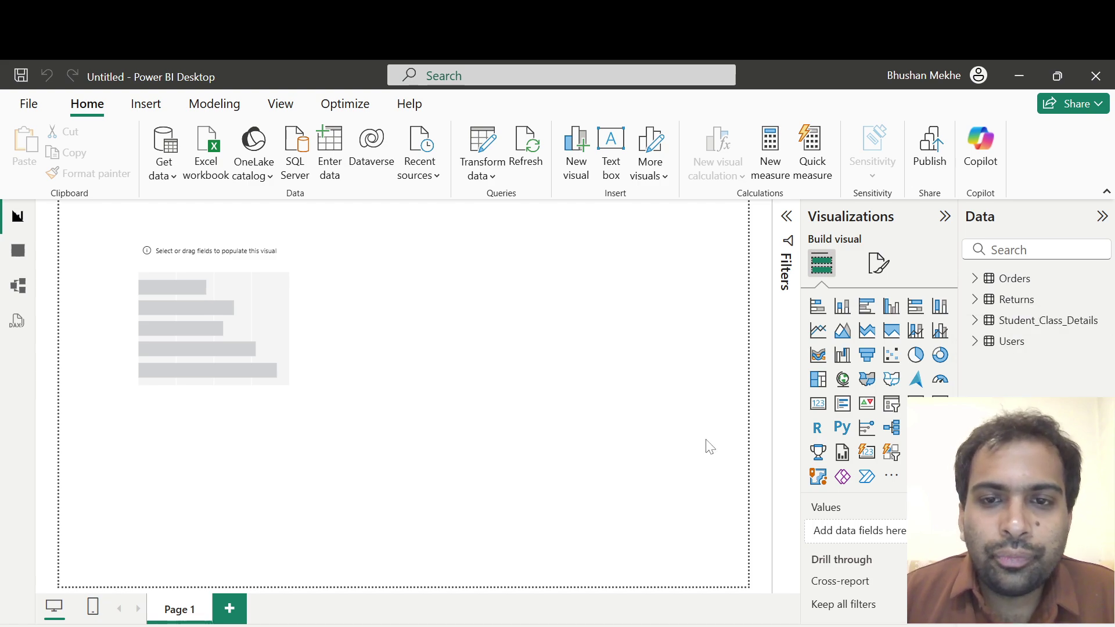
{"action": "left_click", "coordinate": [643, 398]}
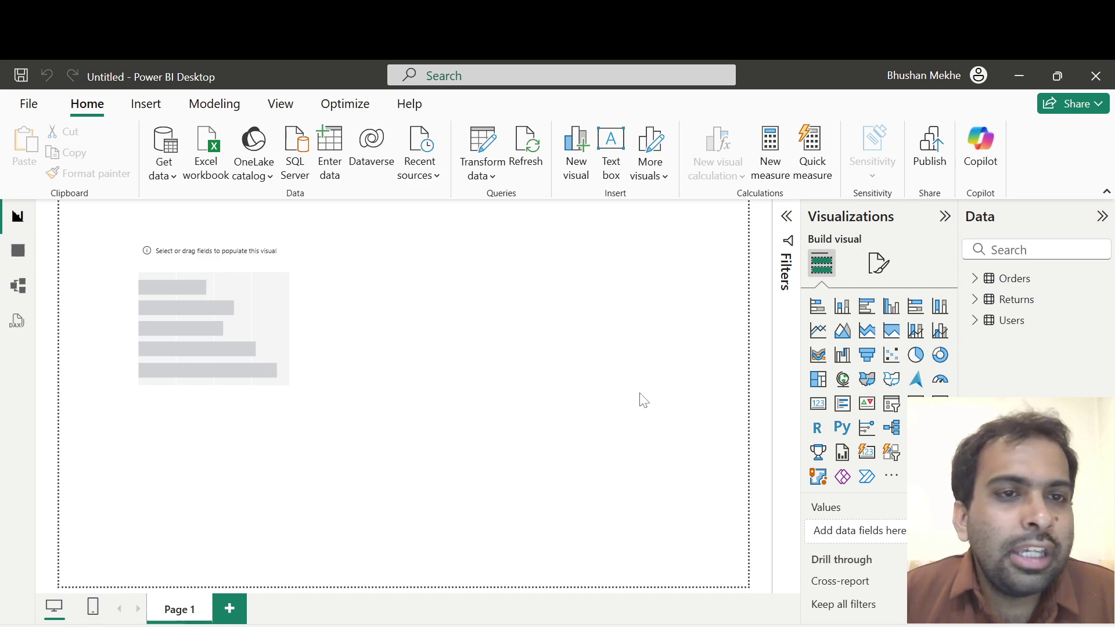
- Connect to a SQL Server database on server "localhost" in Import mode, leaving the database name blank
{"action": "left_click", "coordinate": [167, 174]}
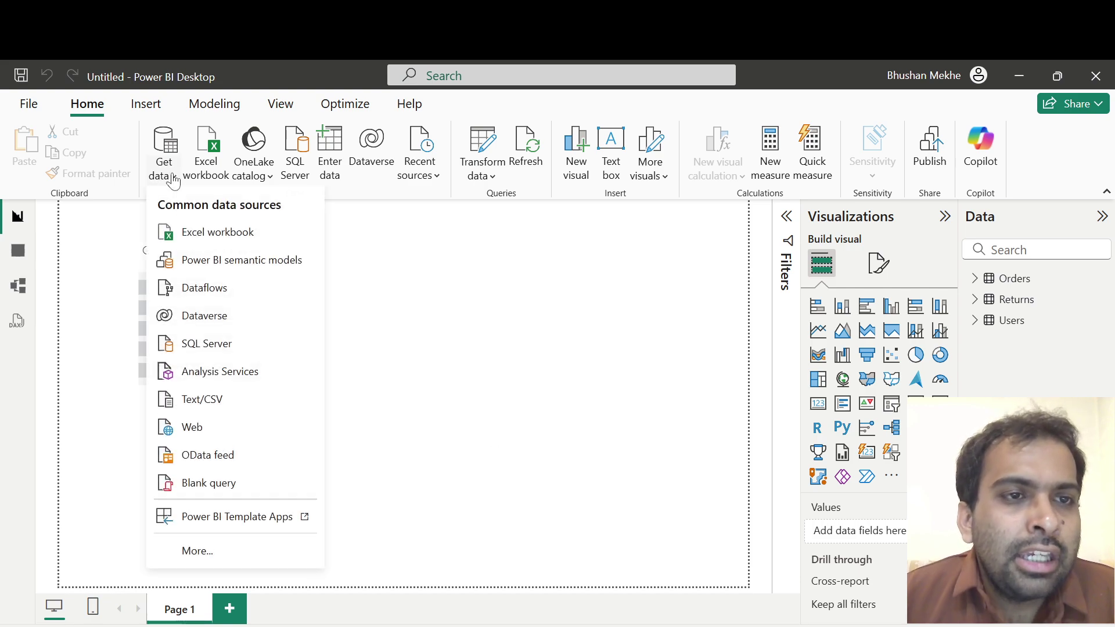
{"action": "left_click", "coordinate": [204, 344]}
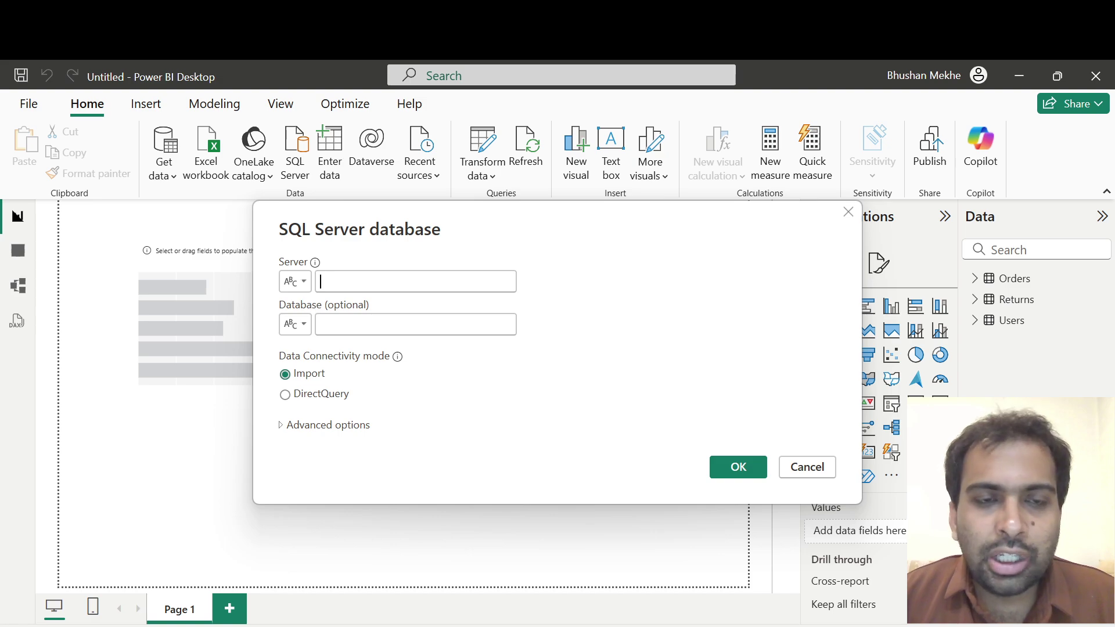
{"action": "type", "text": "lo"}
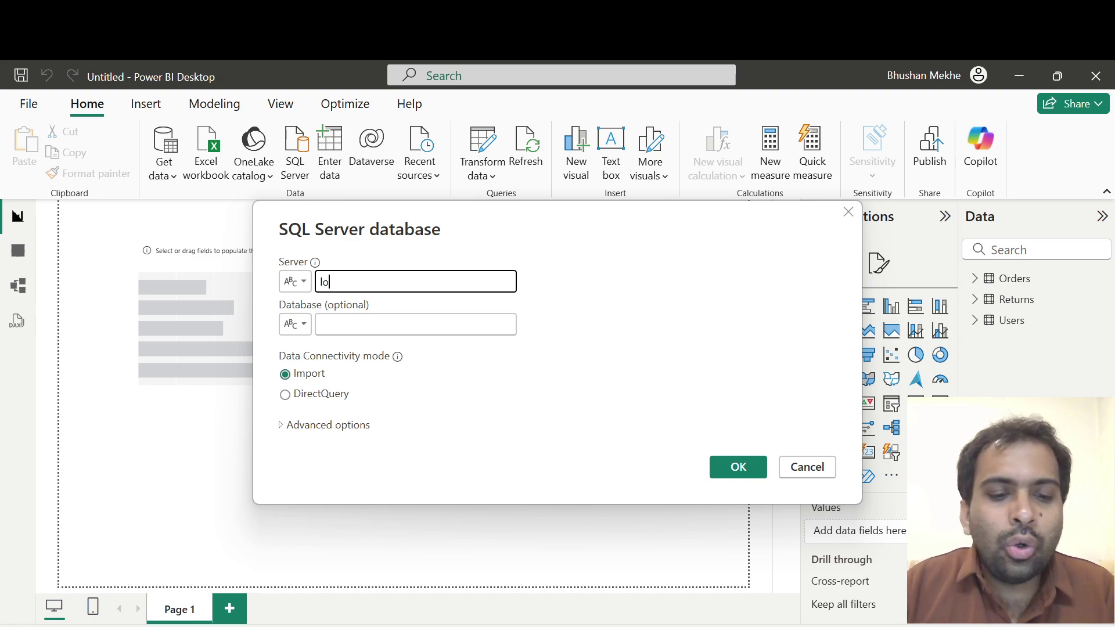
{"action": "type", "text": "calhost"}
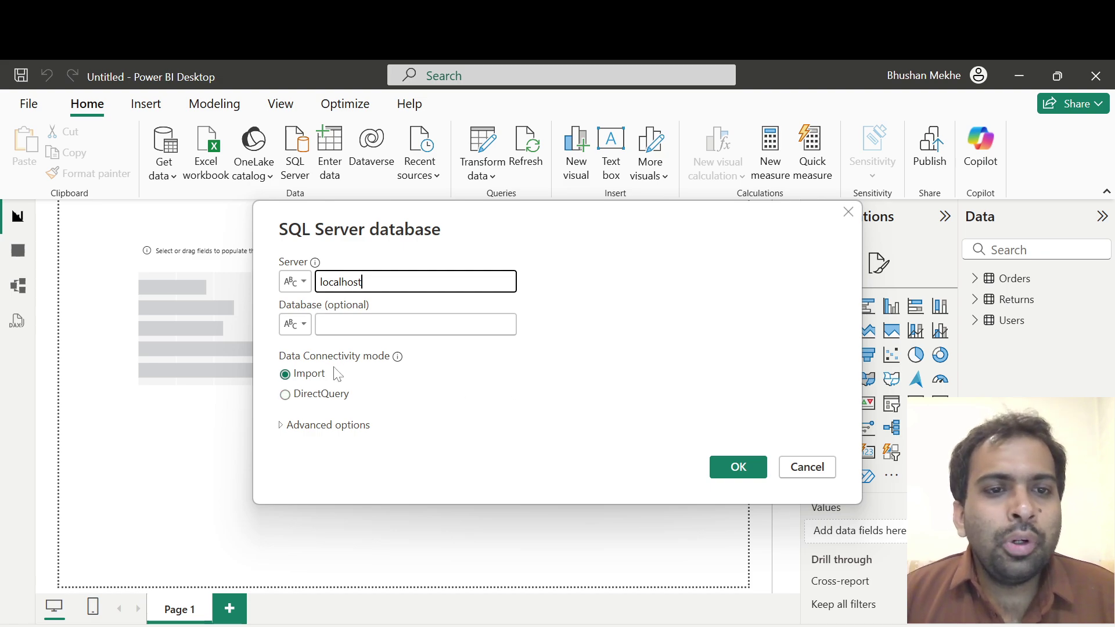
{"action": "left_click", "coordinate": [726, 469]}
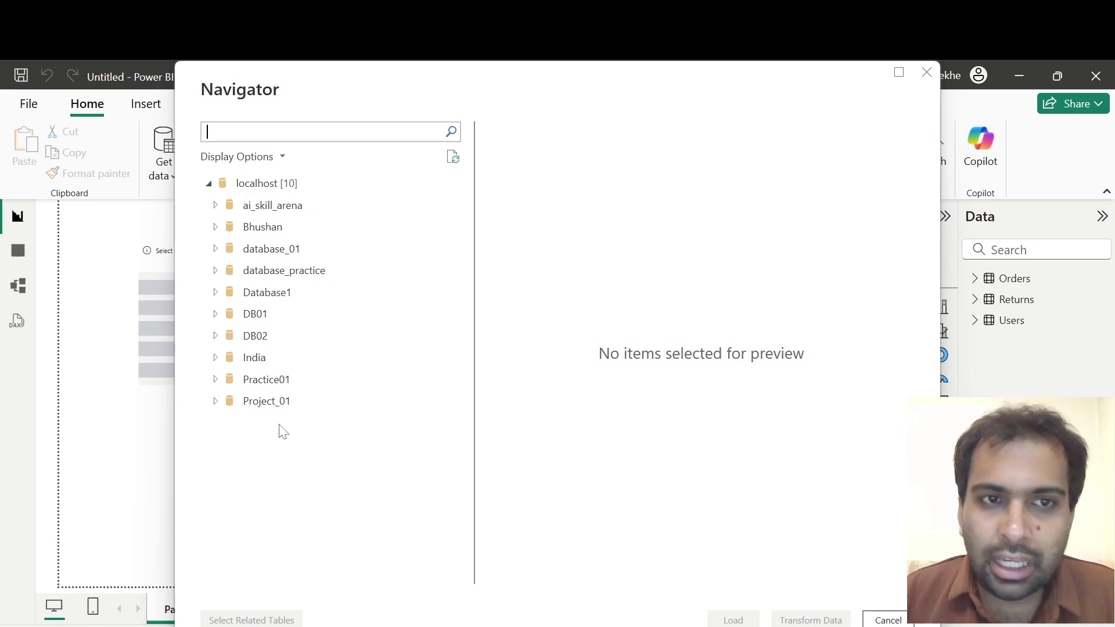
- Load the Student_Class_Details table from the second database listed under localhost
{"action": "left_click", "coordinate": [216, 231]}
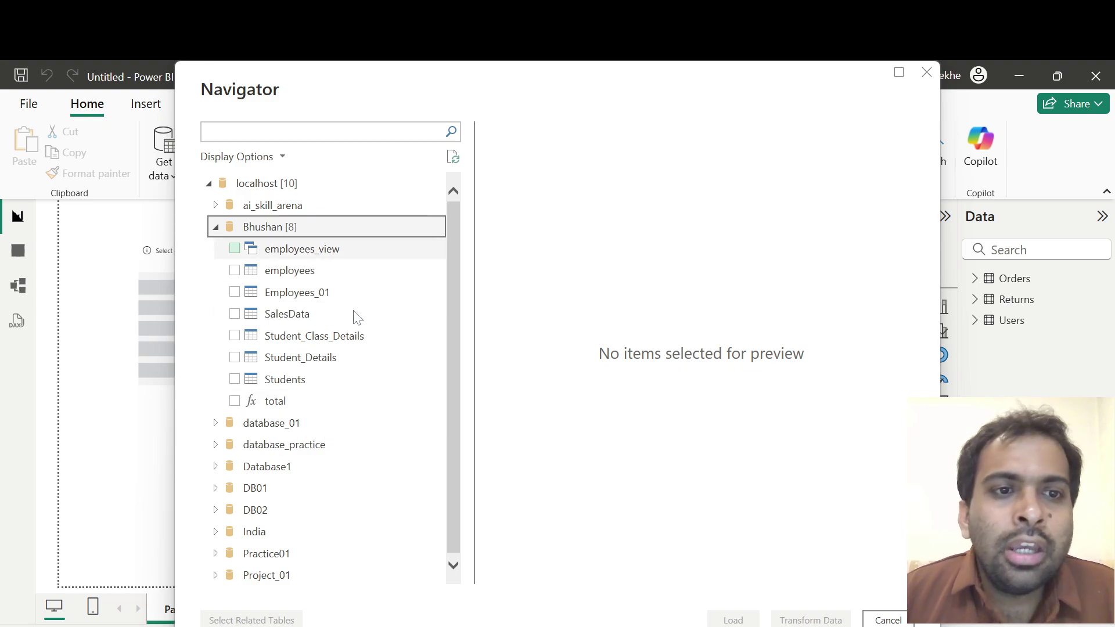
{"action": "left_click", "coordinate": [235, 336]}
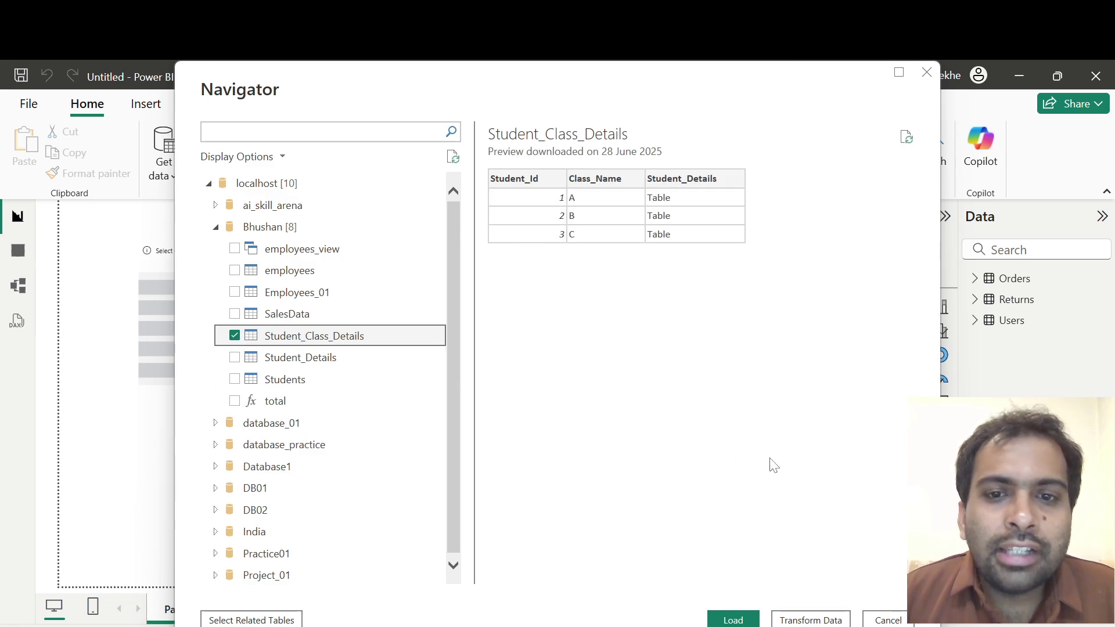
{"action": "left_click", "coordinate": [733, 620]}
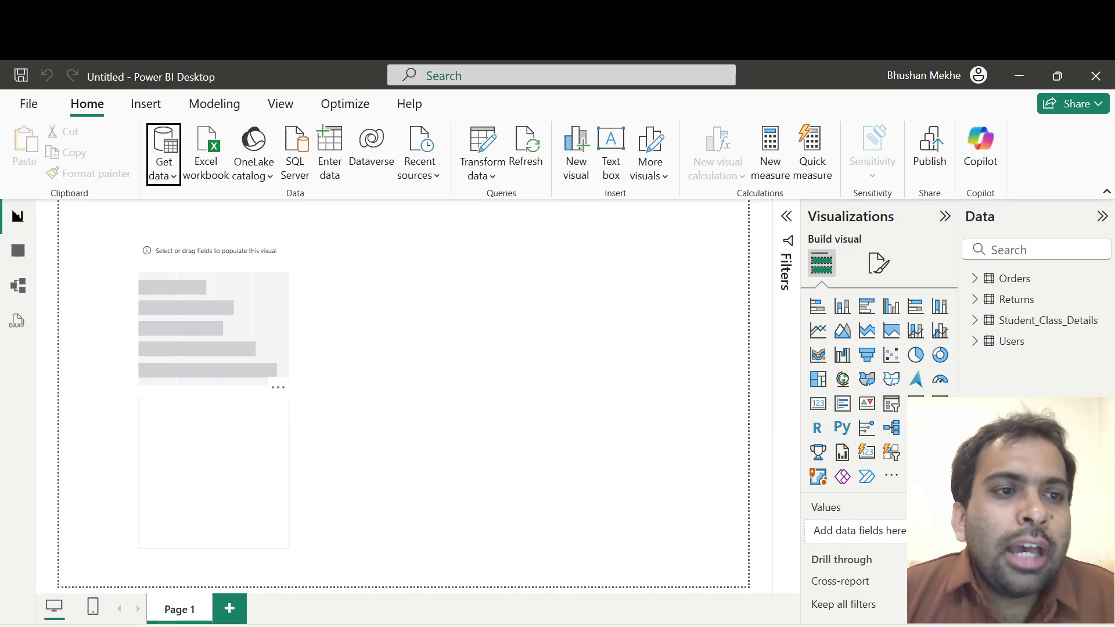
- Look through the loaded tables' data in Table view, ending on Student_Class_Details
{"action": "left_click", "coordinate": [18, 254]}
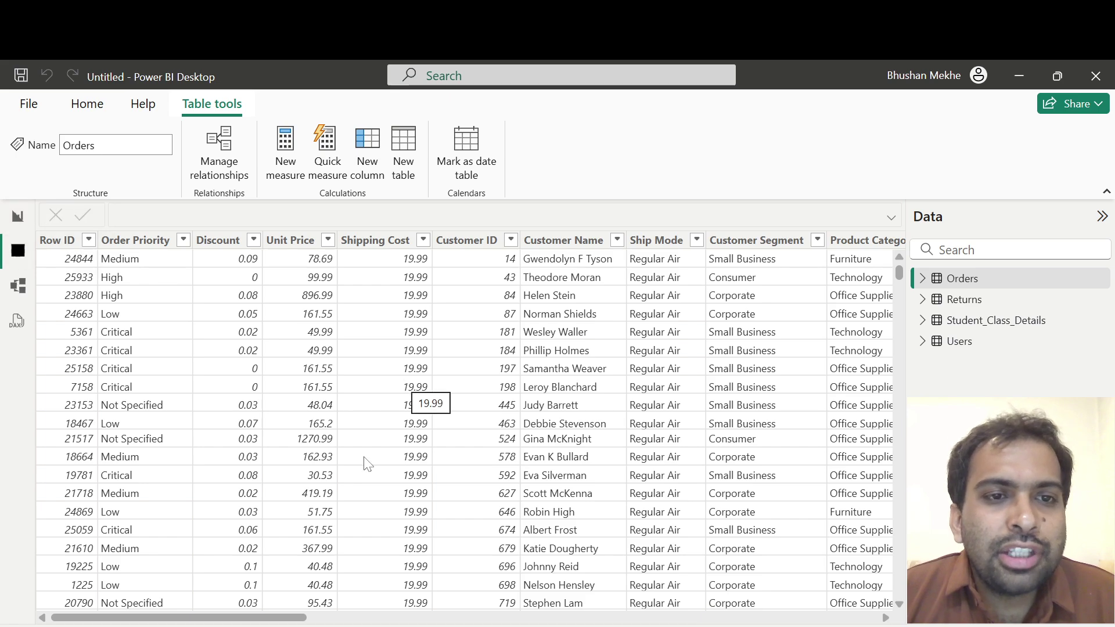
{"action": "left_click", "coordinate": [982, 322]}
{"action": "left_click", "coordinate": [961, 299]}
{"action": "left_click", "coordinate": [959, 279]}
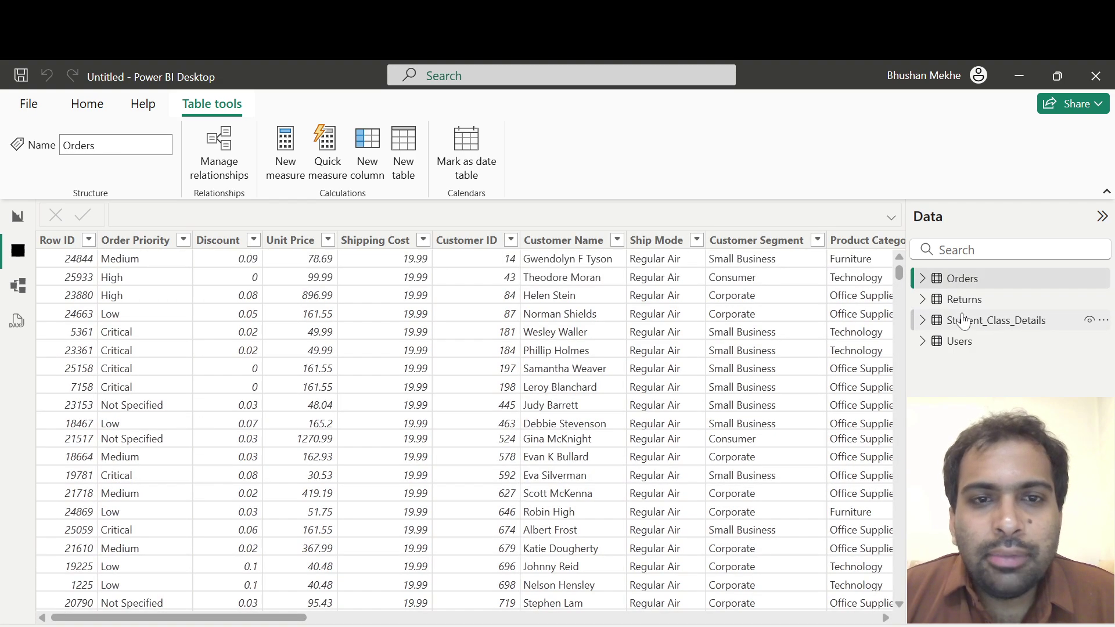
{"action": "left_click", "coordinate": [964, 320]}
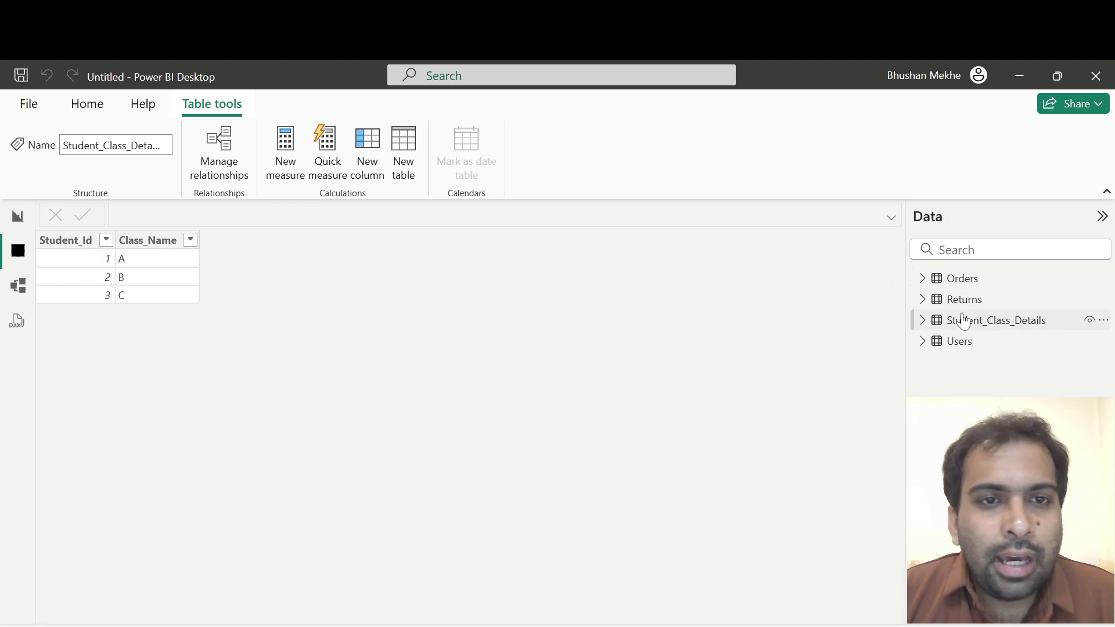
- Connect to a SQL Server database on server "localhost" in DirectQuery mode, leaving the database name blank
{"action": "left_click", "coordinate": [91, 107]}
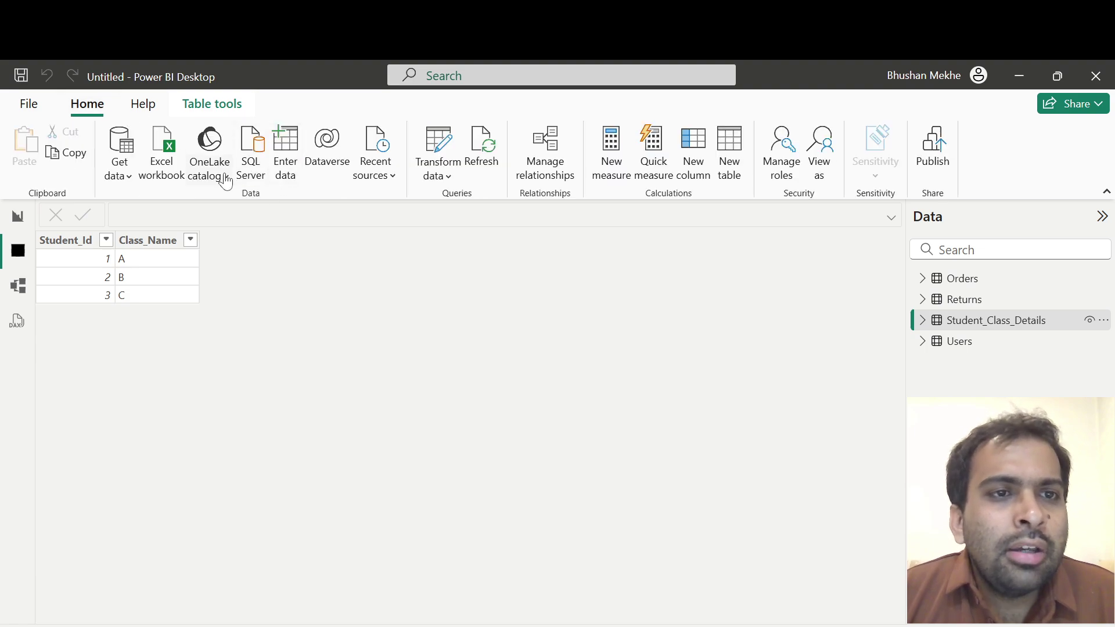
{"action": "left_click", "coordinate": [127, 176]}
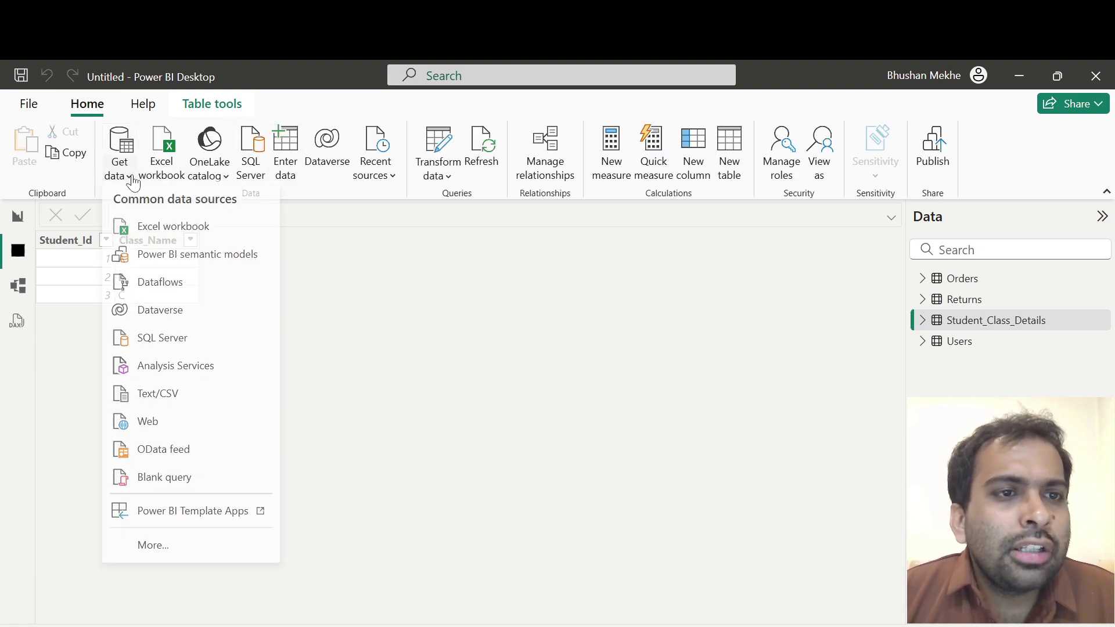
{"action": "left_click", "coordinate": [153, 344]}
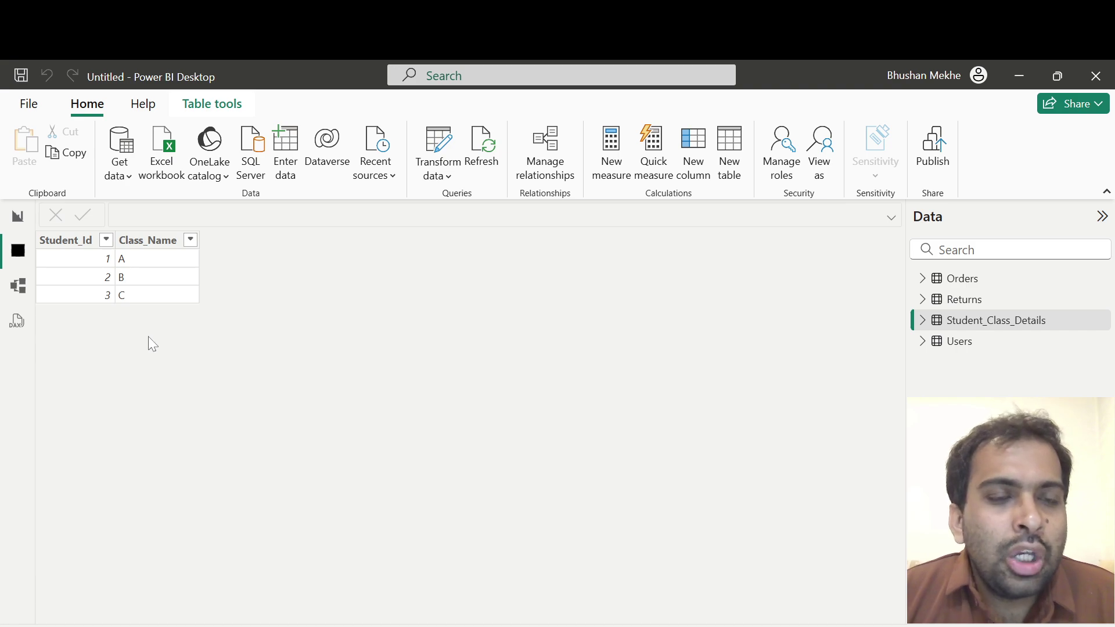
{"action": "type", "text": "localhost"}
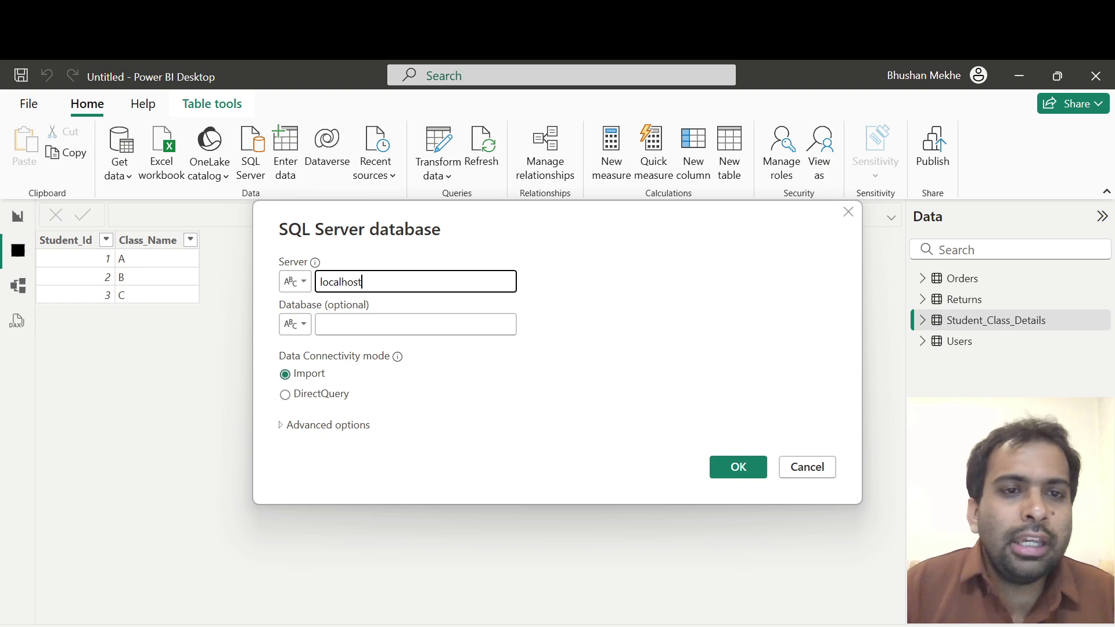
{"action": "left_click", "coordinate": [321, 394]}
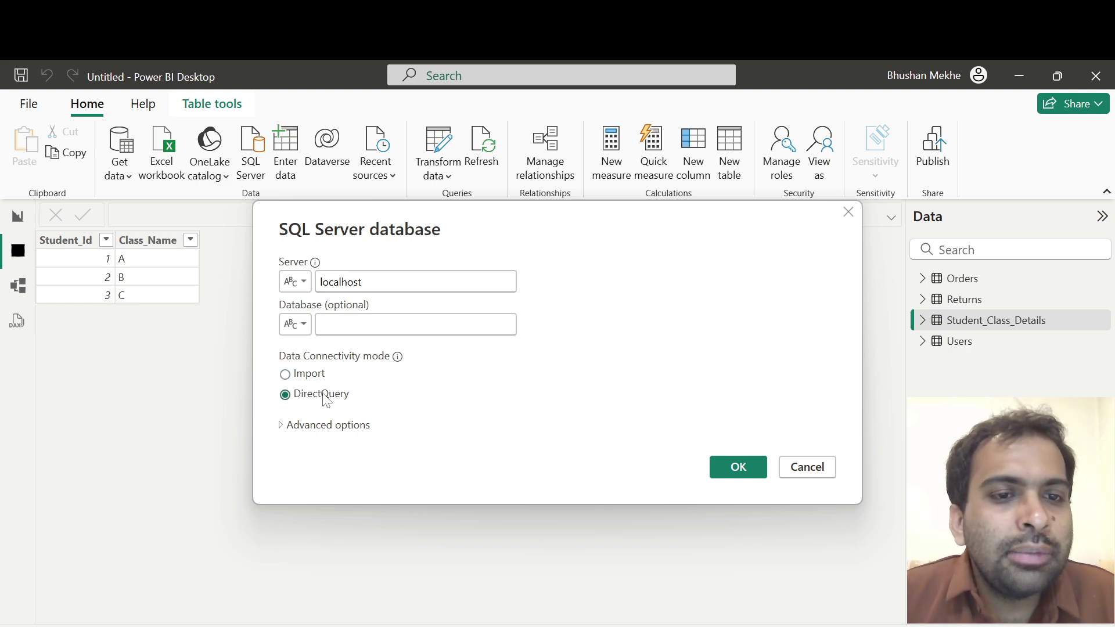
{"action": "left_click", "coordinate": [736, 468]}
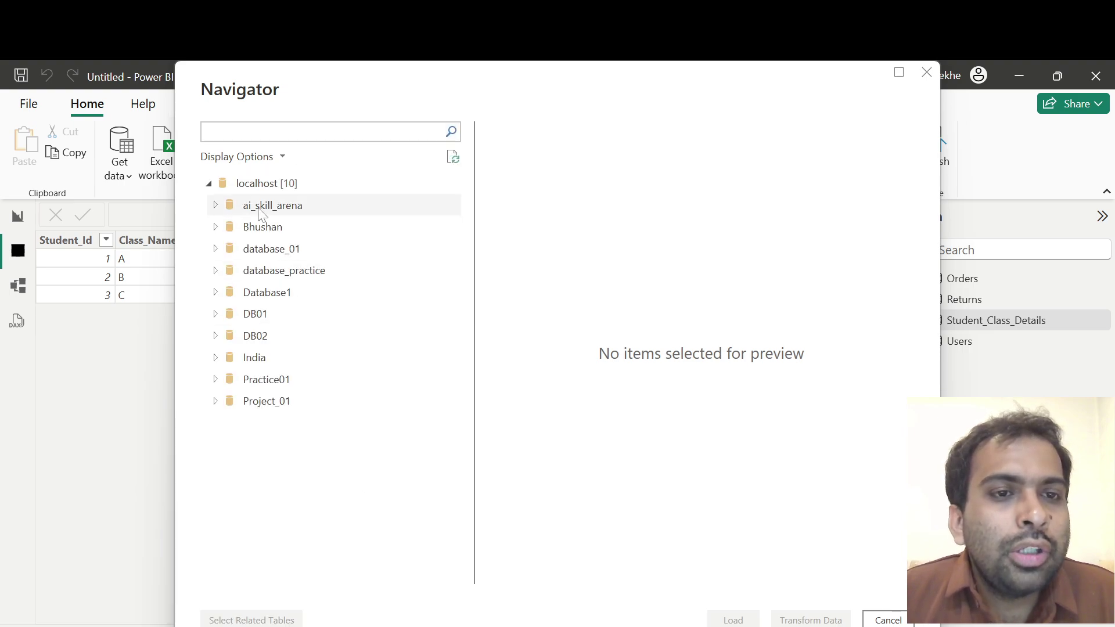
- Load the Student_Class_Details table from the second database under localhost over the DirectQuery connection
{"action": "left_click", "coordinate": [217, 227]}
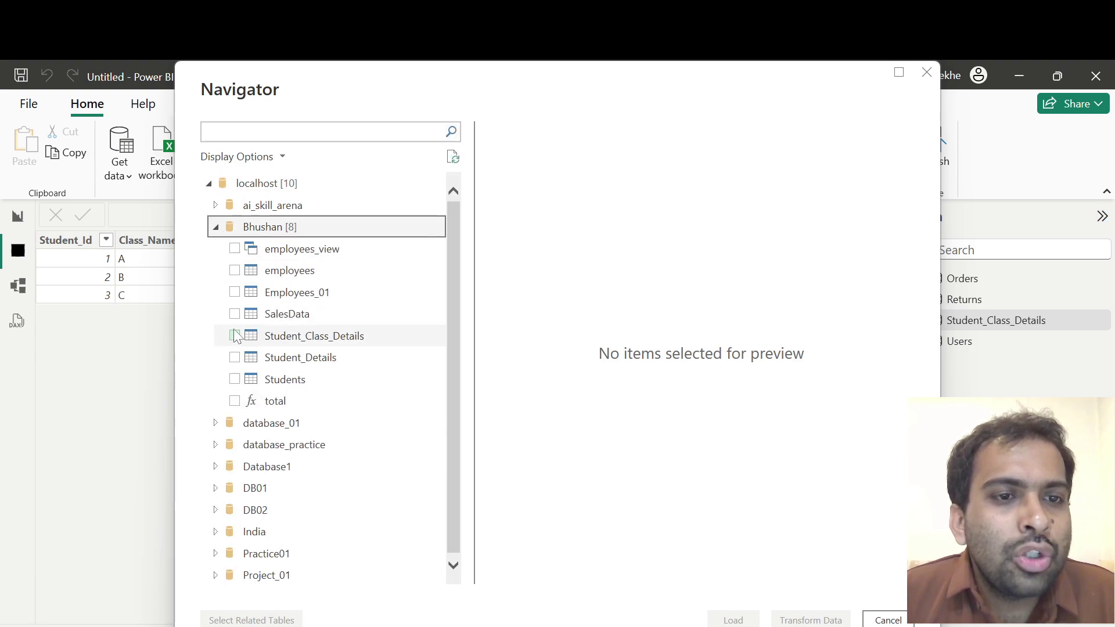
{"action": "left_click", "coordinate": [235, 336]}
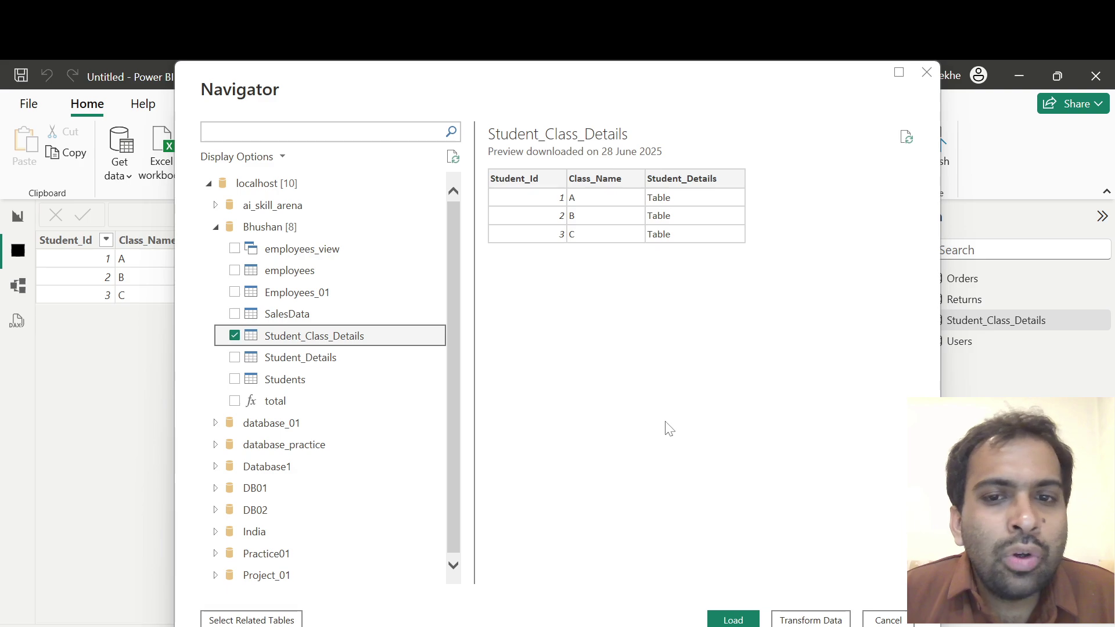
{"action": "left_click", "coordinate": [728, 618]}
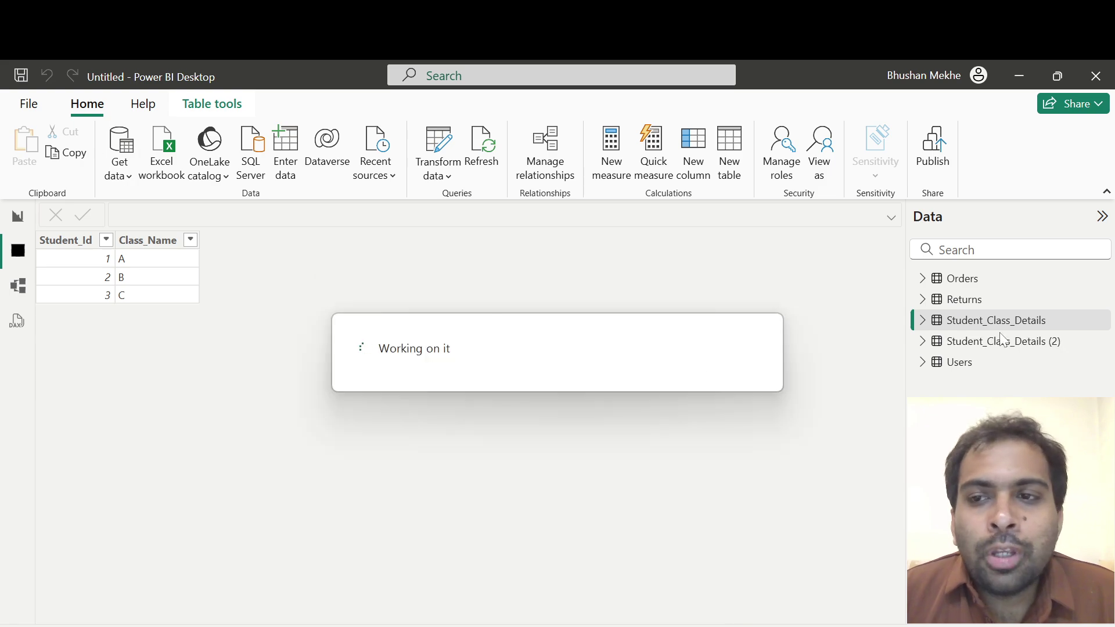
- Look through the Returns, Student_Class_Details and Users tables in Table view, ending on Student_Class_Details (2)
{"action": "left_click", "coordinate": [18, 216]}
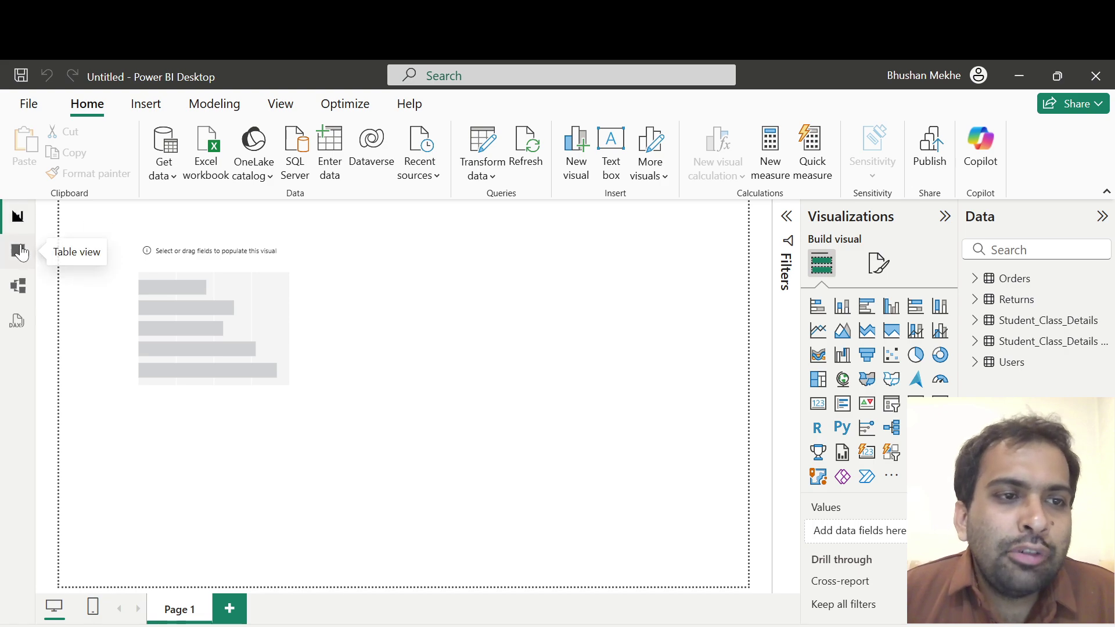
{"action": "left_click", "coordinate": [18, 249]}
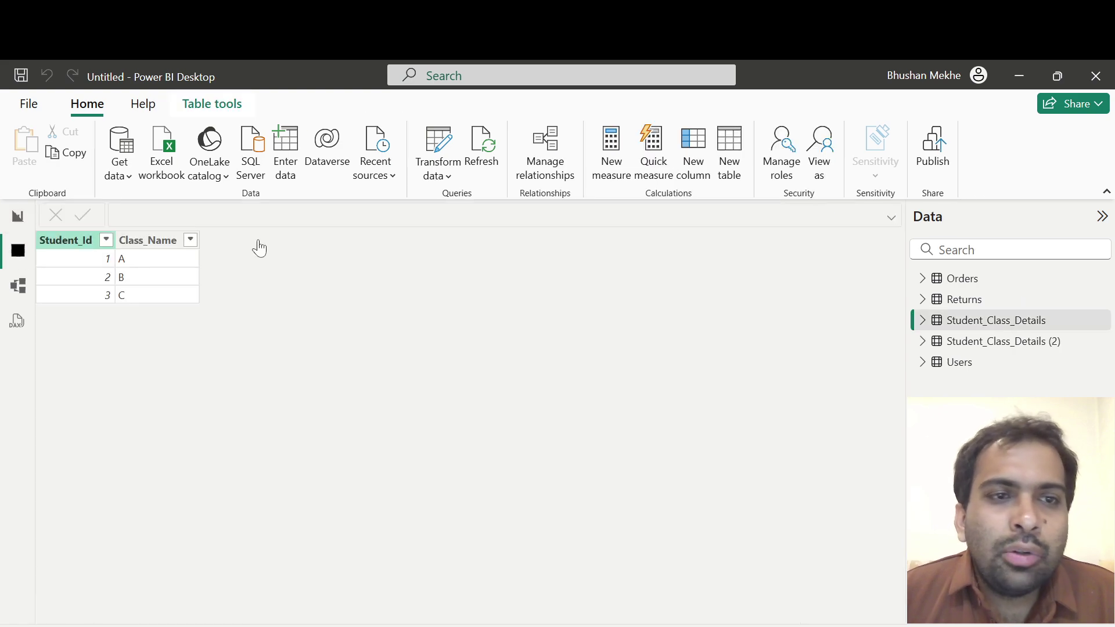
{"action": "left_click", "coordinate": [977, 286]}
{"action": "left_click", "coordinate": [957, 301]}
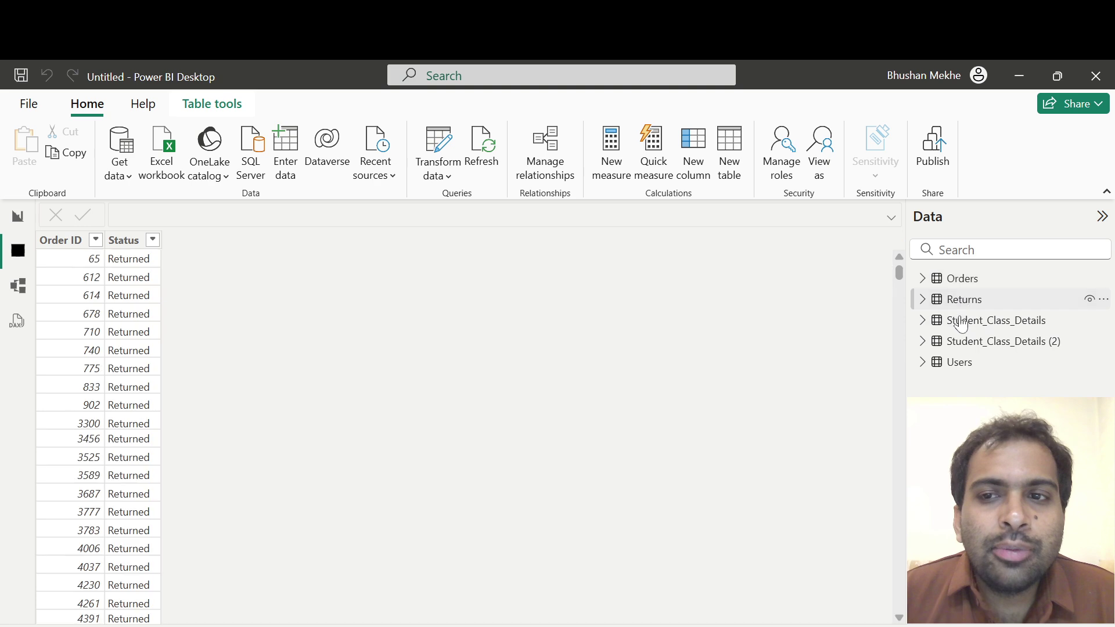
{"action": "left_click", "coordinate": [962, 329]}
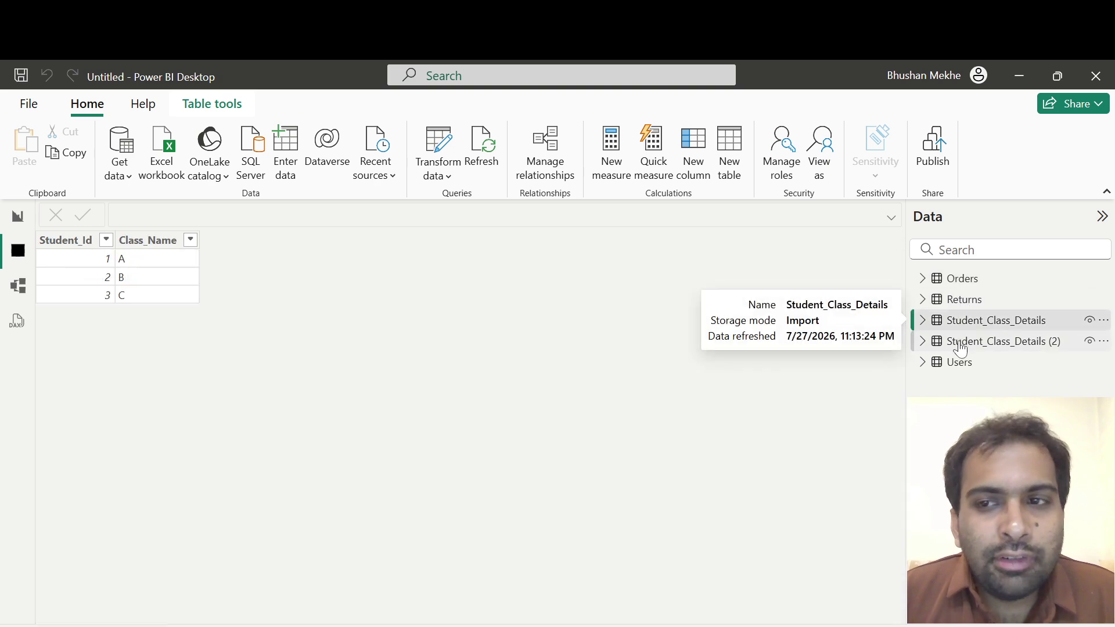
{"action": "left_click", "coordinate": [958, 360]}
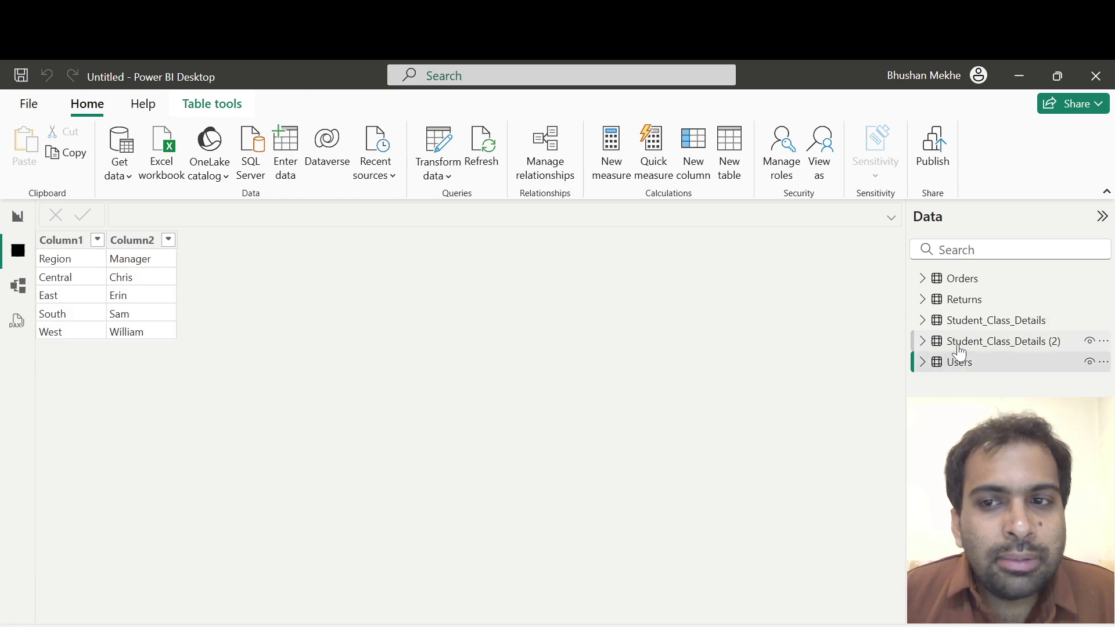
{"action": "left_click", "coordinate": [961, 348]}
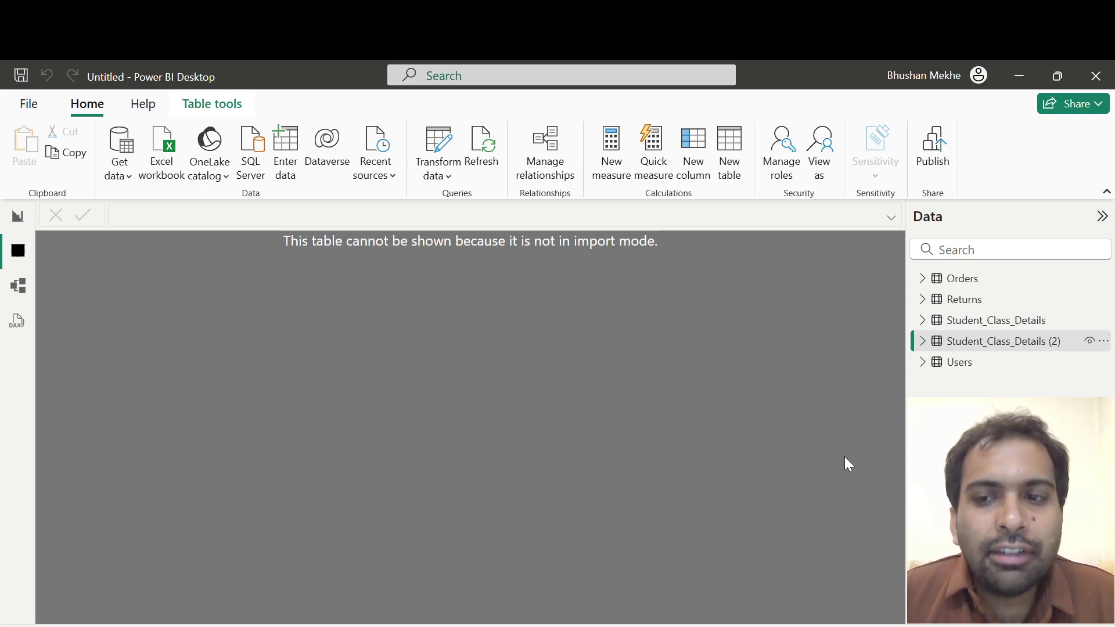
- Switch to the session notes in Google Sheets, add a new sheet, and enter the headings "Import Mode" in C2 and "Direct Query" in D2
{"action": "left_click", "coordinate": [547, 625]}
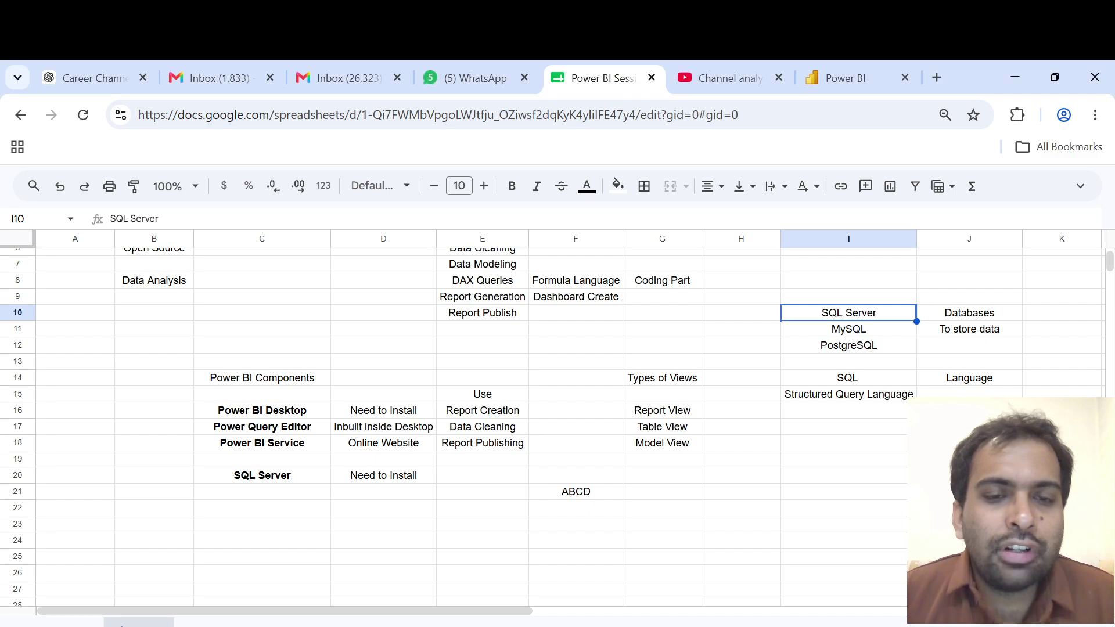
{"action": "left_click", "coordinate": [47, 625]}
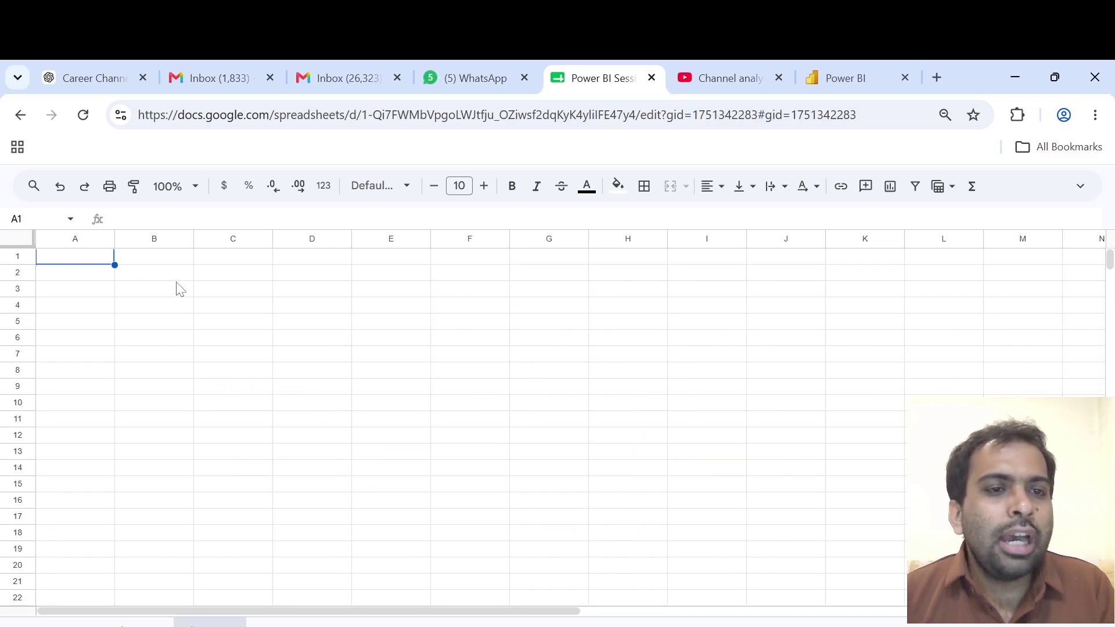
{"action": "left_click", "coordinate": [216, 278]}
{"action": "type", "text": "Import"}
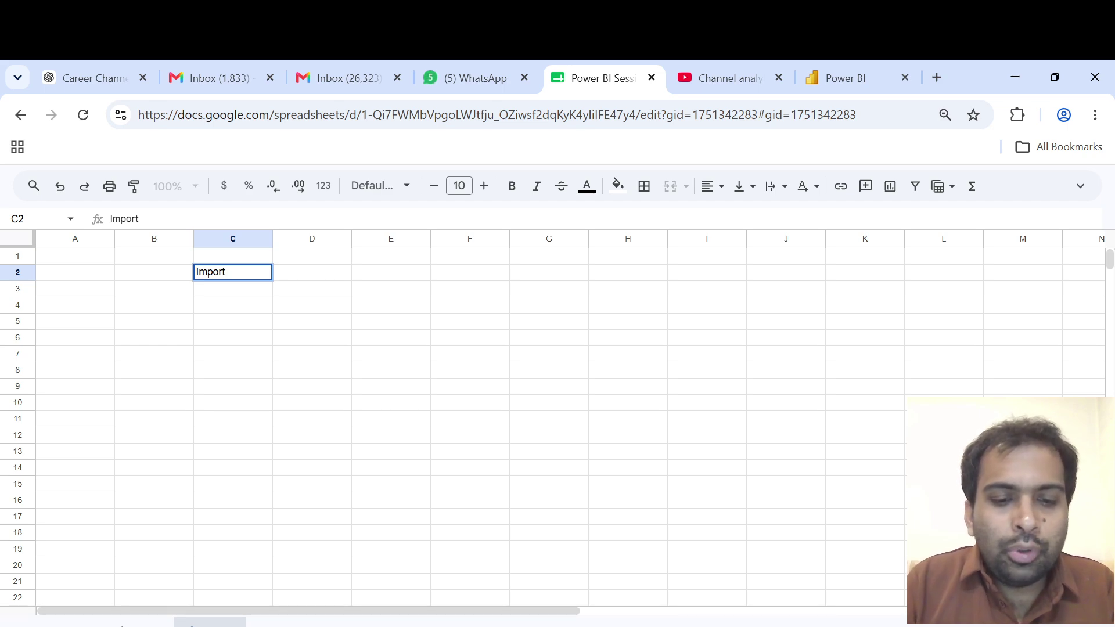
{"action": "type", "text": " ode"}
{"action": "key", "text": "BackSpace"}
{"action": "key", "text": "BackSpace"}
{"action": "type", "text": "Mode"}
{"action": "key", "text": "Tab"}
{"action": "type", "text": "Direct Query"}
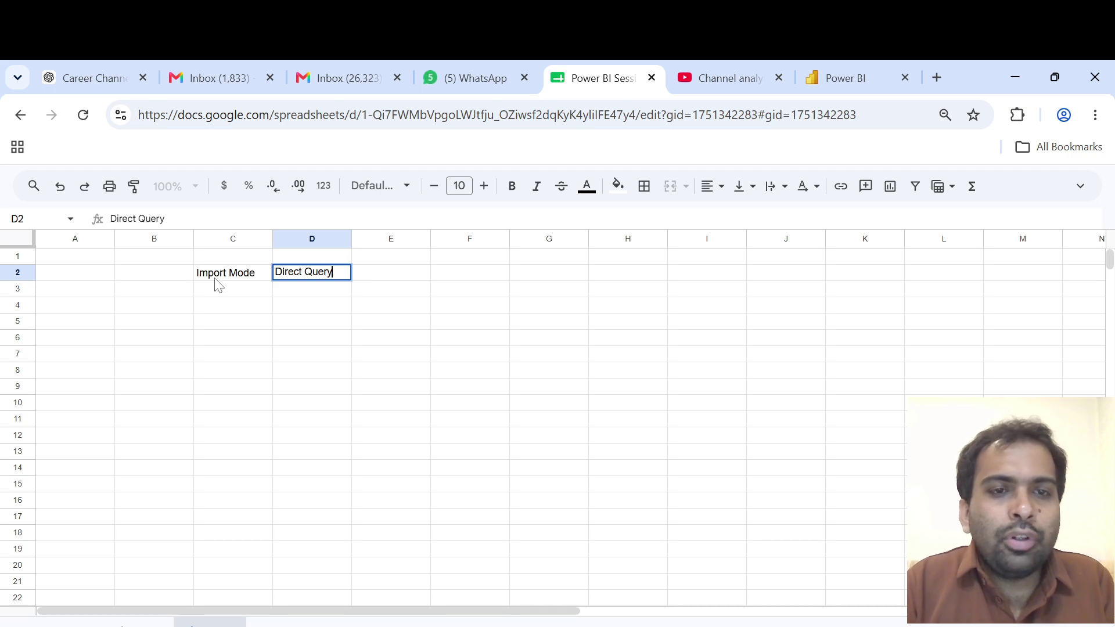
{"action": "key", "text": "Return"}
{"action": "key", "text": "Left"}
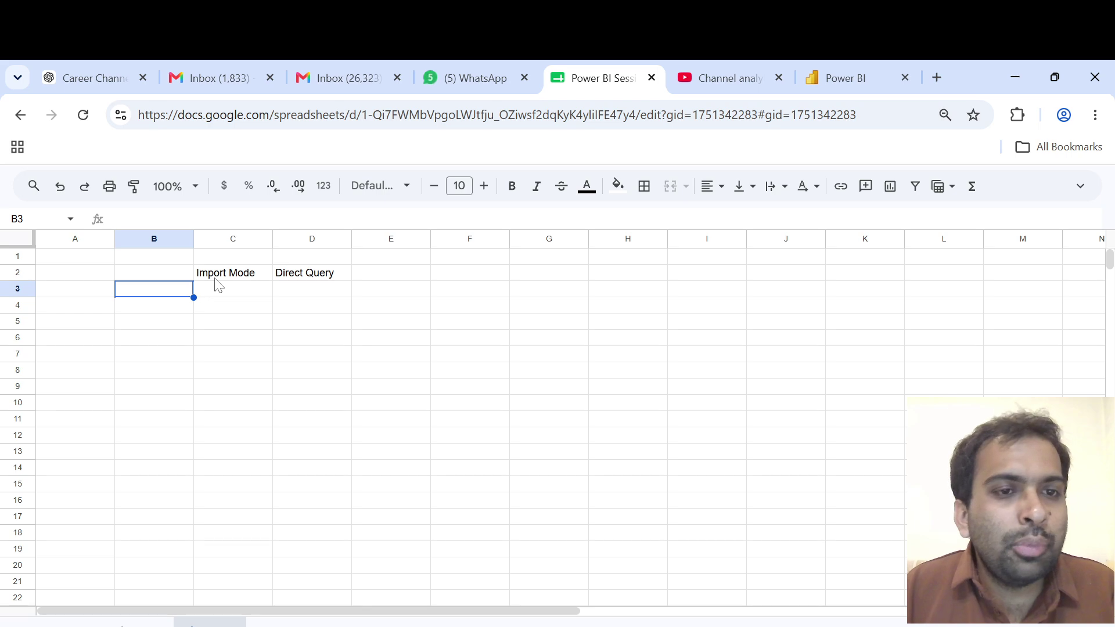
- Enter "it is used to import data from database to power bi" in C3 and fit column C's width to the text
{"action": "left_click", "coordinate": [217, 284]}
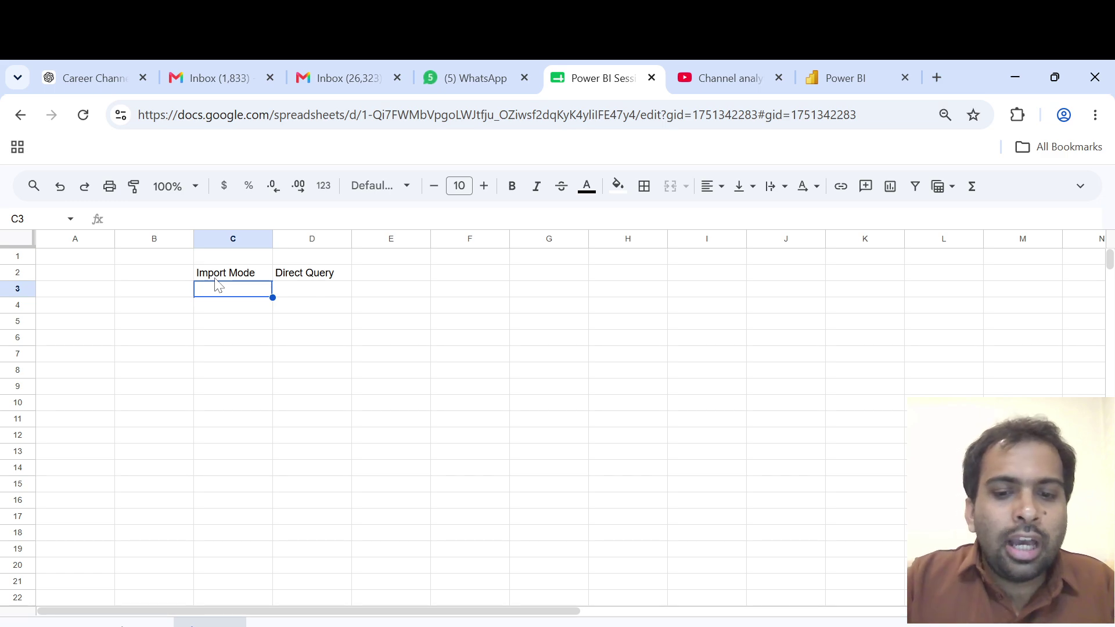
{"action": "type", "text": "it is used"}
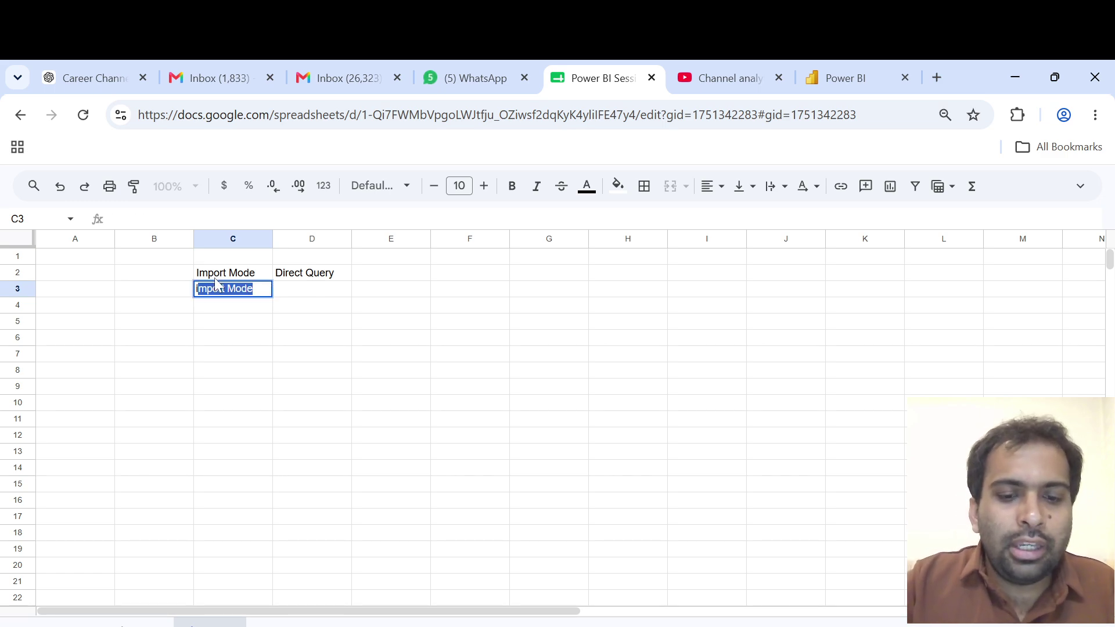
{"action": "type", "text": " to impot"}
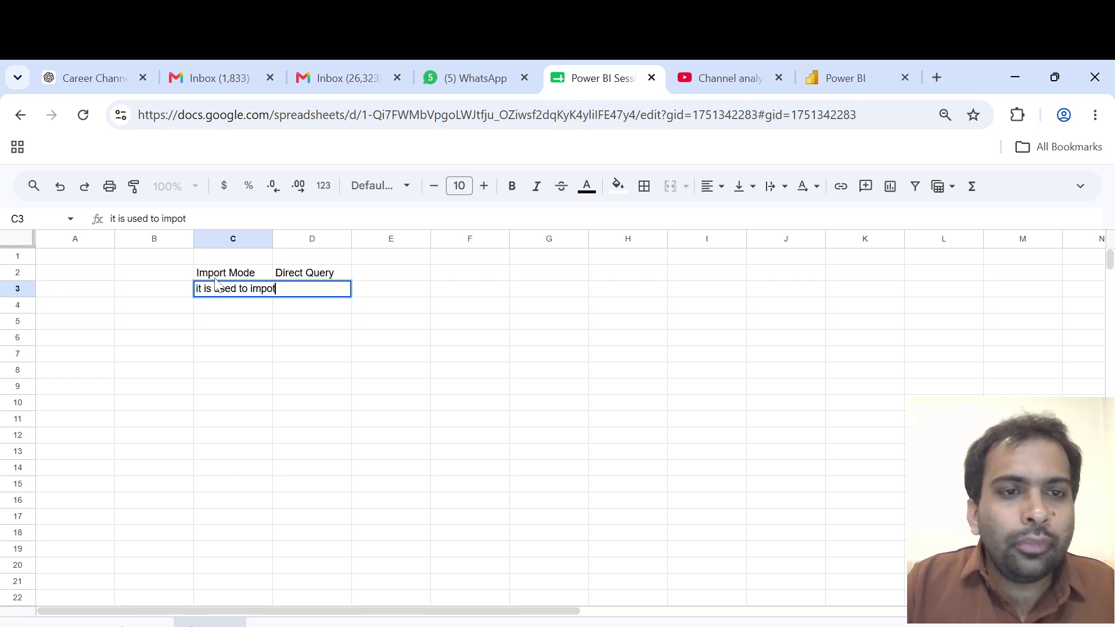
{"action": "key", "text": "BackSpace"}
{"action": "type", "text": "rt"}
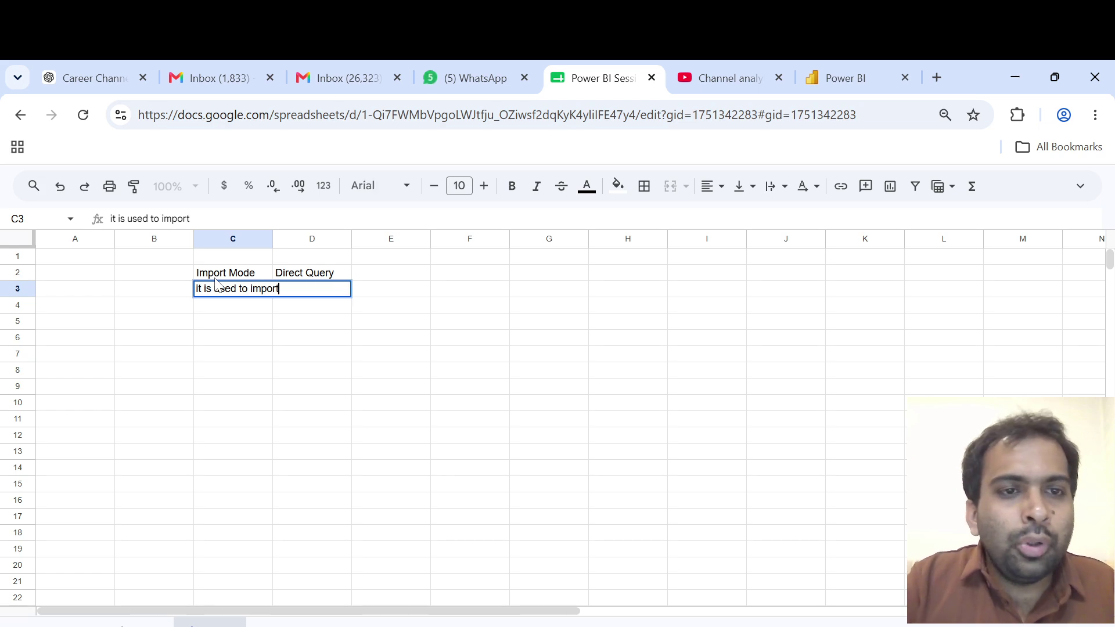
{"action": "type", "text": " data from"}
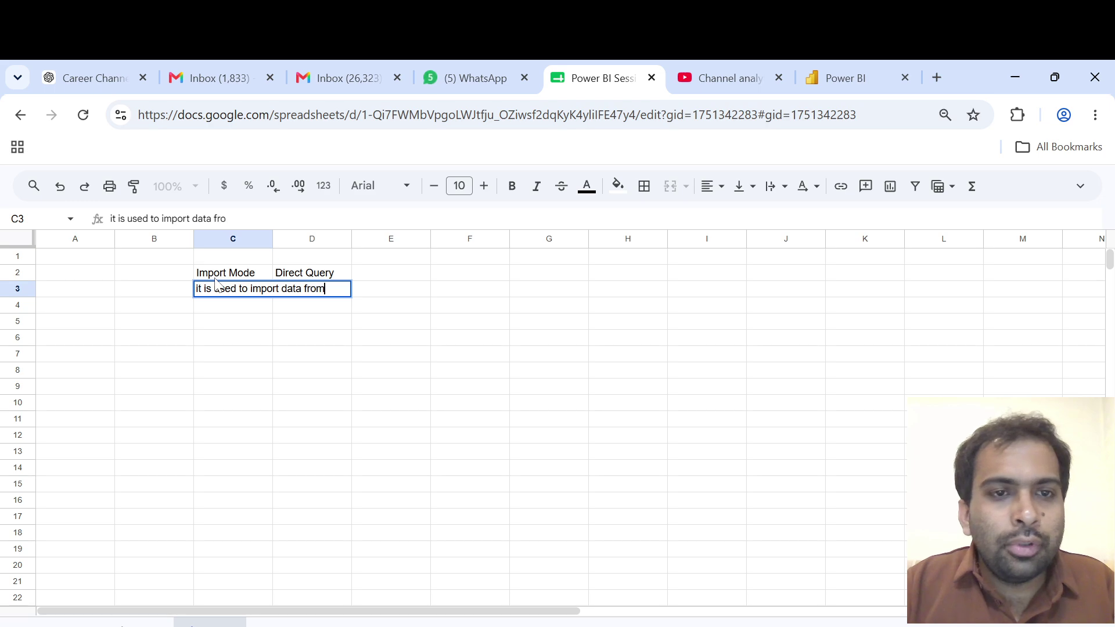
{"action": "type", "text": " database "}
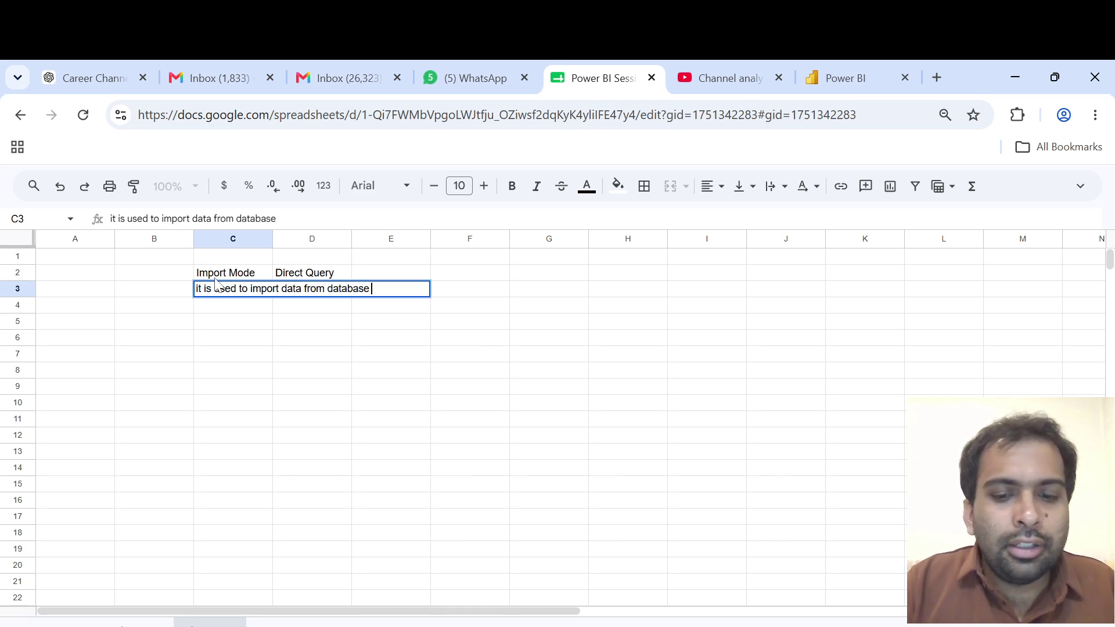
{"action": "type", "text": "to power bi"}
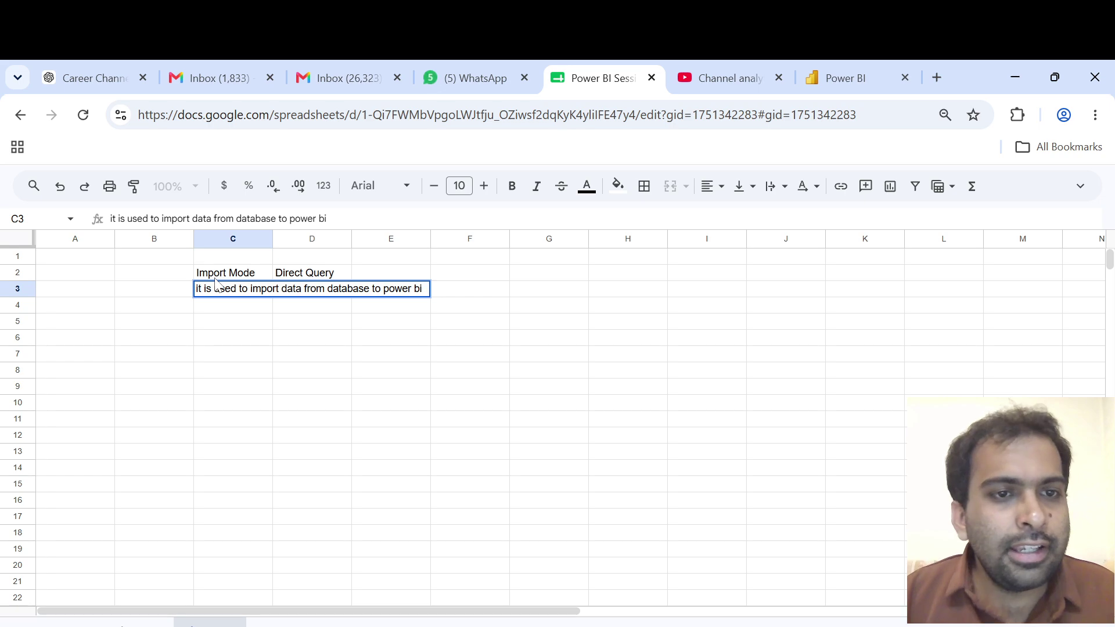
{"action": "left_click", "coordinate": [231, 306]}
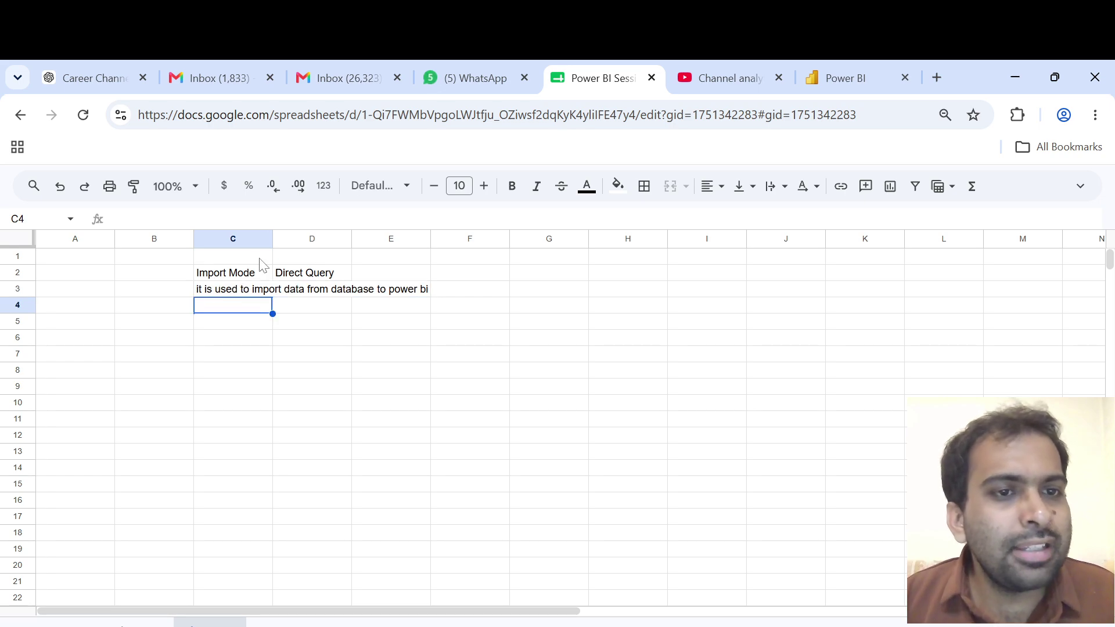
{"action": "double_click", "coordinate": [272, 238]}
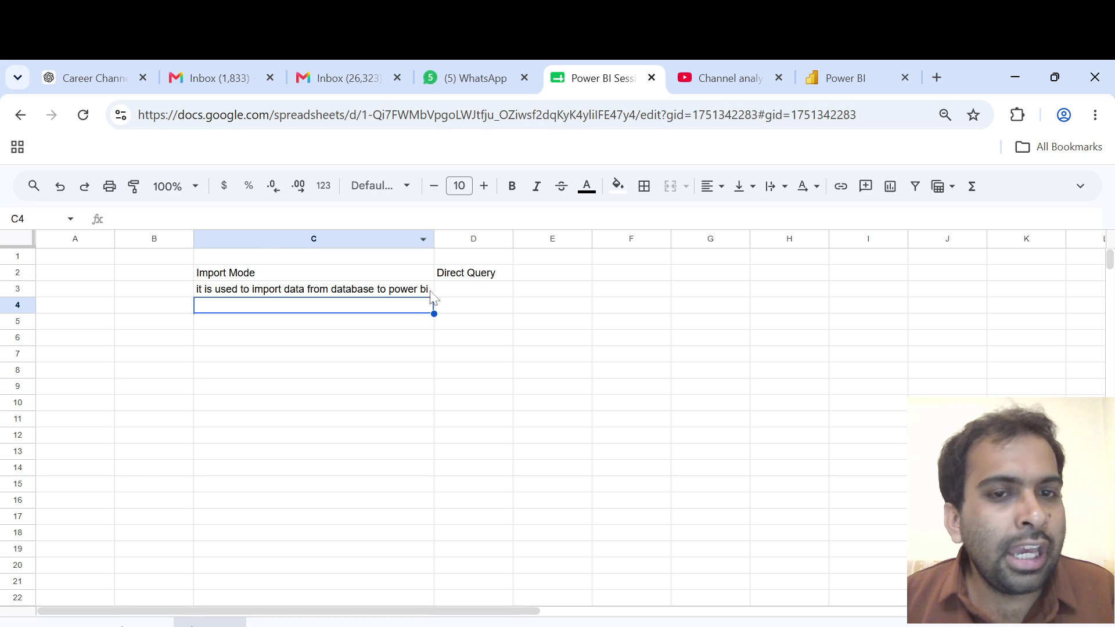
- Enter "It is the online server connection between power bi & sql server" in D3 and fit column D's width to the text
{"action": "left_click", "coordinate": [450, 293]}
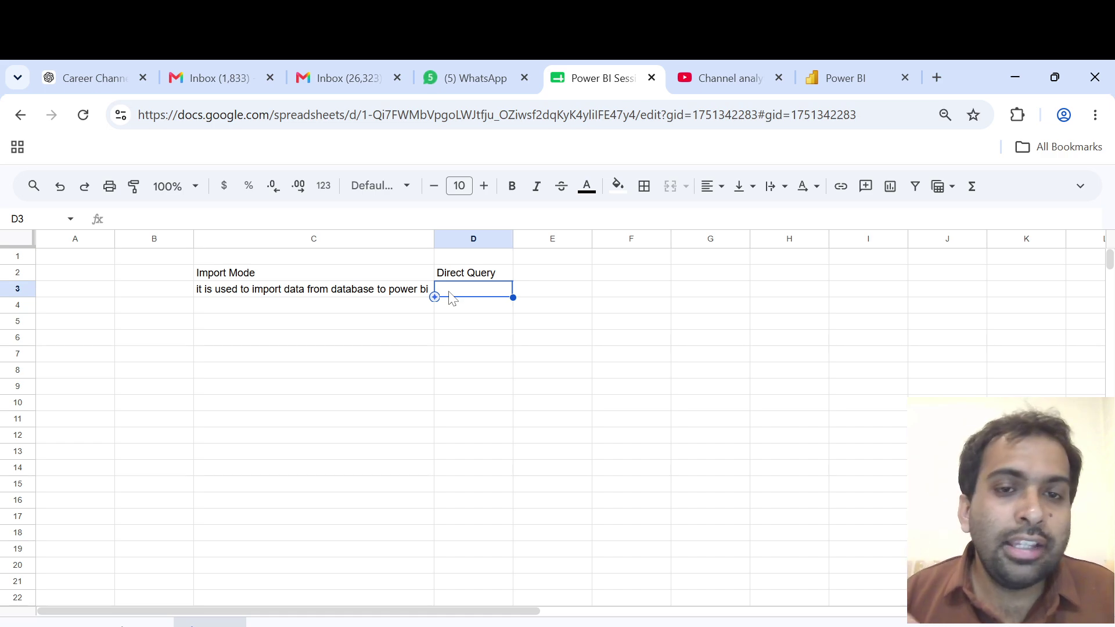
{"action": "double_click", "coordinate": [452, 293]}
{"action": "type", "text": "It"}
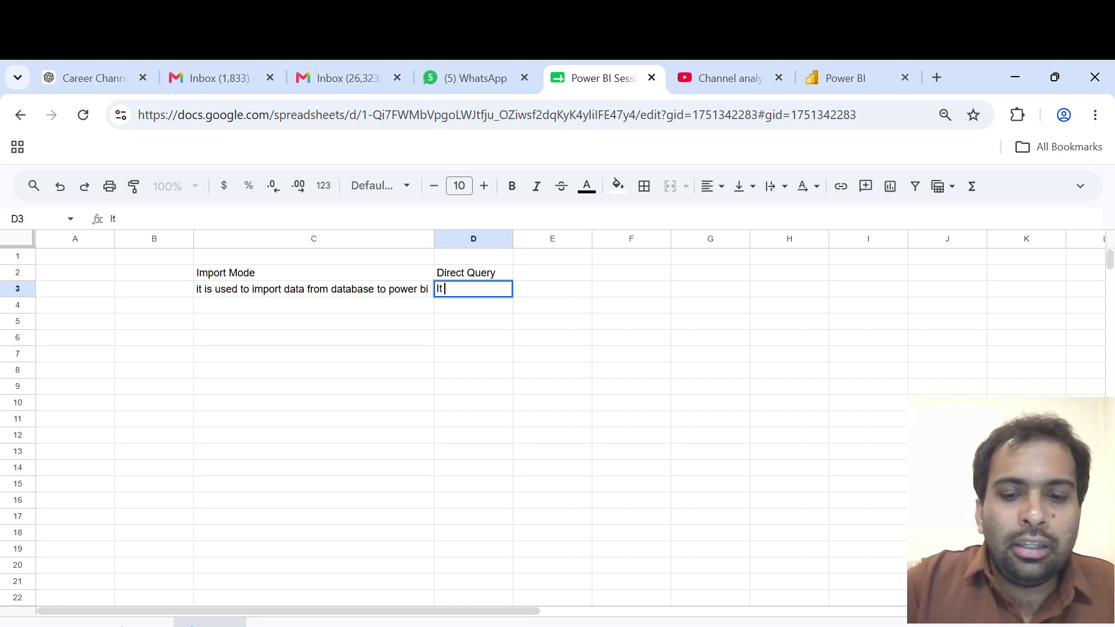
{"action": "type", "text": " is the ser"}
{"action": "key", "text": "BackSpace"}
{"action": "key", "text": "BackSpace"}
{"action": "key", "text": "BackSpace"}
{"action": "type", "text": "online"}
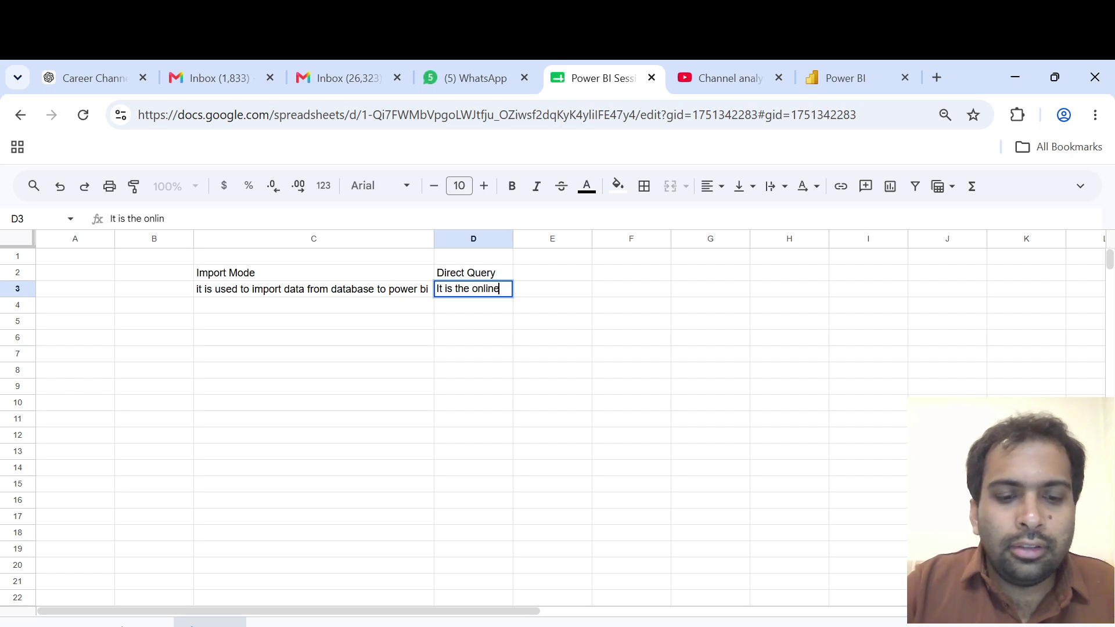
{"action": "type", "text": " server conne"}
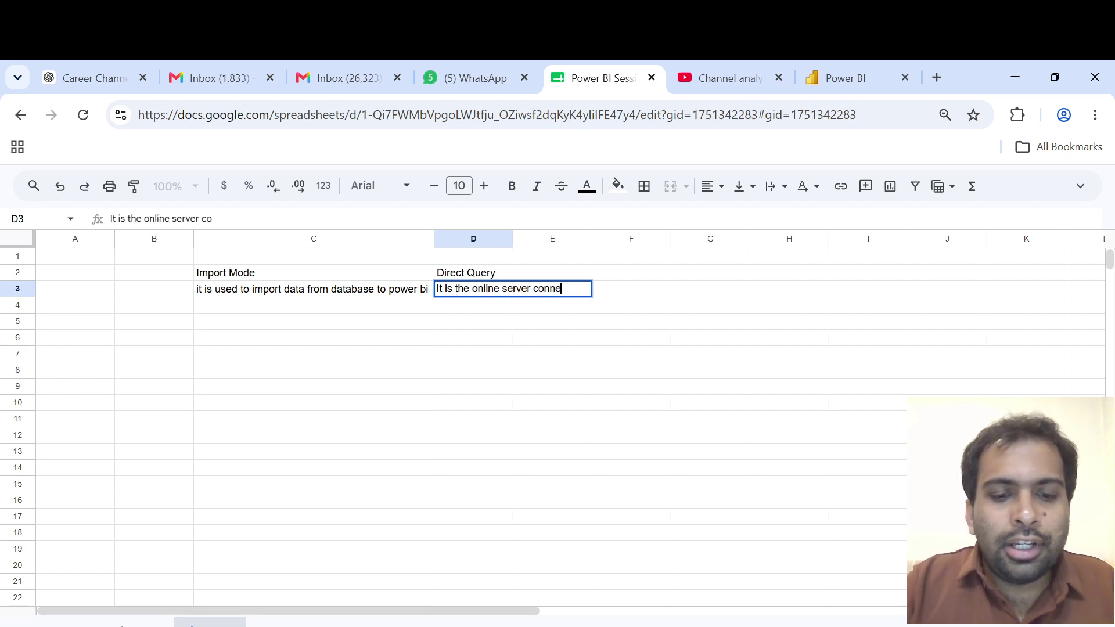
{"action": "type", "text": "ction betwe"}
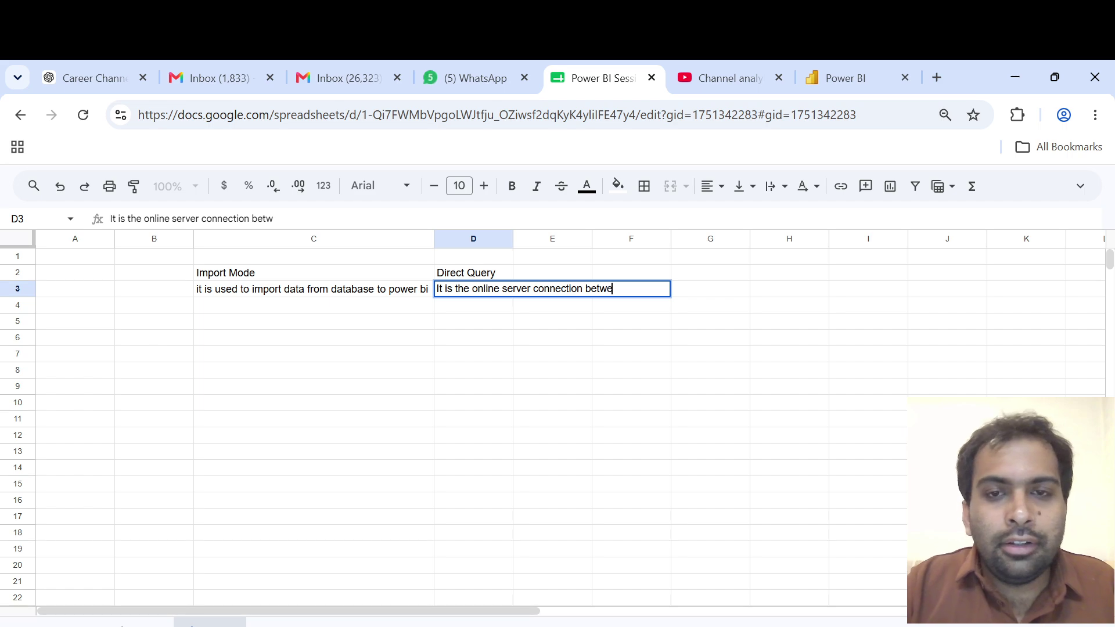
{"action": "type", "text": "en power "}
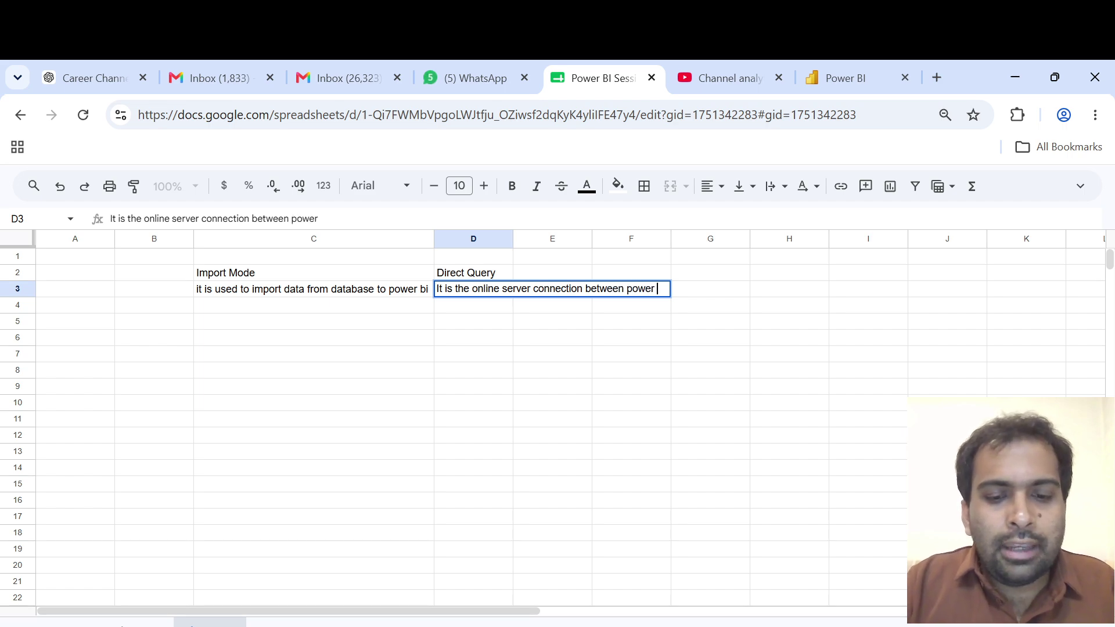
{"action": "type", "text": "bi & sql server"}
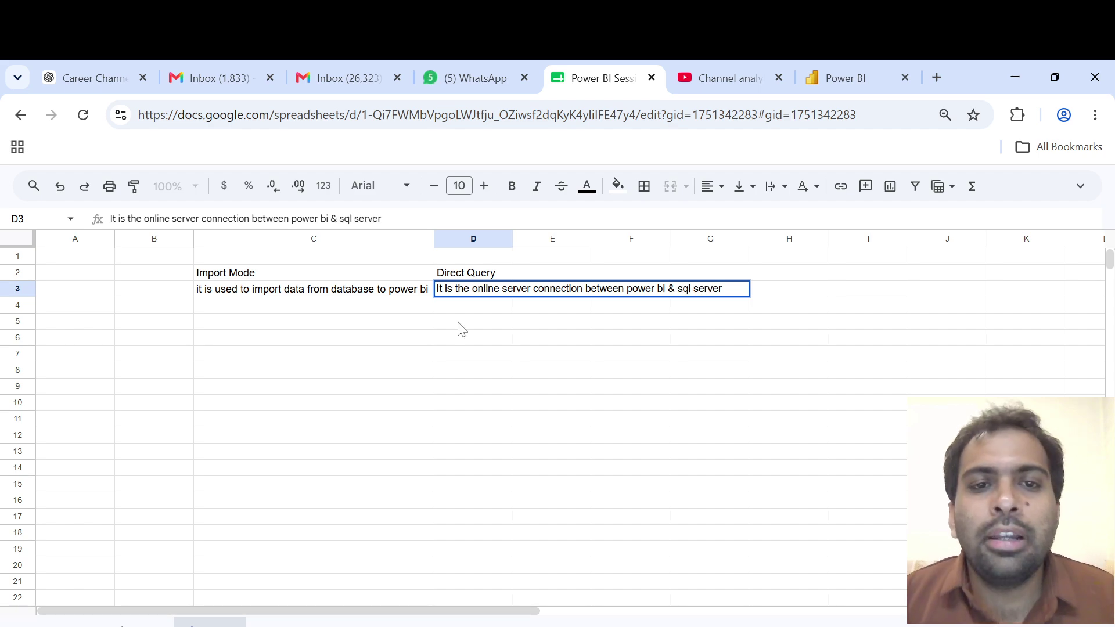
{"action": "key", "text": "Return"}
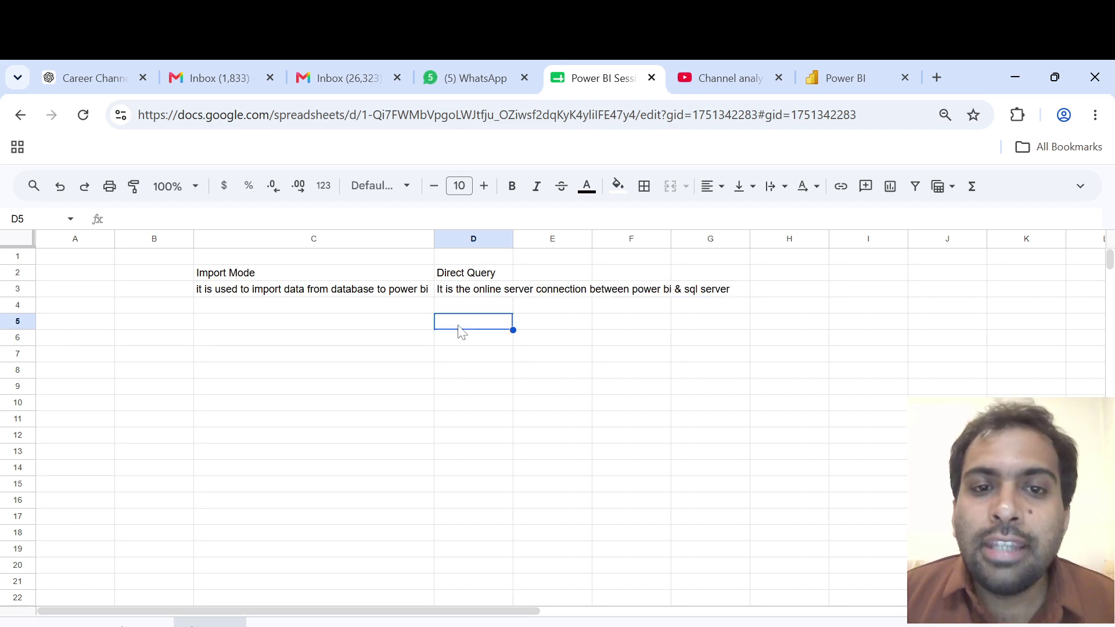
{"action": "left_click", "coordinate": [497, 293]}
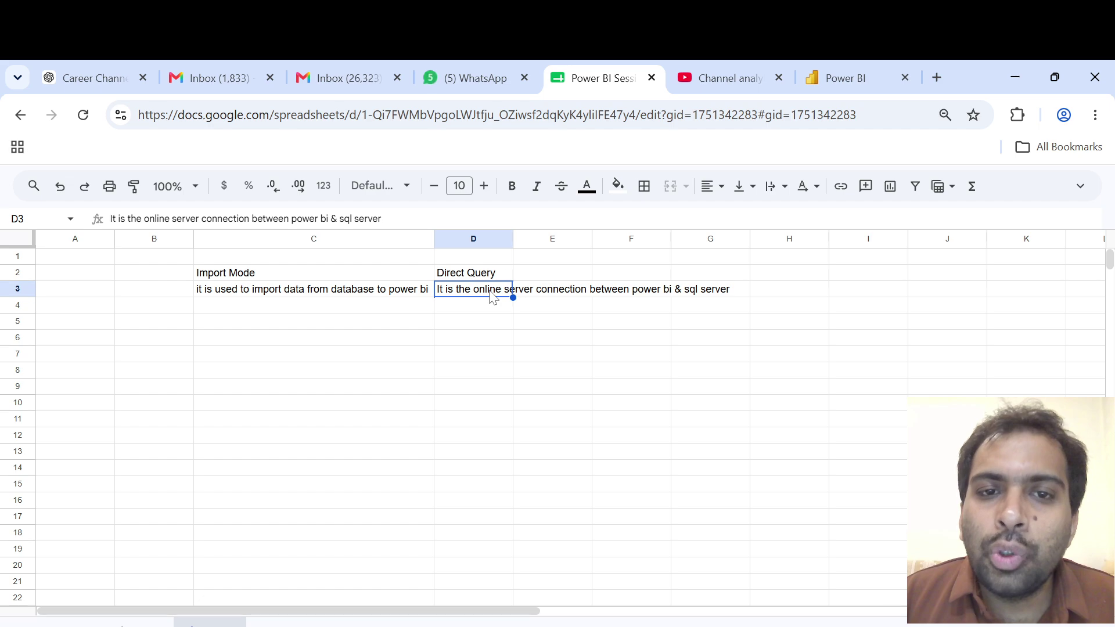
{"action": "left_click_drag", "start_coordinate": [512, 239], "coordinate": [733, 239]}
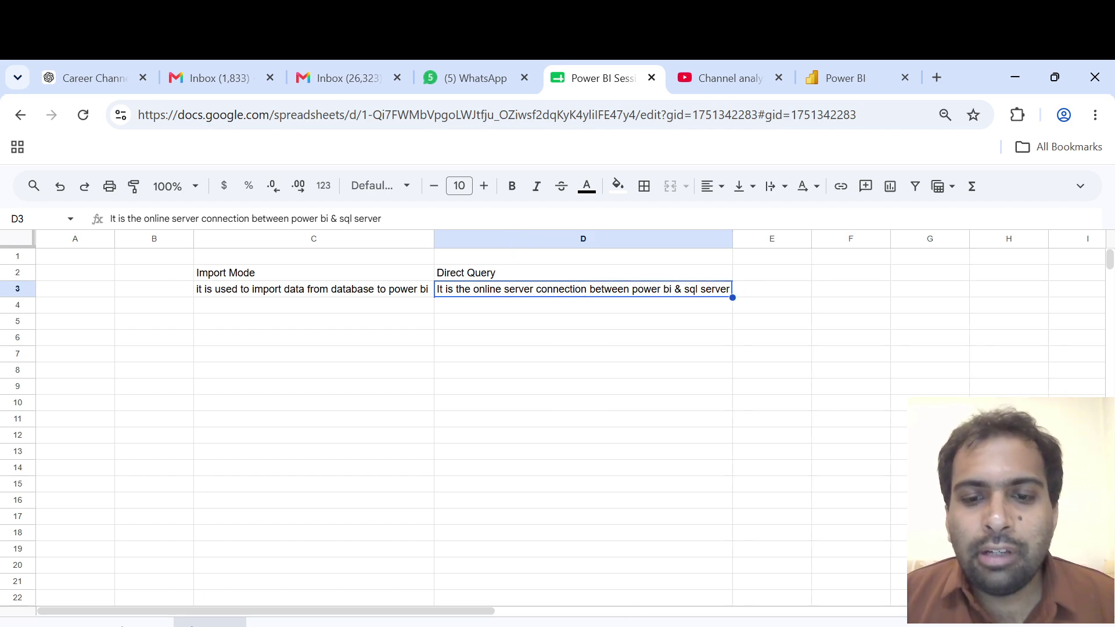
- Switch to Power BI Desktop and inspect the fields of Student_Class_Details (2) in Table view and Report view, ending in Table view
{"action": "key", "text": "alt+Tab"}
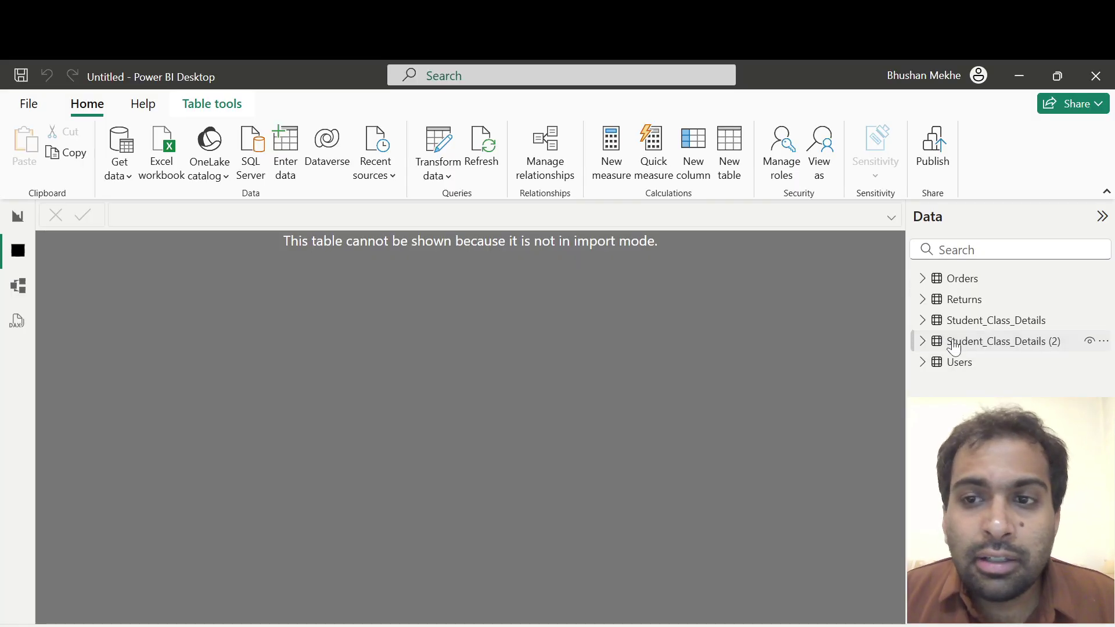
{"action": "left_click", "coordinate": [927, 349]}
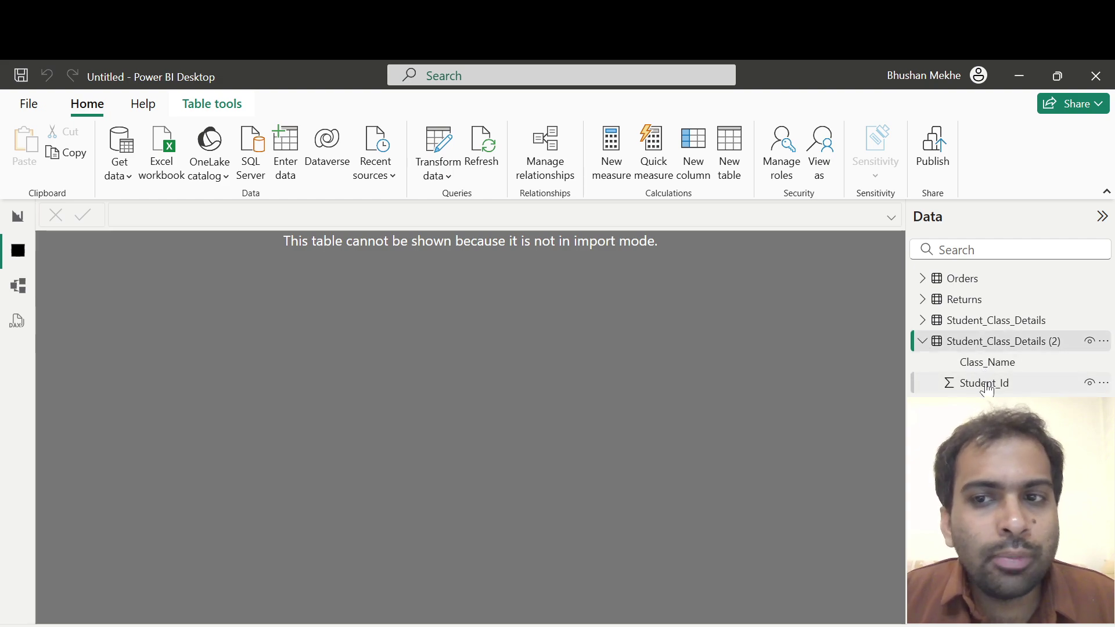
{"action": "left_click", "coordinate": [18, 216]}
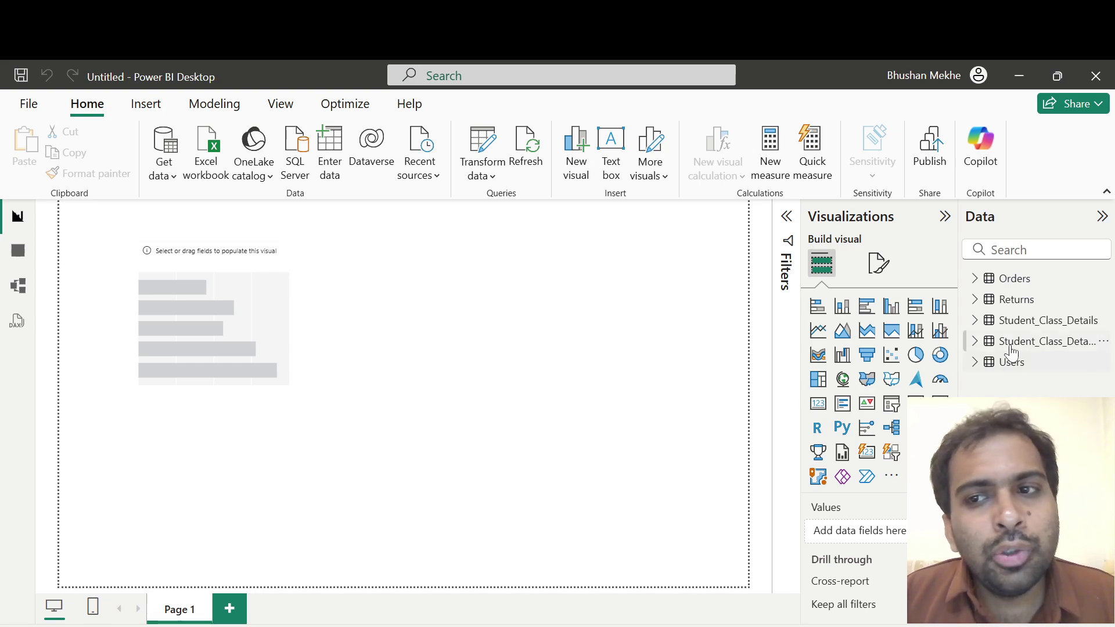
{"action": "left_click", "coordinate": [976, 342]}
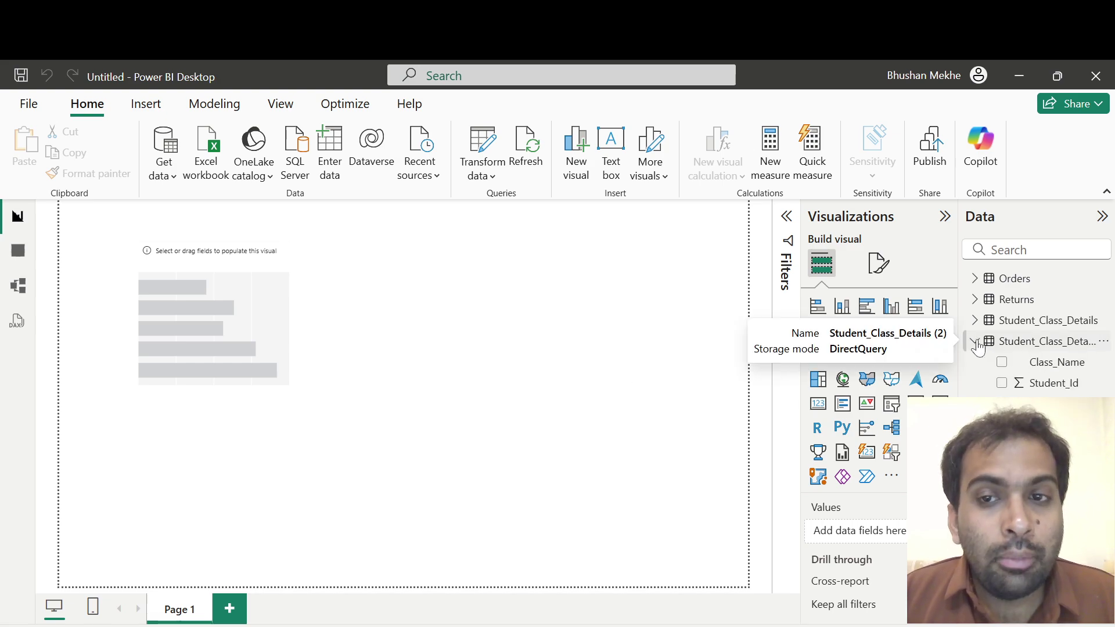
{"action": "left_click", "coordinate": [19, 252]}
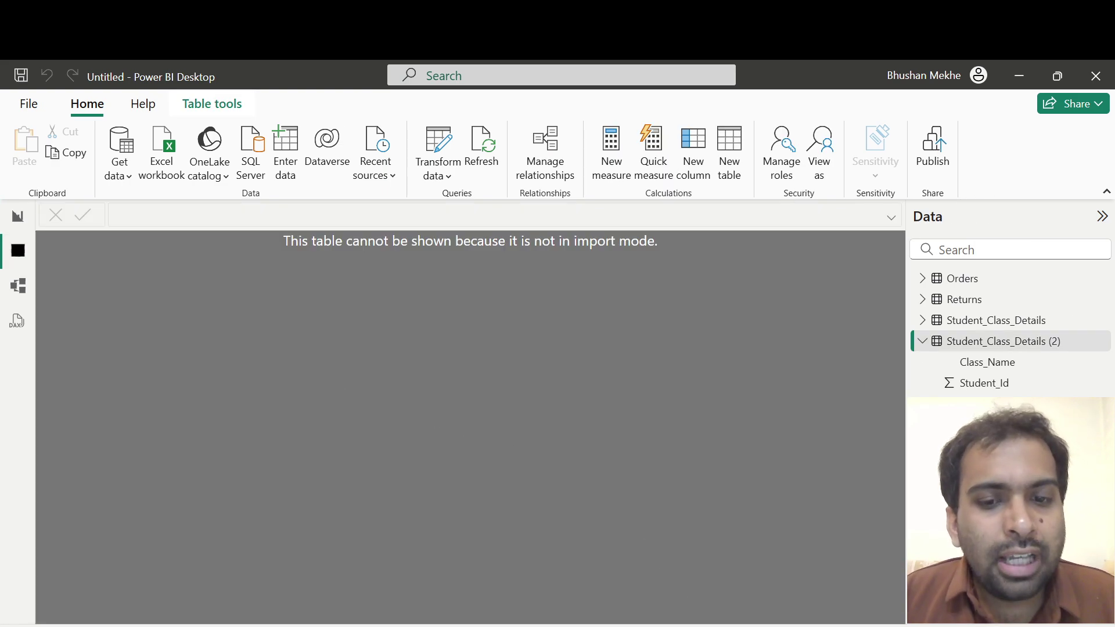
- Switch back to the Google Sheets notes and enter "Table view is enabled" in C4 and "Table view is disabled" in D4
{"action": "key", "text": "alt+Tab"}
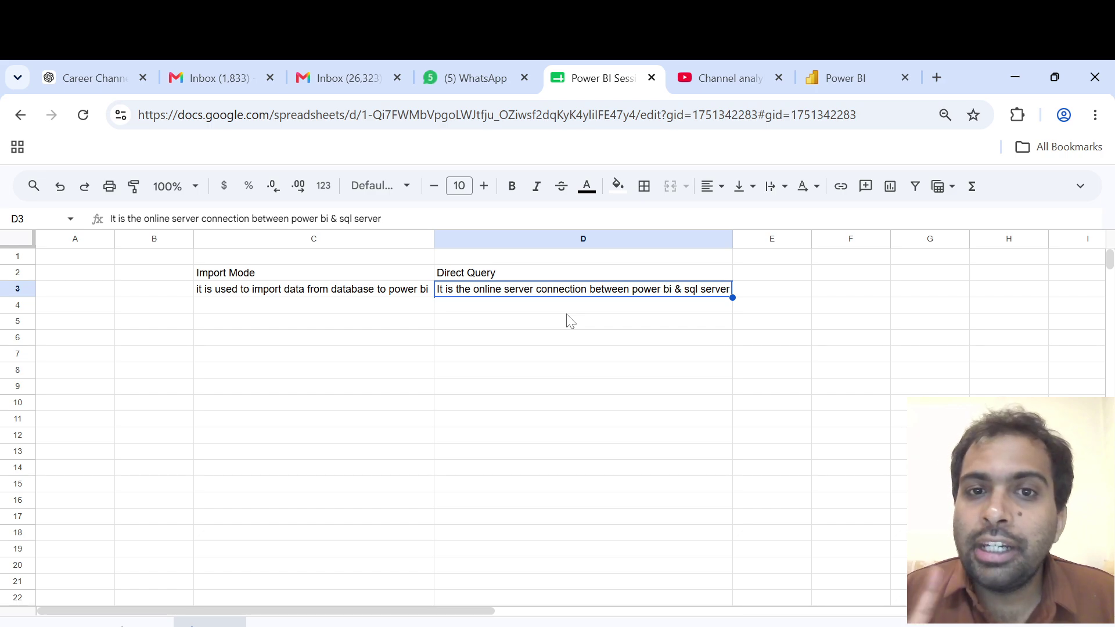
{"action": "left_click", "coordinate": [317, 275]}
{"action": "left_click", "coordinate": [321, 306]}
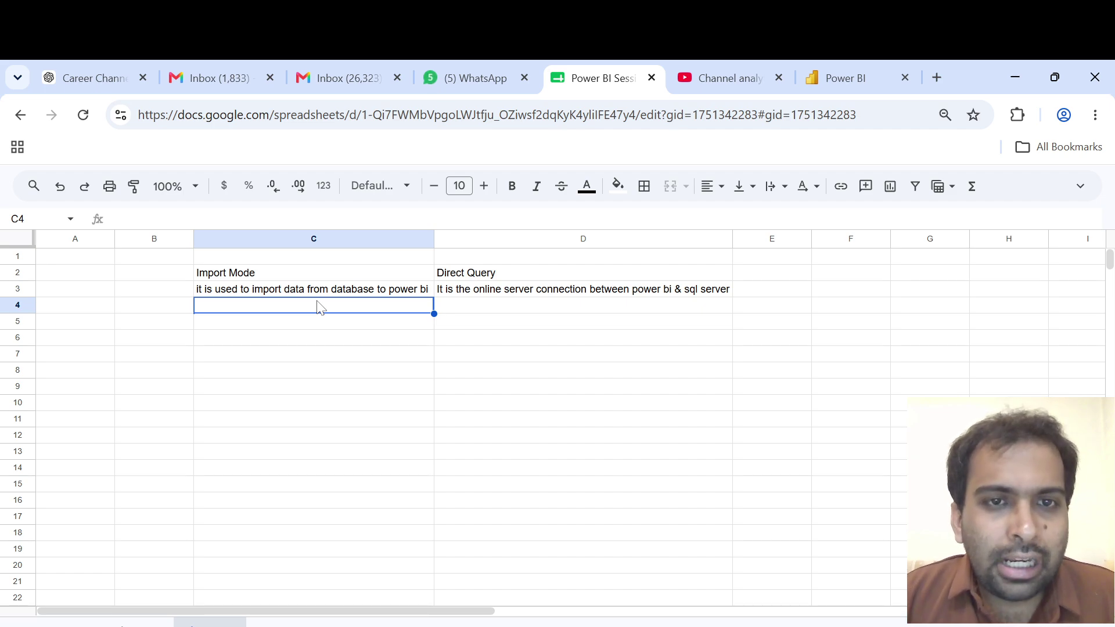
{"action": "type", "text": "T"}
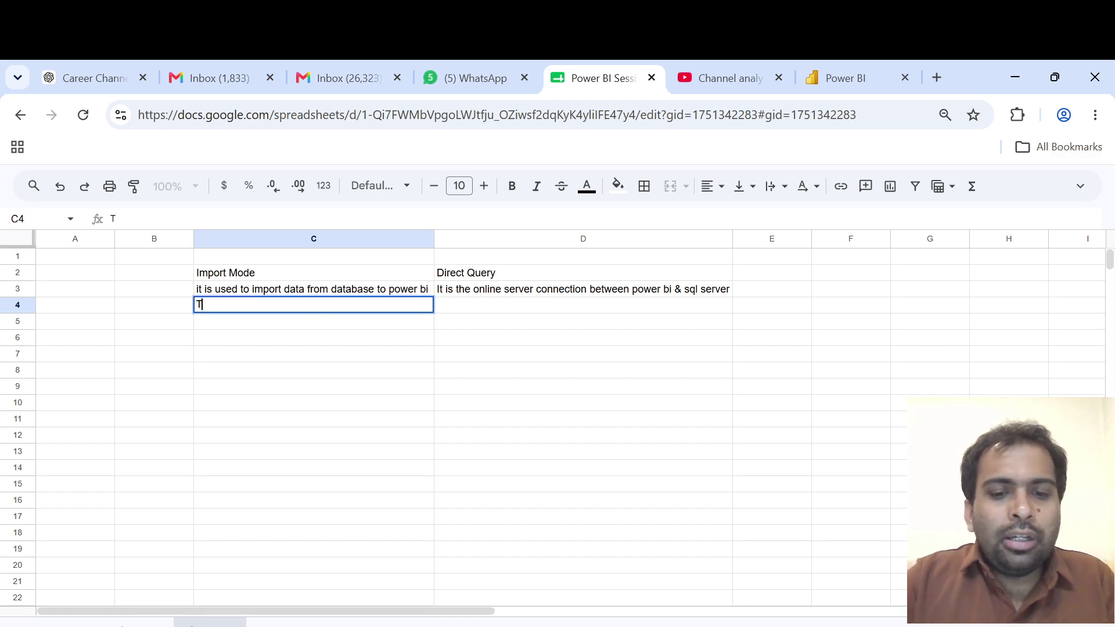
{"action": "type", "text": "able view is enabled"}
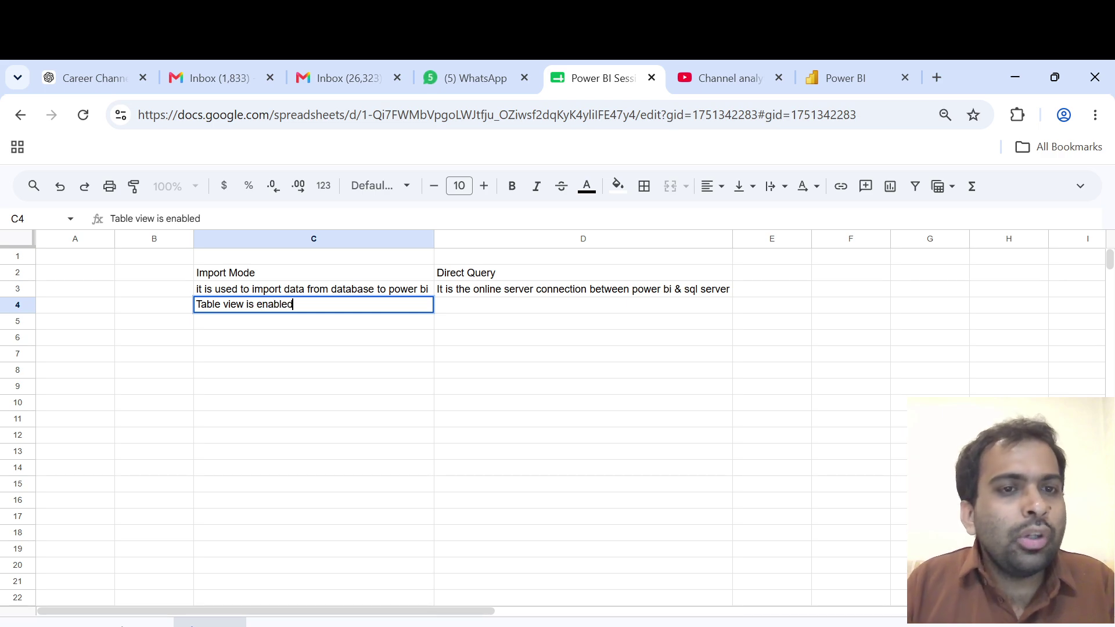
{"action": "key", "text": "Tab"}
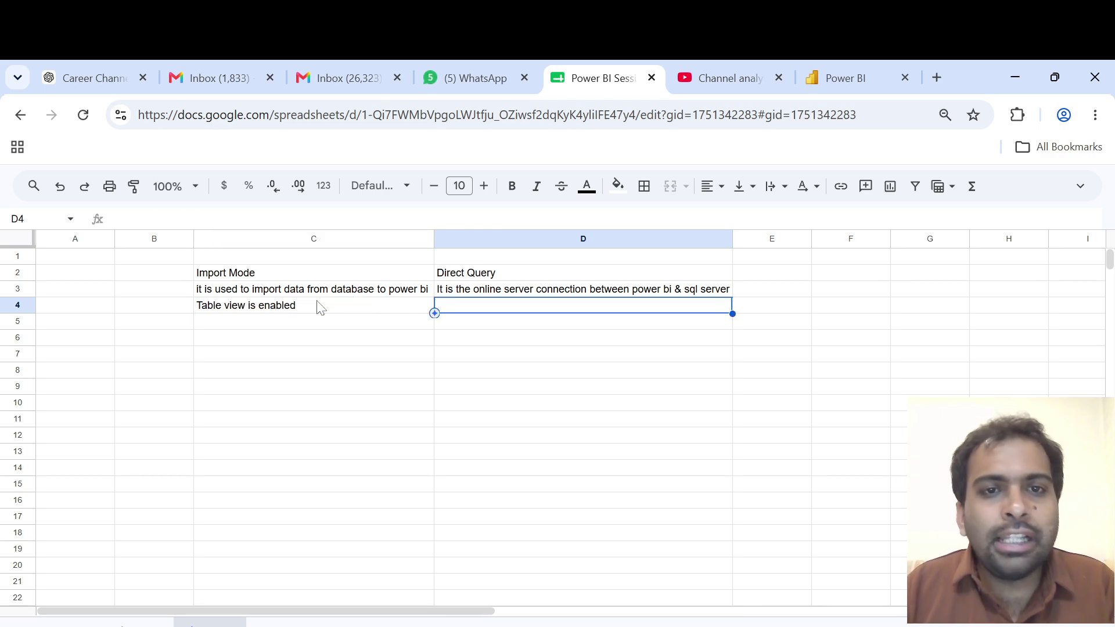
{"action": "type", "text": "Tab"}
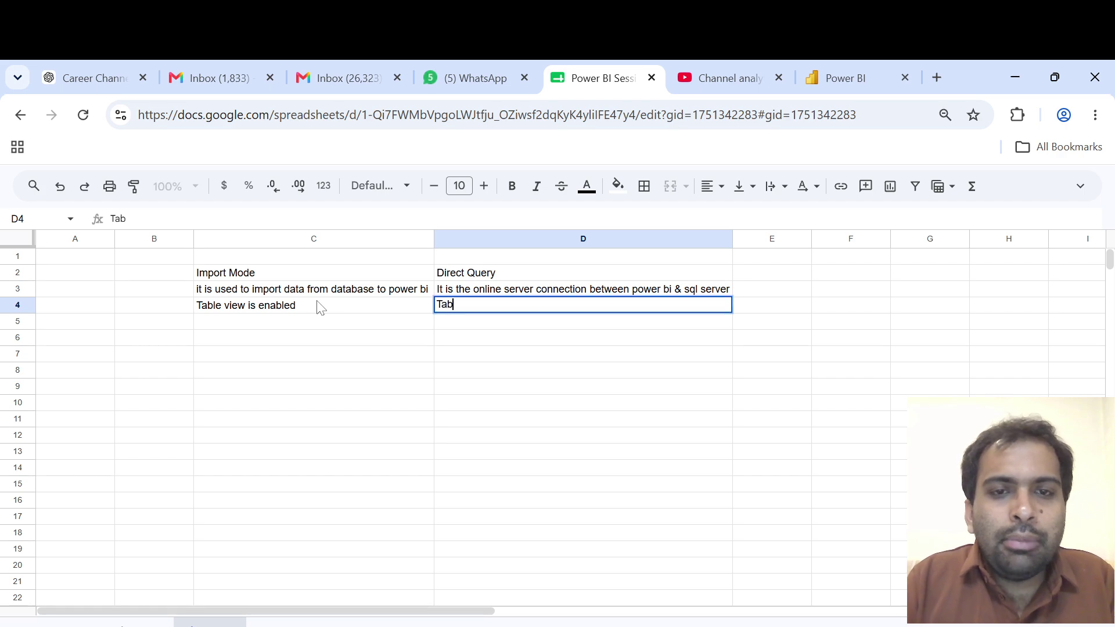
{"action": "type", "text": "le view is disabke"}
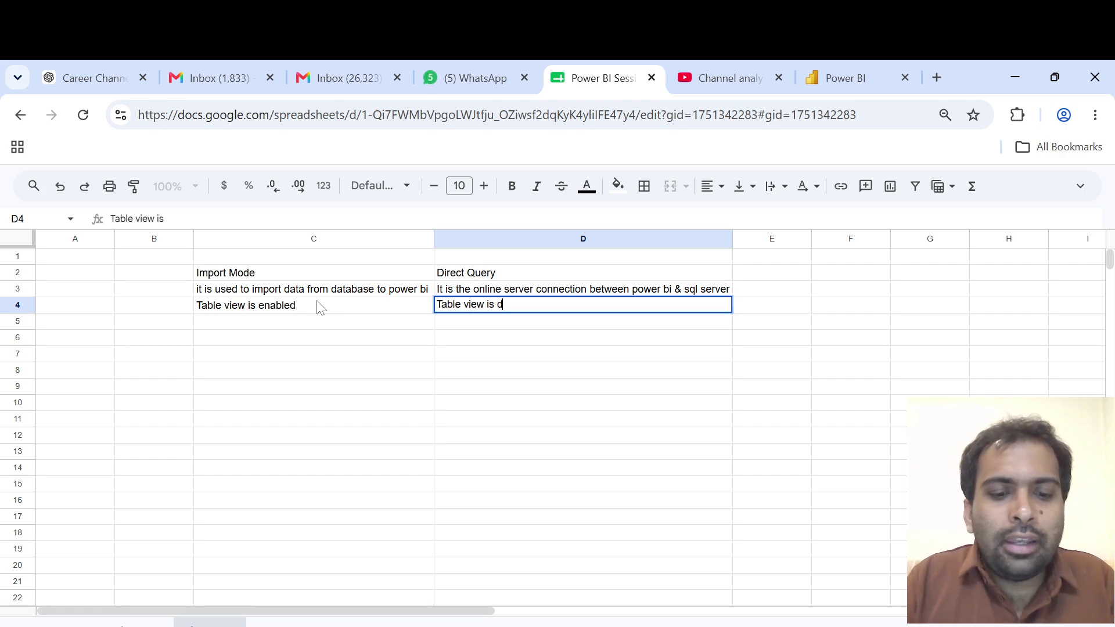
{"action": "key", "text": "BackSpace"}
{"action": "key", "text": "BackSpace"}
{"action": "type", "text": "led"}
{"action": "key", "text": "Return"}
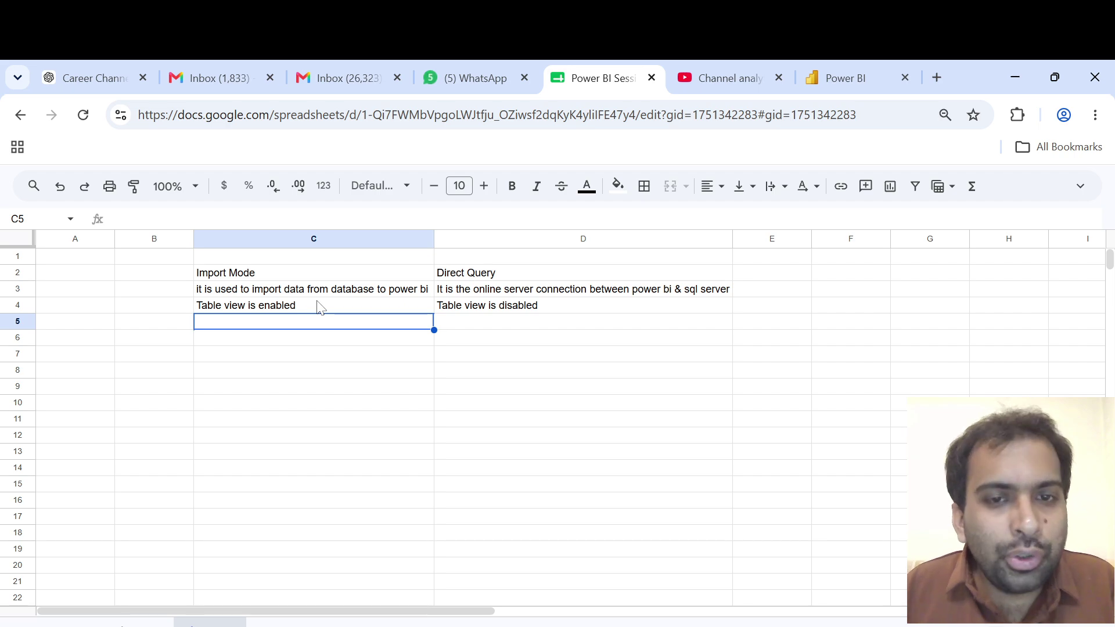
- Enter "Importing data capacity is upto 1 GB only" in C5 and "unlimited" in D5
{"action": "type", "text": "Im"}
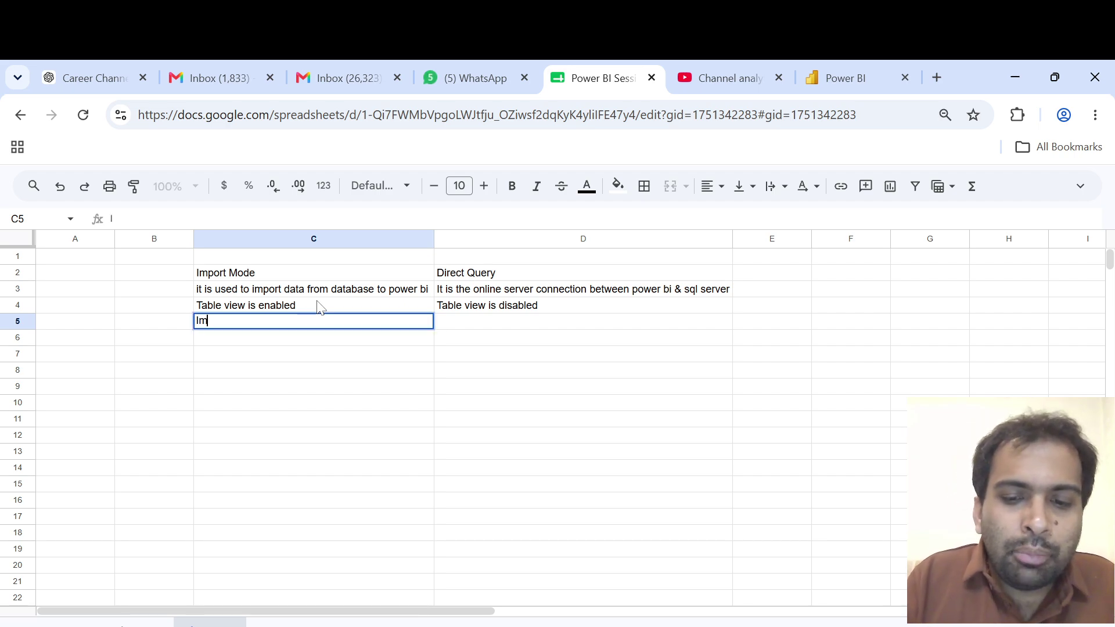
{"action": "type", "text": "porting d"}
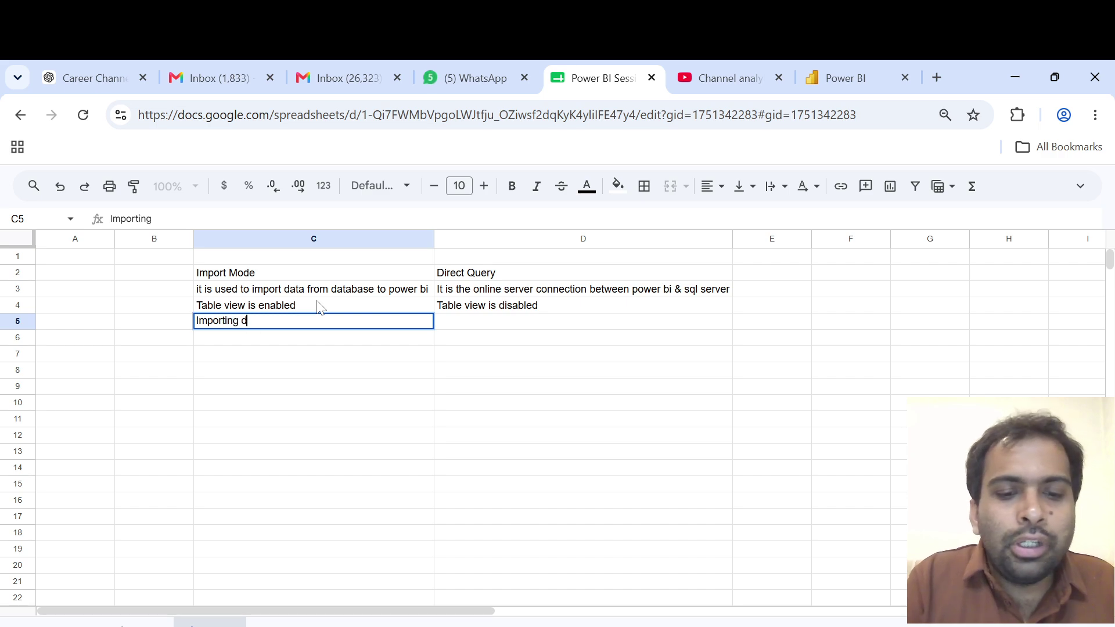
{"action": "type", "text": "ata capacit"}
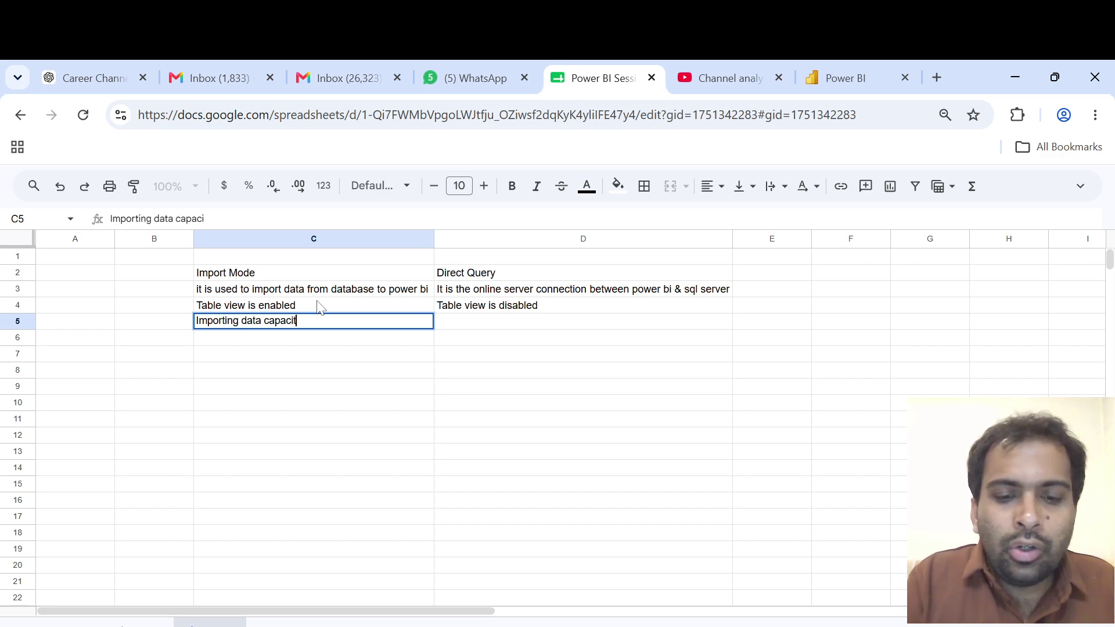
{"action": "type", "text": "y is upto "}
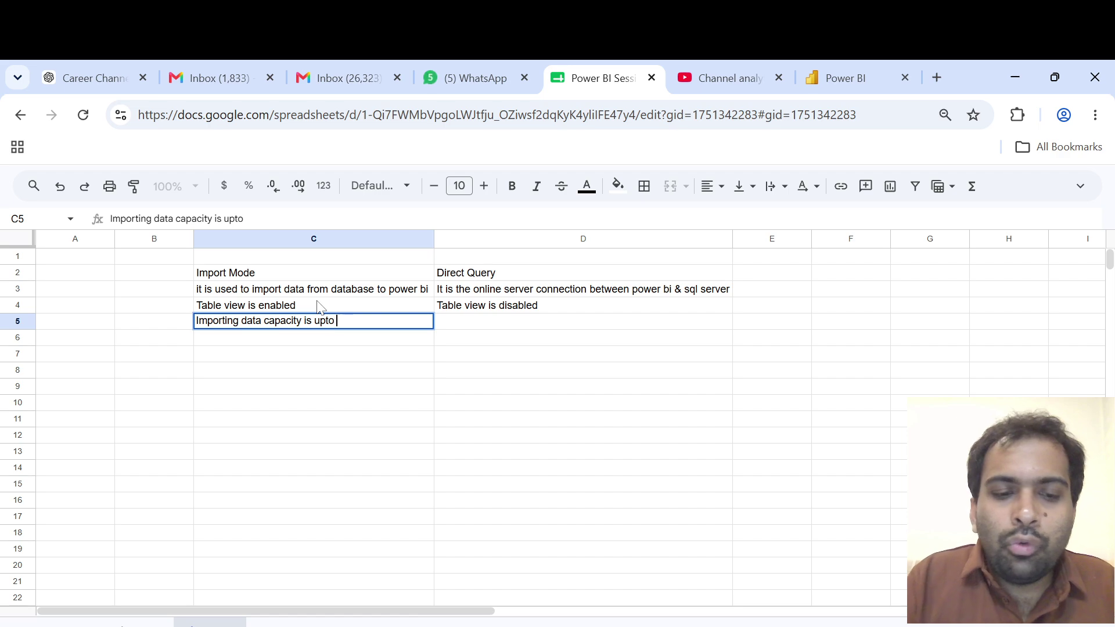
{"action": "type", "text": "1 GB only"}
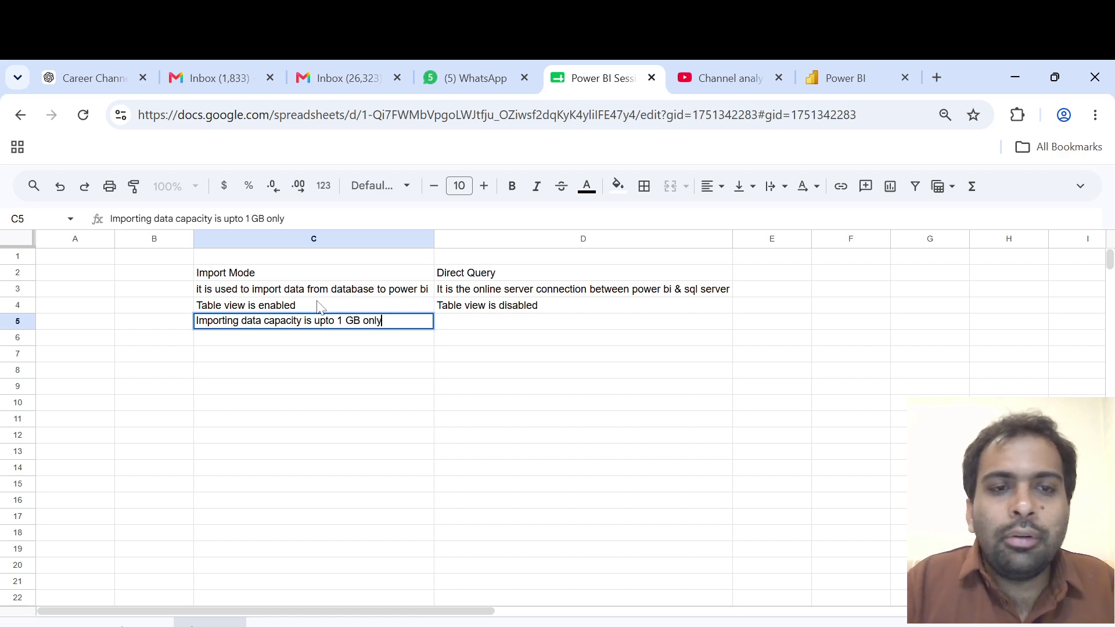
{"action": "key", "text": "Tab"}
{"action": "type", "text": "unlimited"}
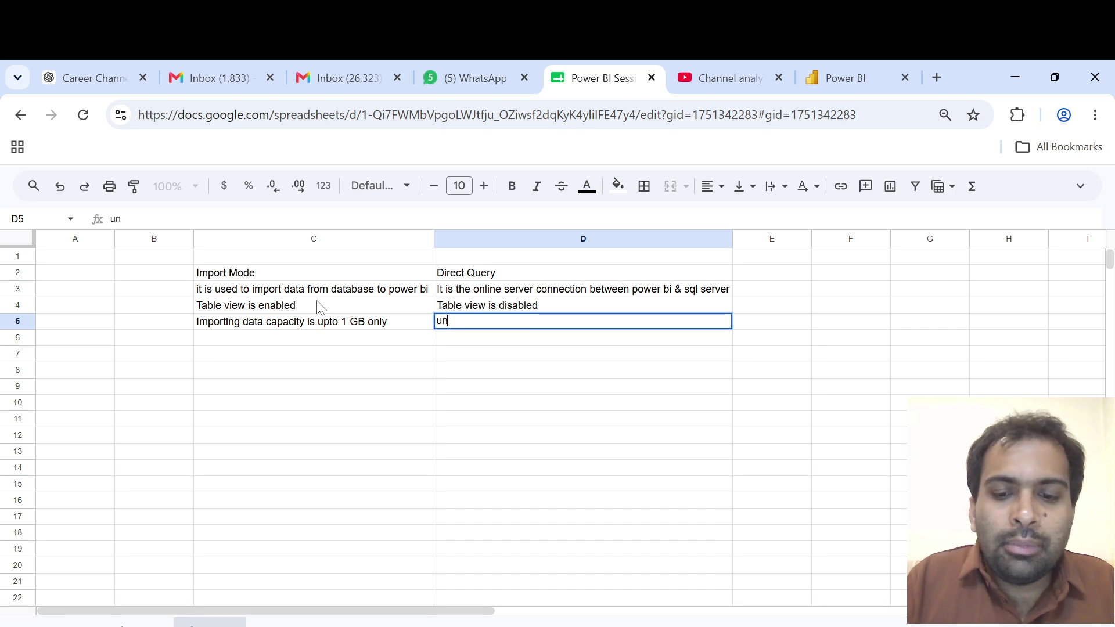
{"action": "key", "text": "Return"}
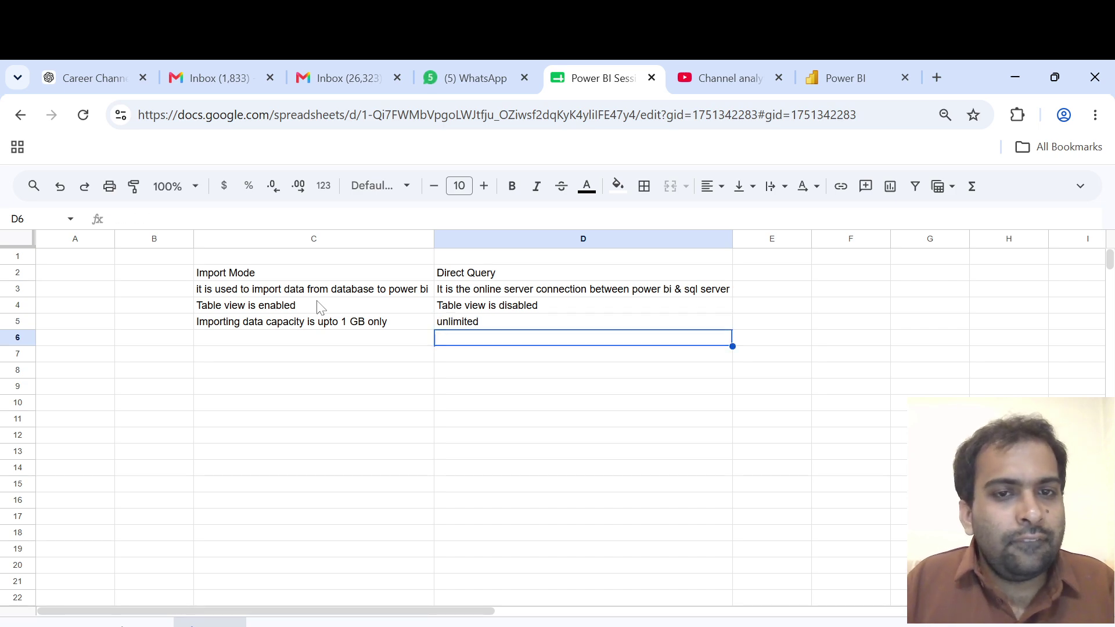
- Enter "Faster" in C6 under Import Mode and "Slower" in D6 under Direct Query
{"action": "key", "text": "Left"}
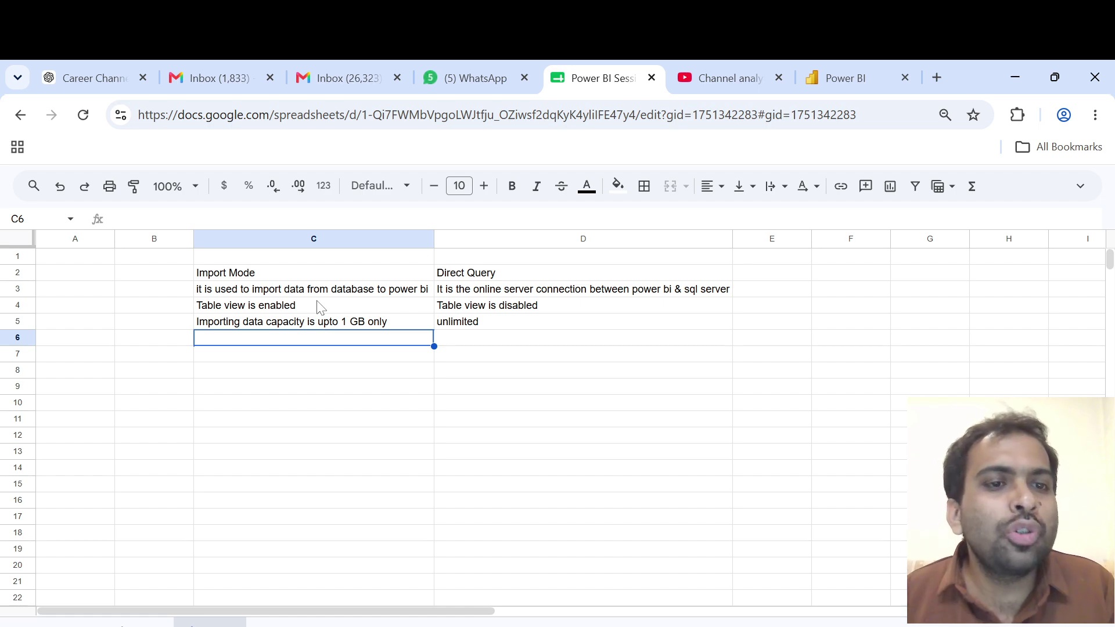
{"action": "type", "text": "Faster"}
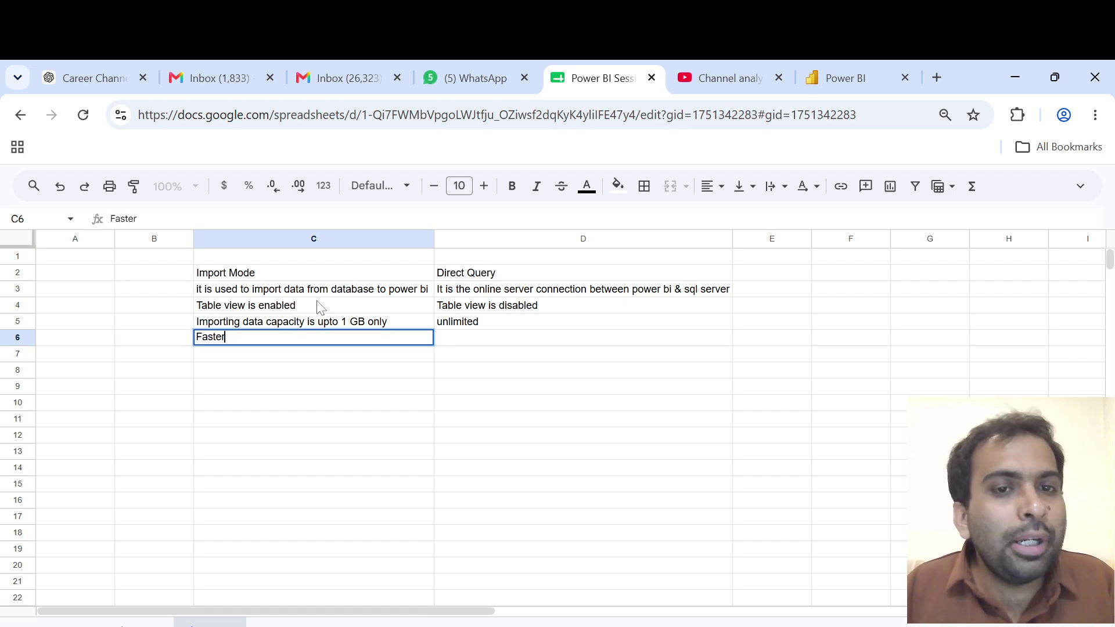
{"action": "key", "text": "Tab"}
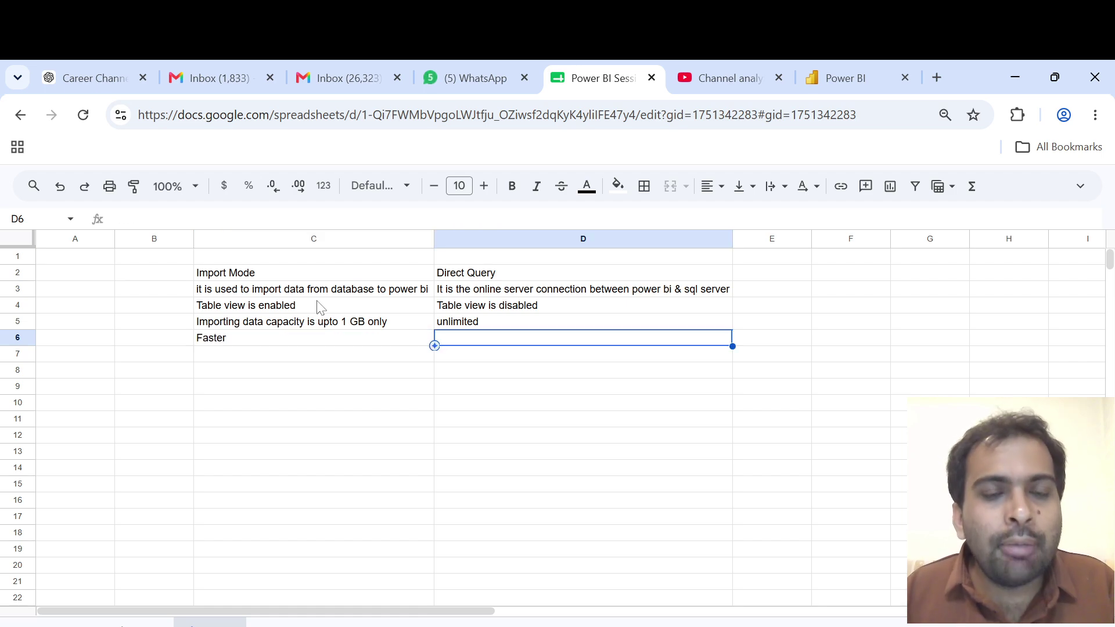
{"action": "type", "text": "Slower"}
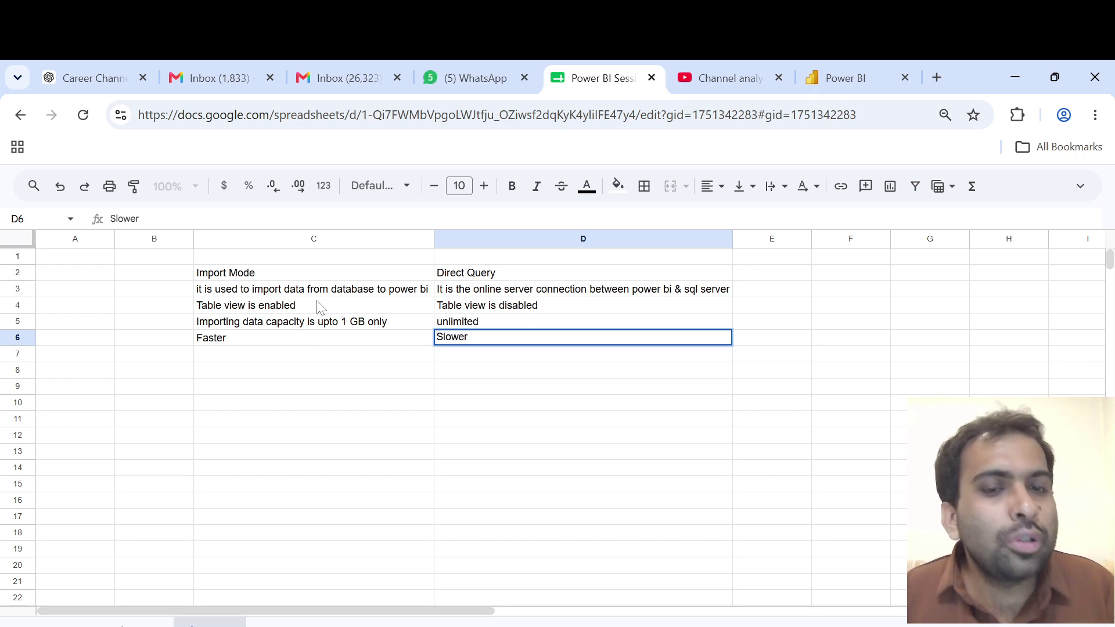
{"action": "key", "text": "Return"}
{"action": "key", "text": "Left"}
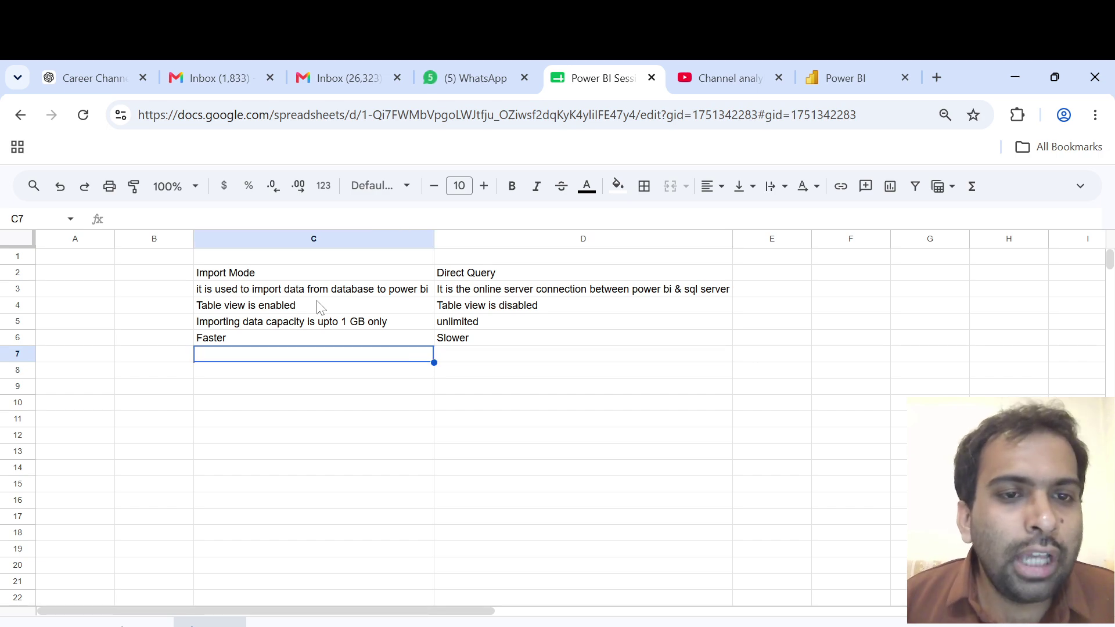
{"action": "left_click", "coordinate": [329, 322]}
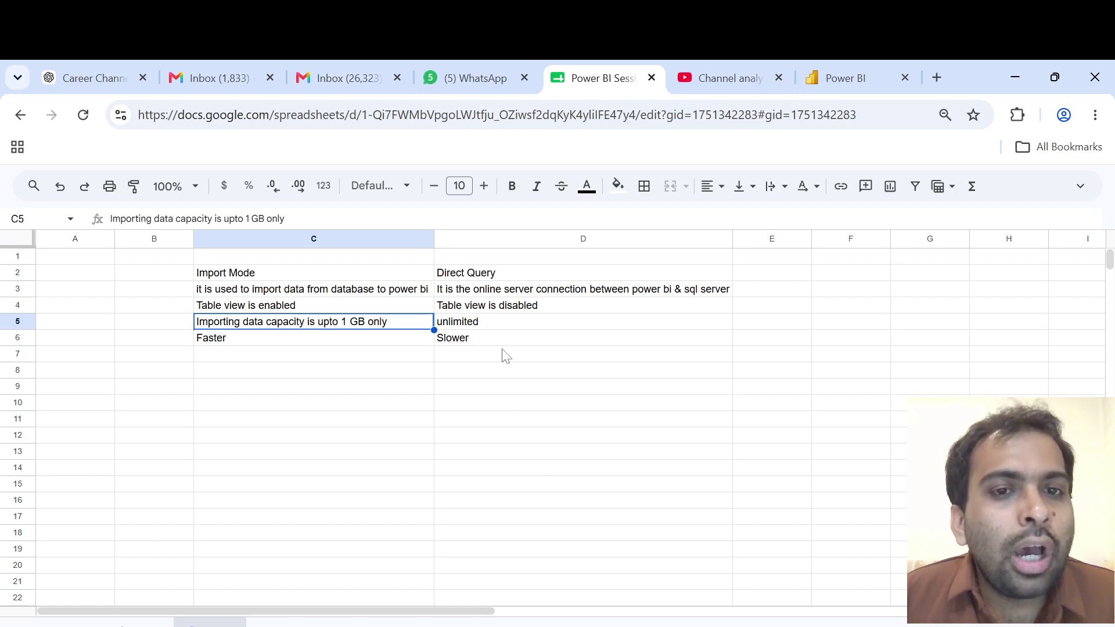
{"action": "left_click", "coordinate": [504, 326]}
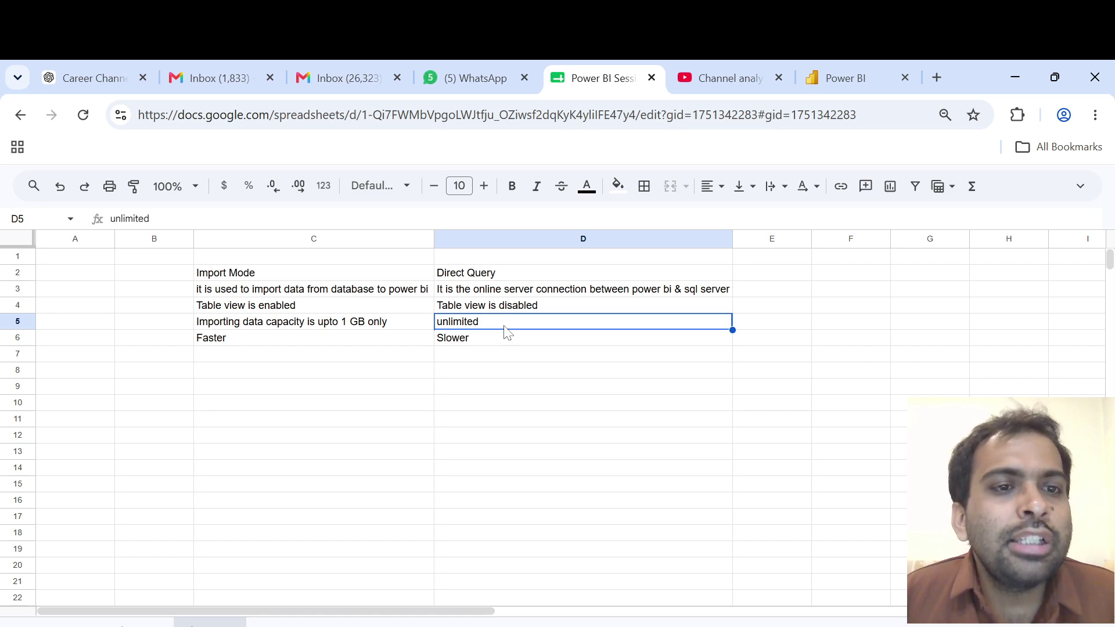
{"action": "left_click", "coordinate": [481, 352]}
{"action": "left_click", "coordinate": [412, 445]}
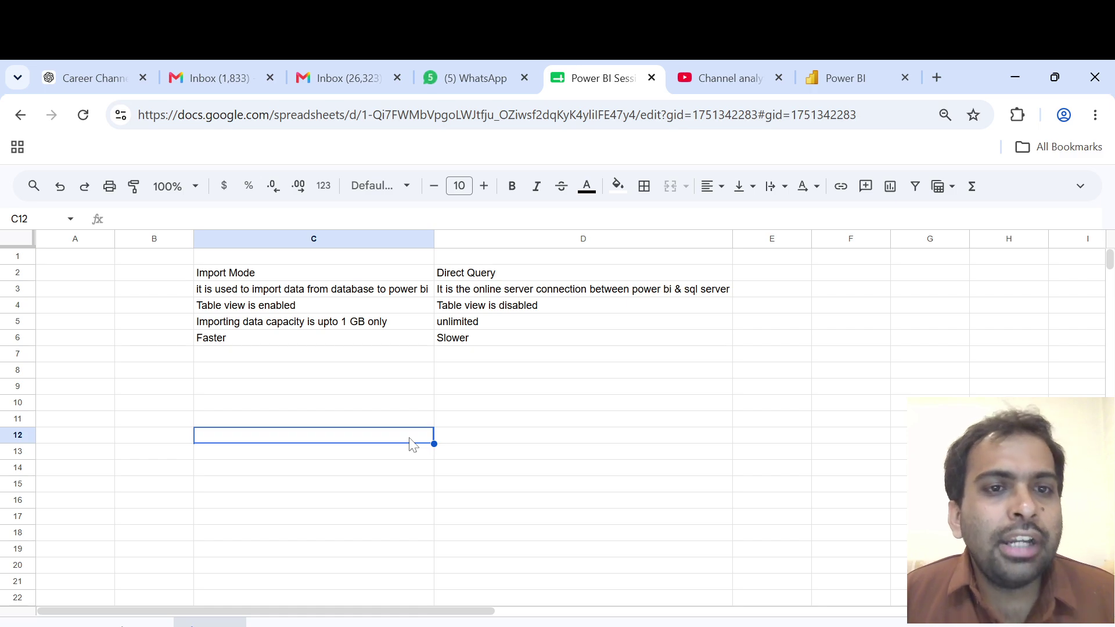
{"action": "left_click", "coordinate": [312, 394]}
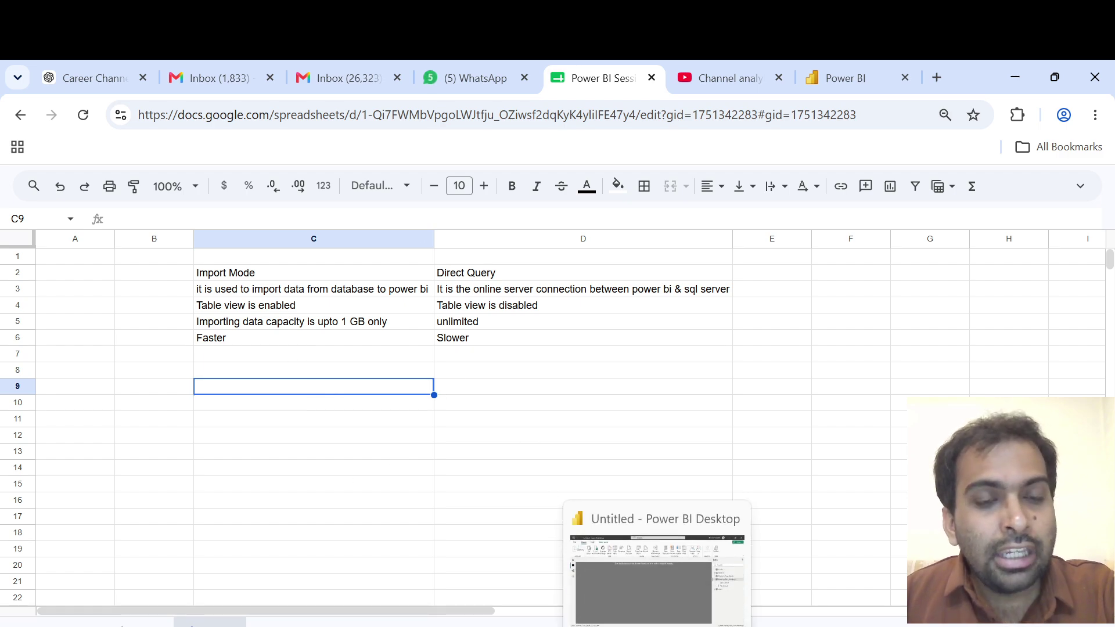
- Switch to Power BI Desktop to look at the Report view, and return to the Google Sheets notes
{"action": "left_click", "coordinate": [659, 566]}
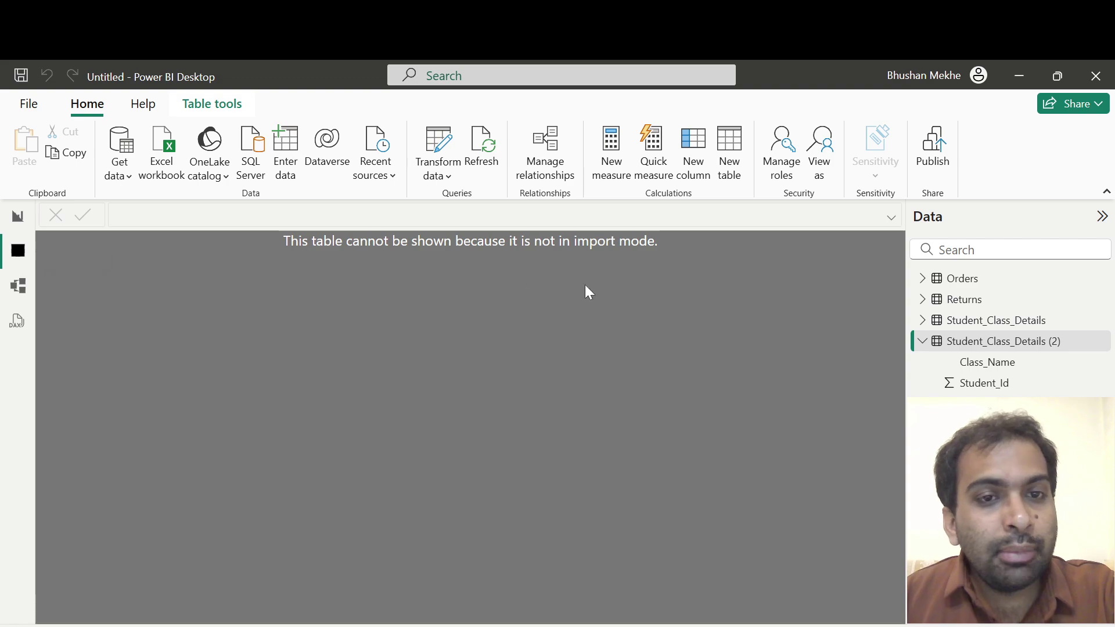
{"action": "left_click", "coordinate": [17, 217]}
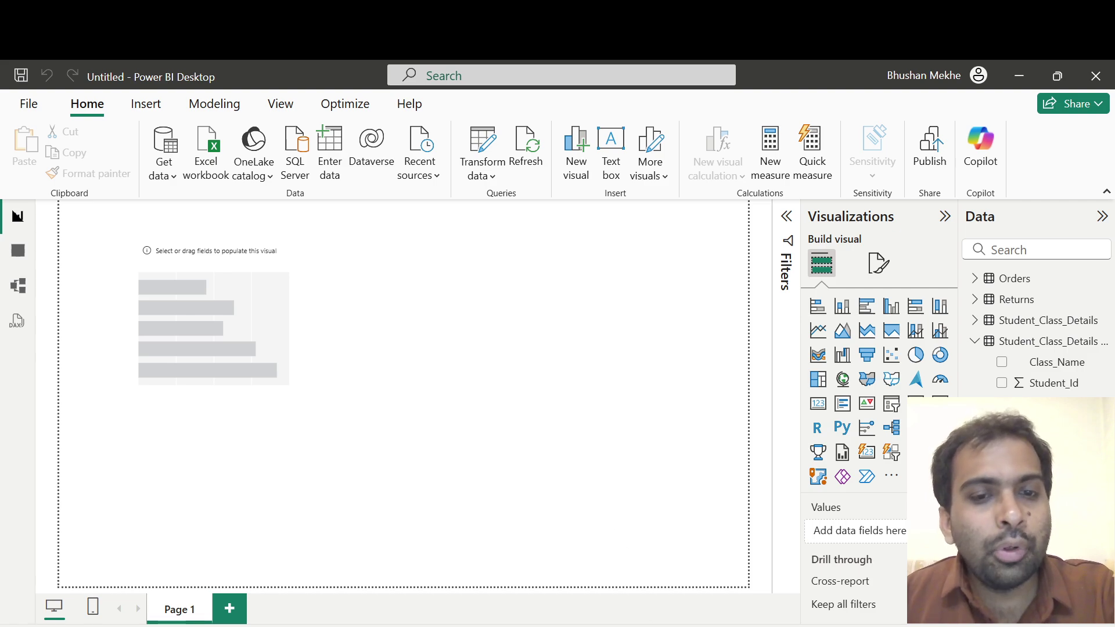
{"action": "left_click", "coordinate": [401, 626]}
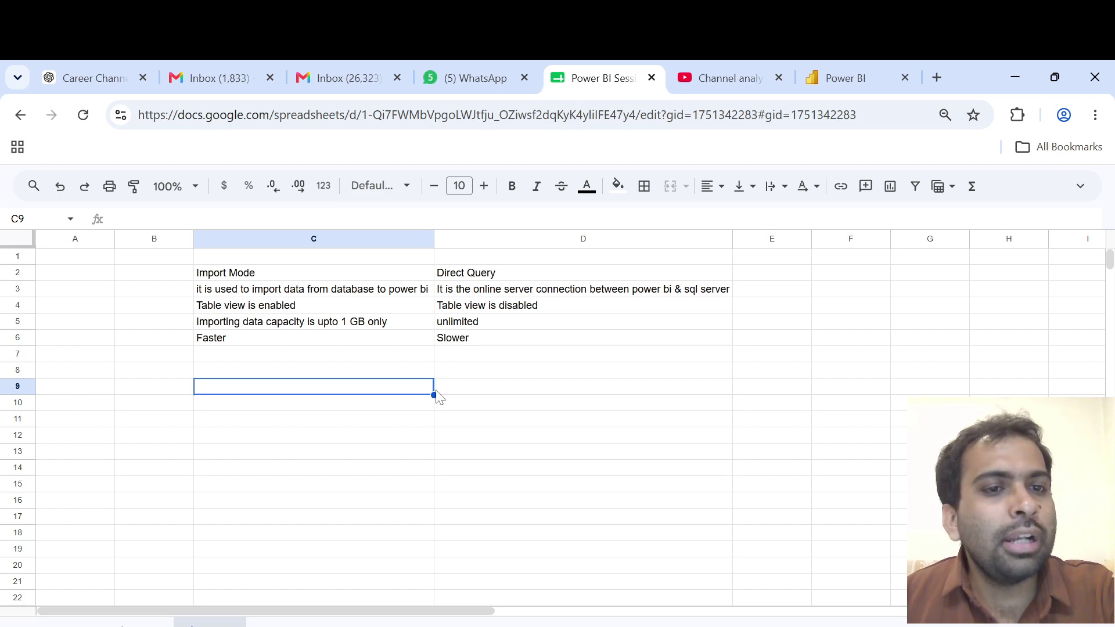
- Format the Import Mode and Direct Query headings in C2:D2 as bold with font size 12
{"action": "left_click_drag", "start_coordinate": [331, 273], "coordinate": [467, 273]}
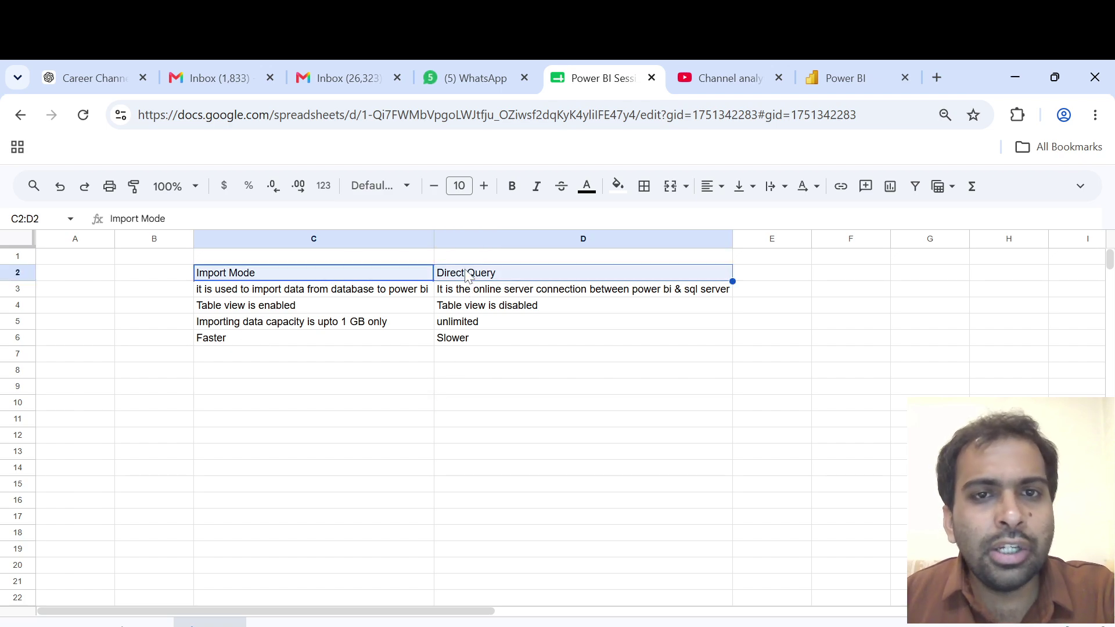
{"action": "left_click", "coordinate": [484, 185]}
{"action": "left_click", "coordinate": [483, 185]}
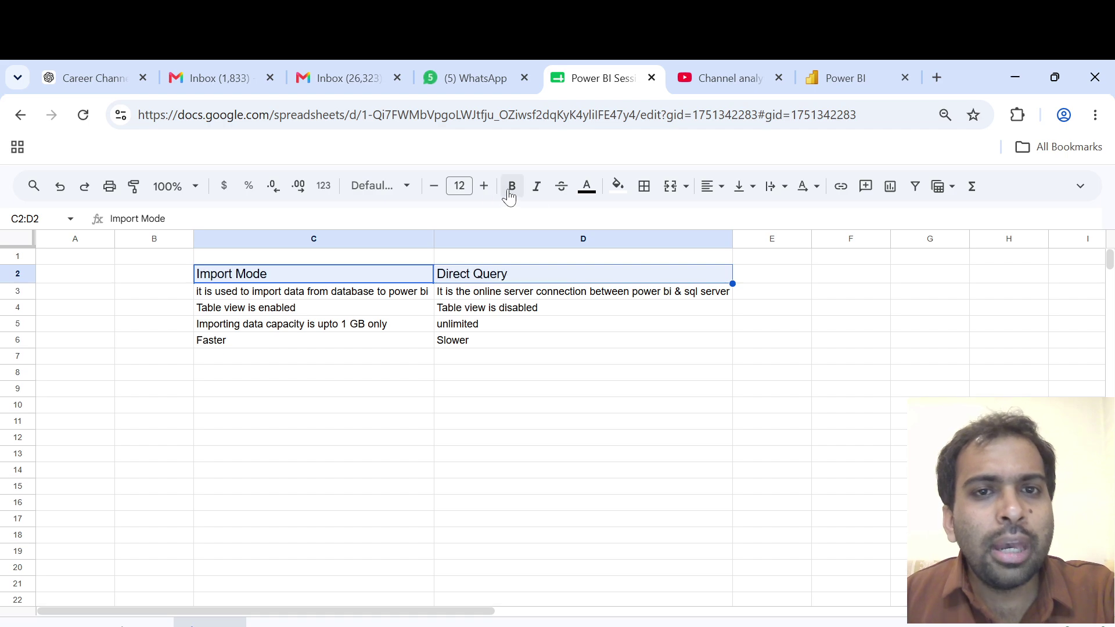
{"action": "left_click", "coordinate": [512, 186]}
{"action": "left_click", "coordinate": [505, 394]}
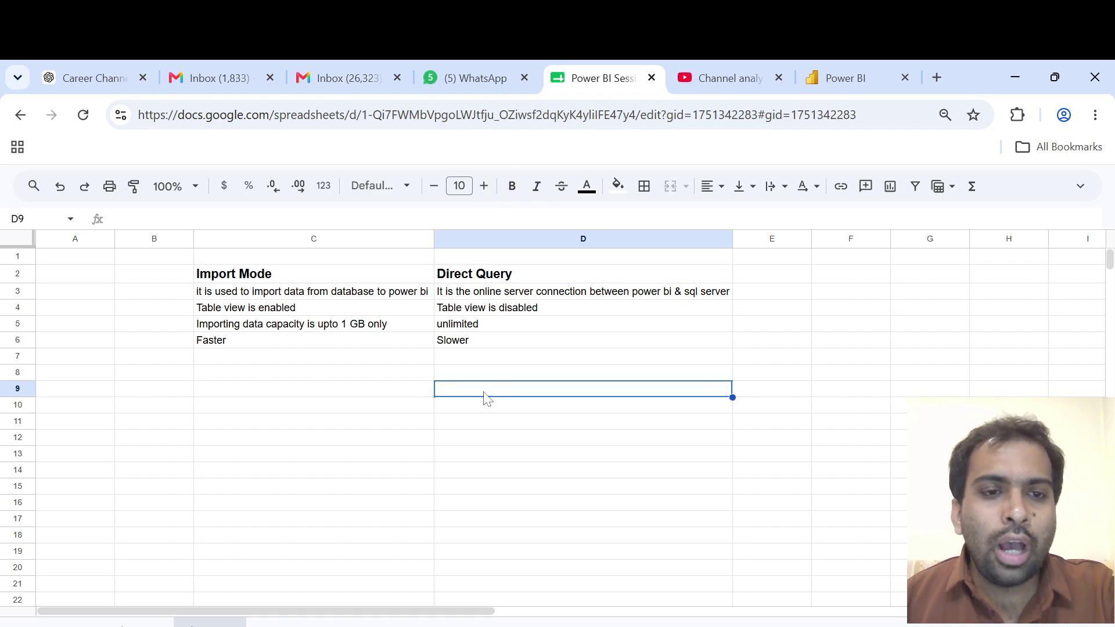
- Enter the note "I have 4 data files having 300 MB file size" in C8
{"action": "left_click", "coordinate": [323, 375]}
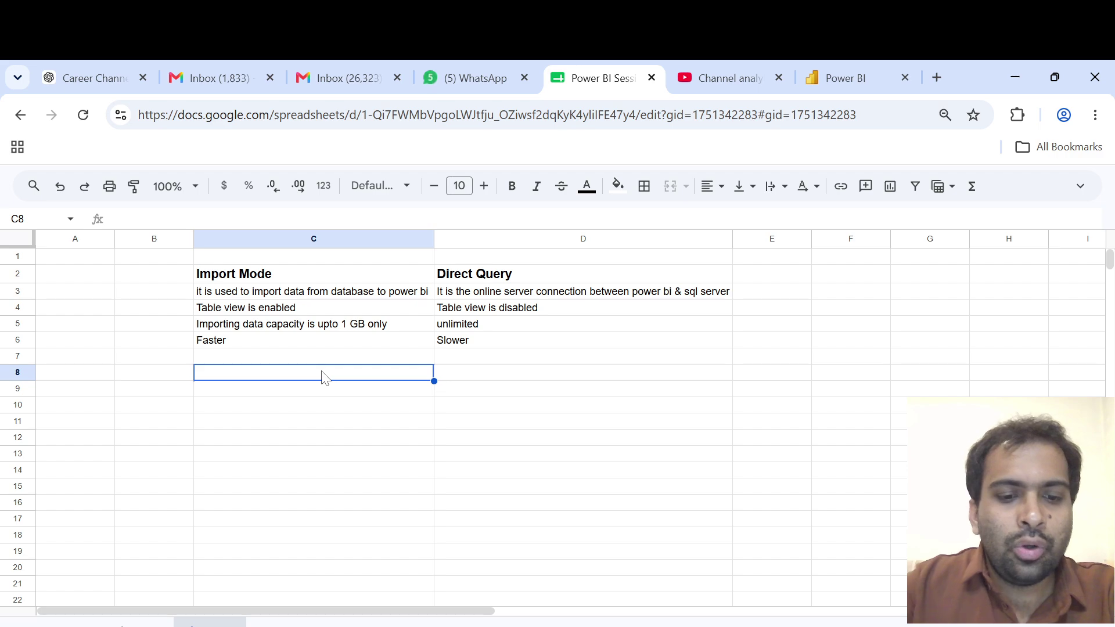
{"action": "type", "text": "I have "}
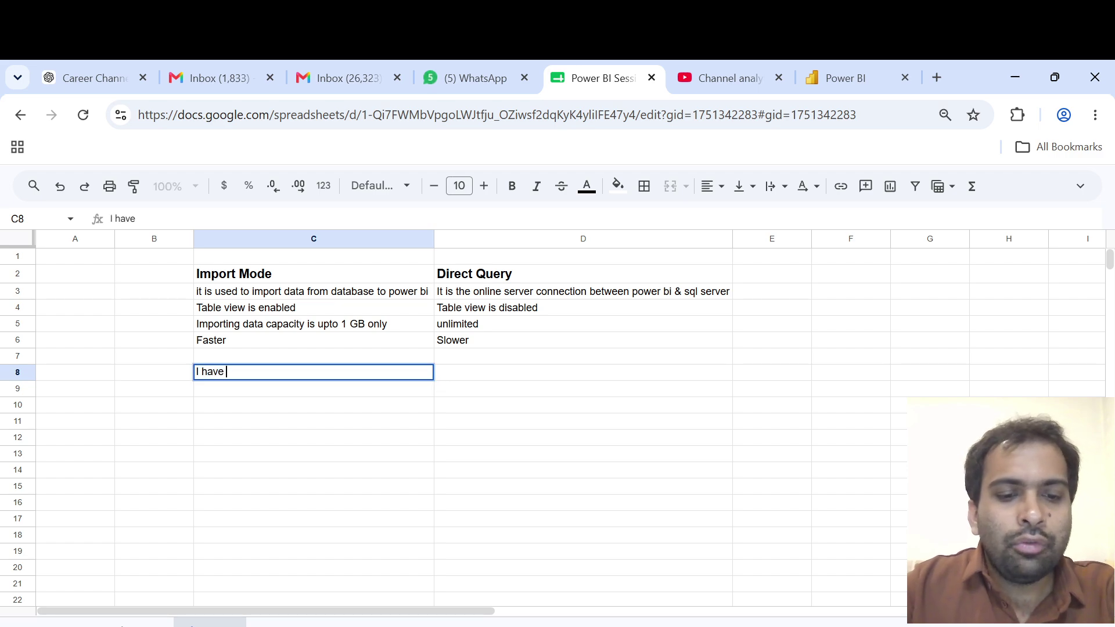
{"action": "type", "text": "4 data file"}
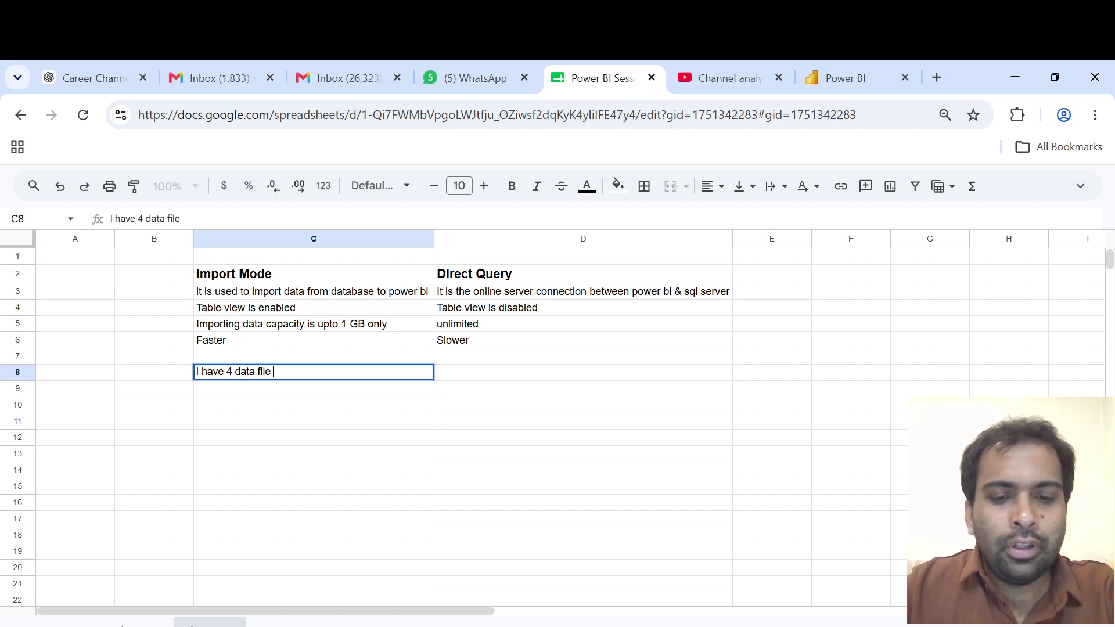
{"action": "key", "text": "BackSpace"}
{"action": "type", "text": "s "}
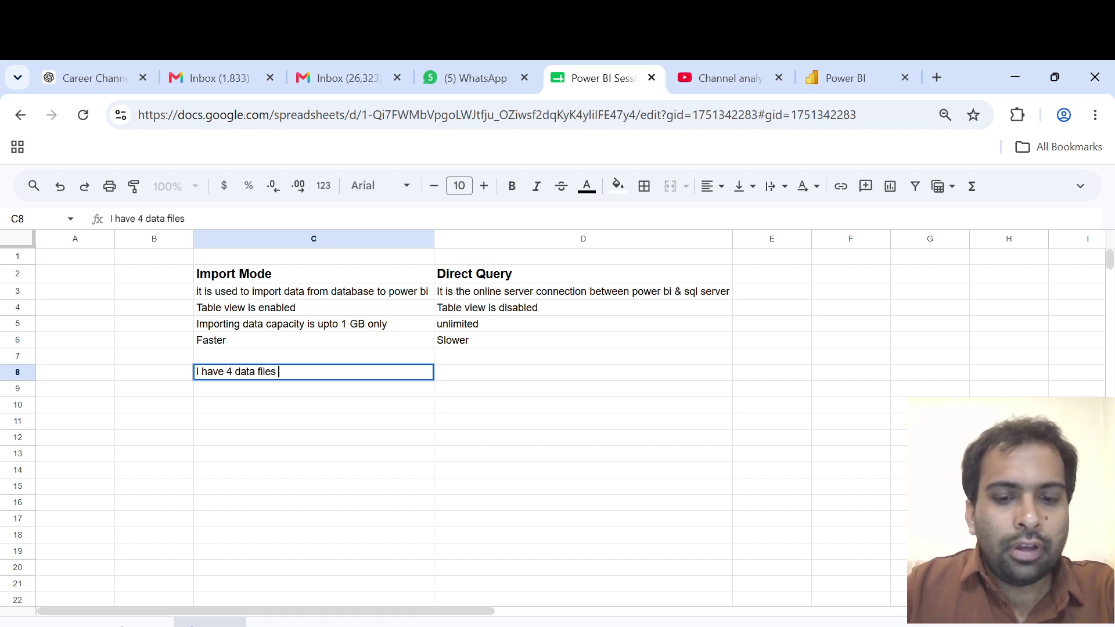
{"action": "type", "text": "having 3"}
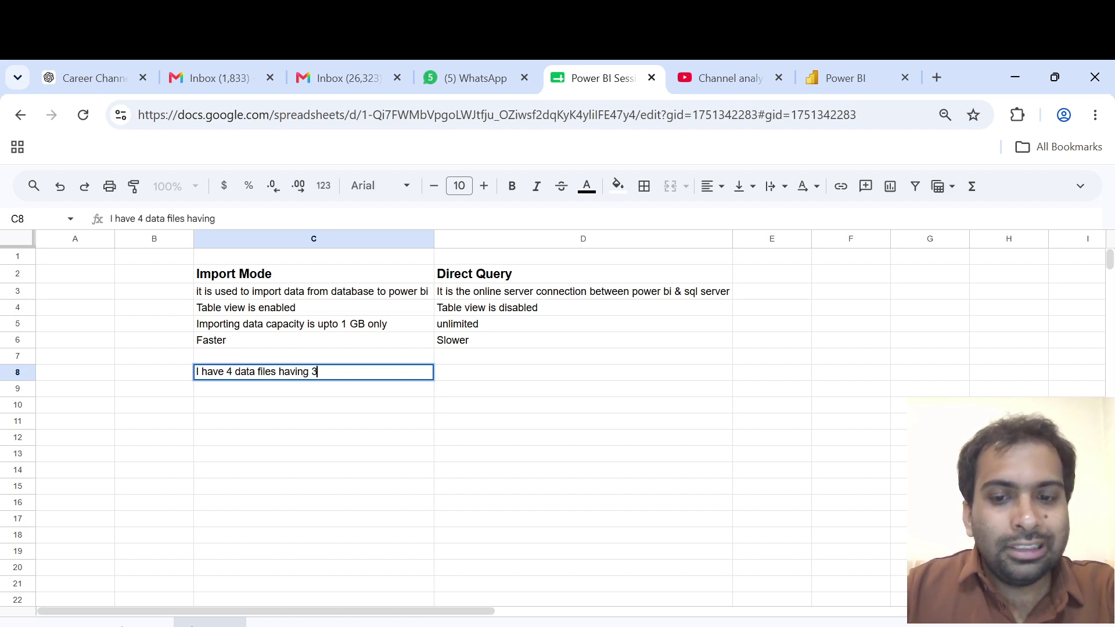
{"action": "type", "text": "00 MB "}
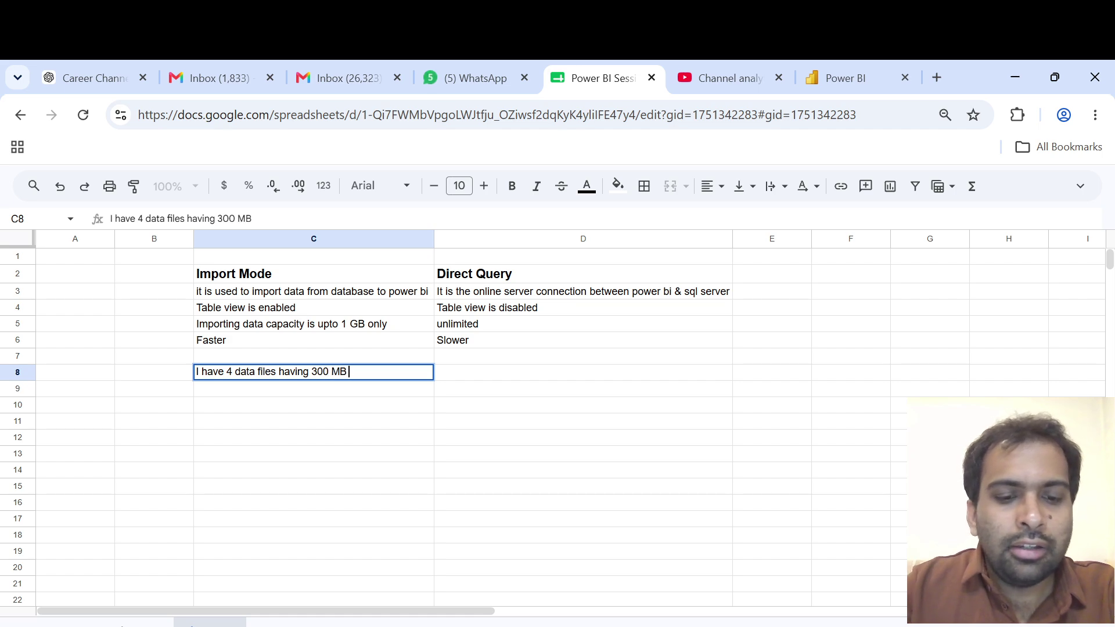
{"action": "type", "text": "f"}
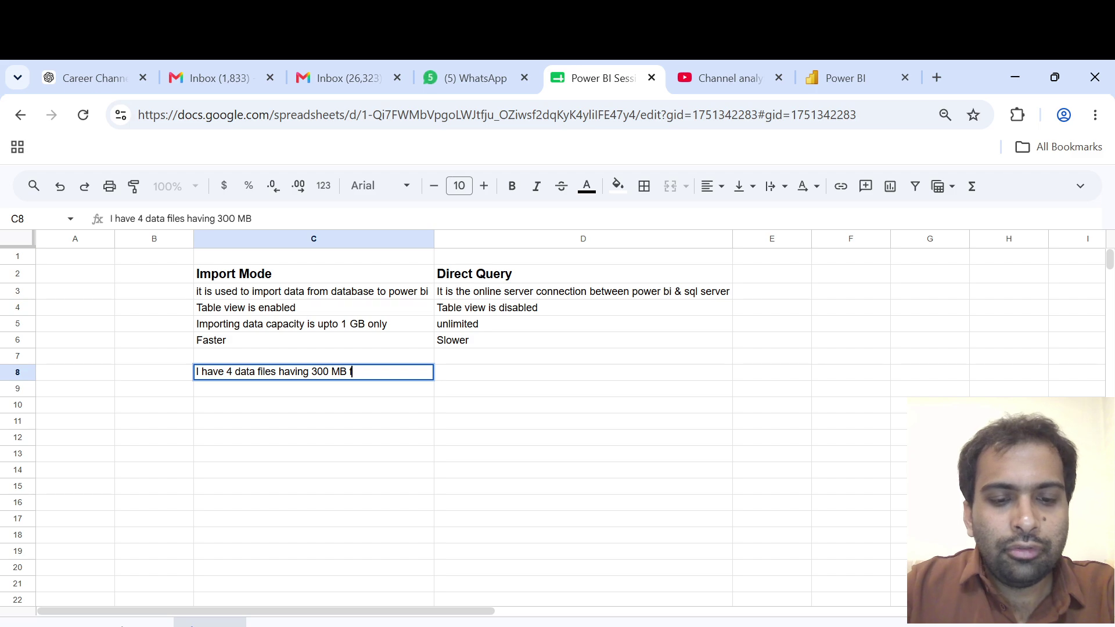
{"action": "type", "text": "ile size"}
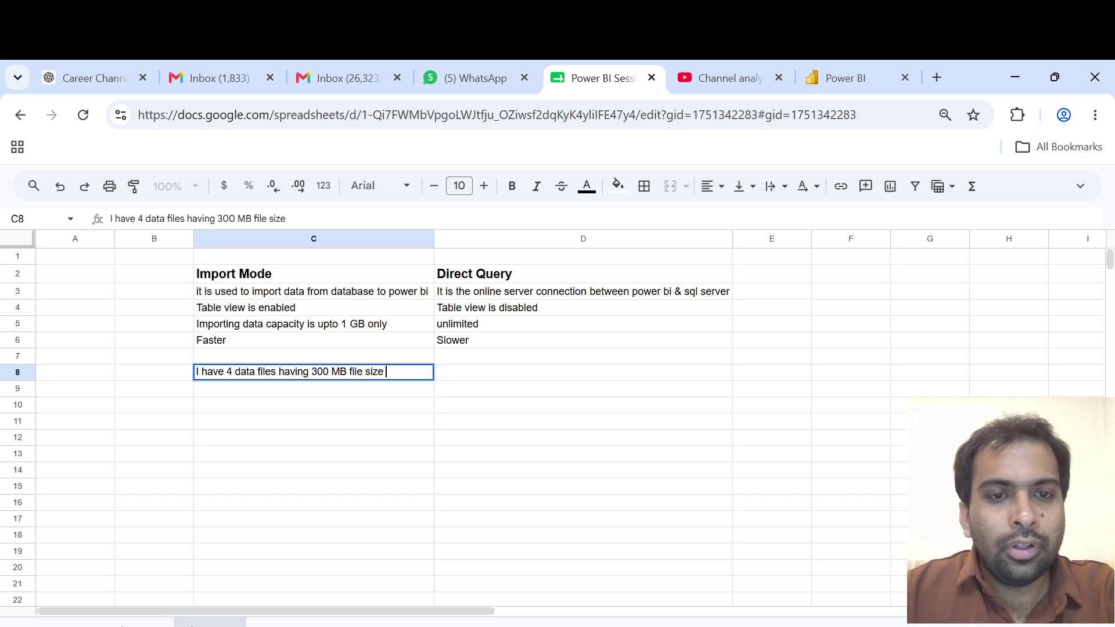
{"action": "left_click", "coordinate": [326, 395]}
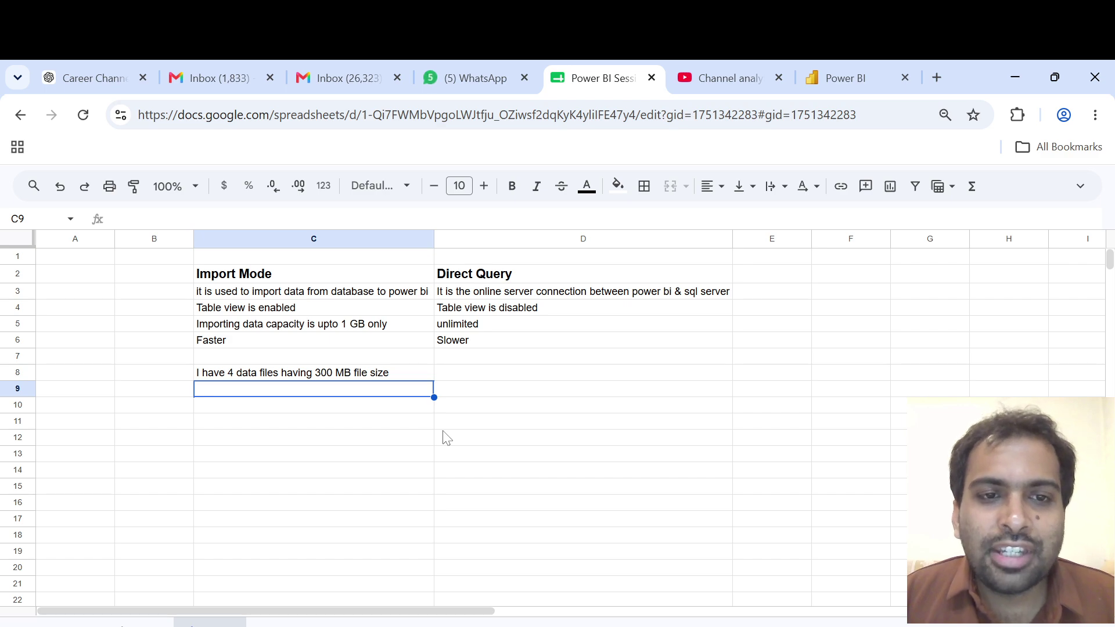
{"action": "left_click", "coordinate": [512, 456]}
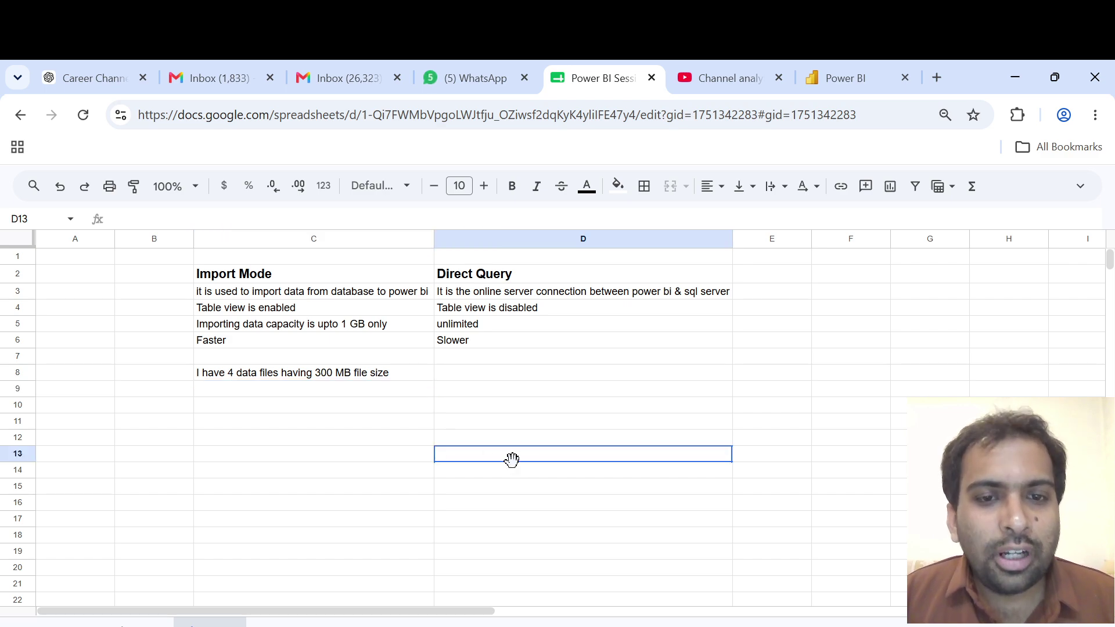